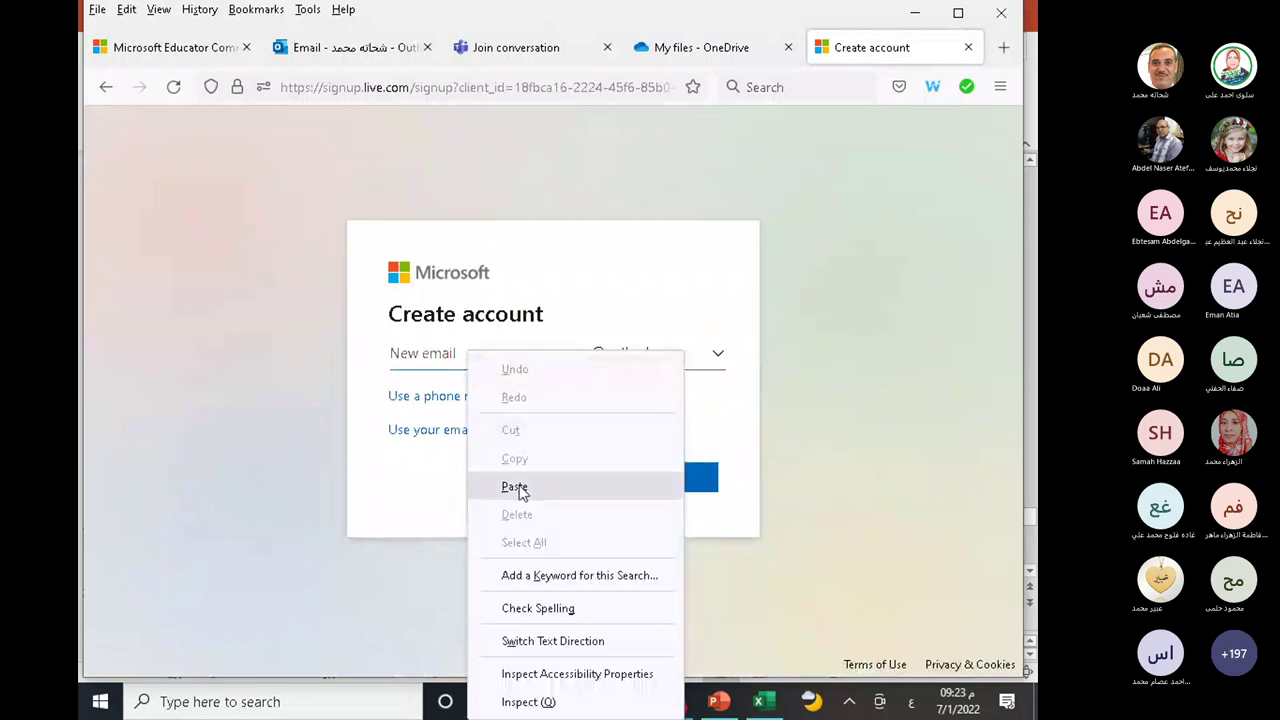
- Try to create a Microsoft account with a student's school email address and empty the email field
{"action": "left_click", "coordinate": [514, 489]}
{"action": "left_click", "coordinate": [666, 479]}
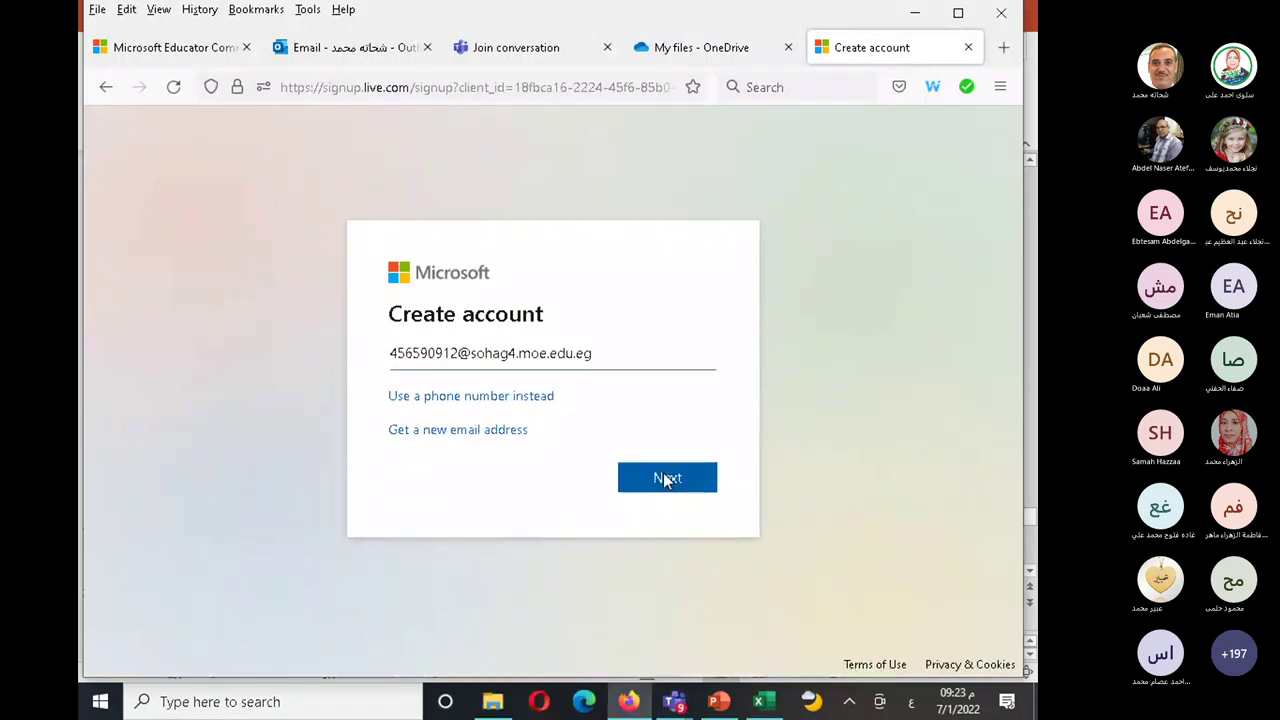
{"action": "double_click", "coordinate": [561, 385]}
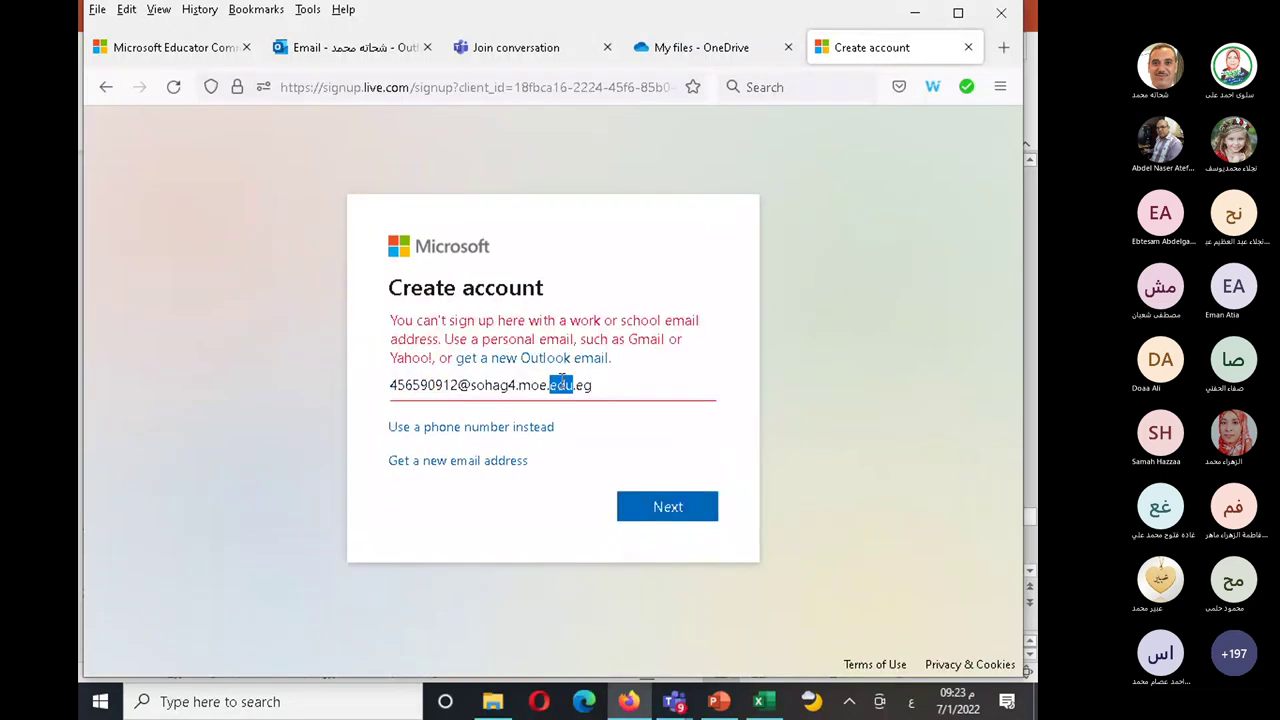
{"action": "key", "text": "ctrl+a"}
{"action": "key", "text": "BackSpace"}
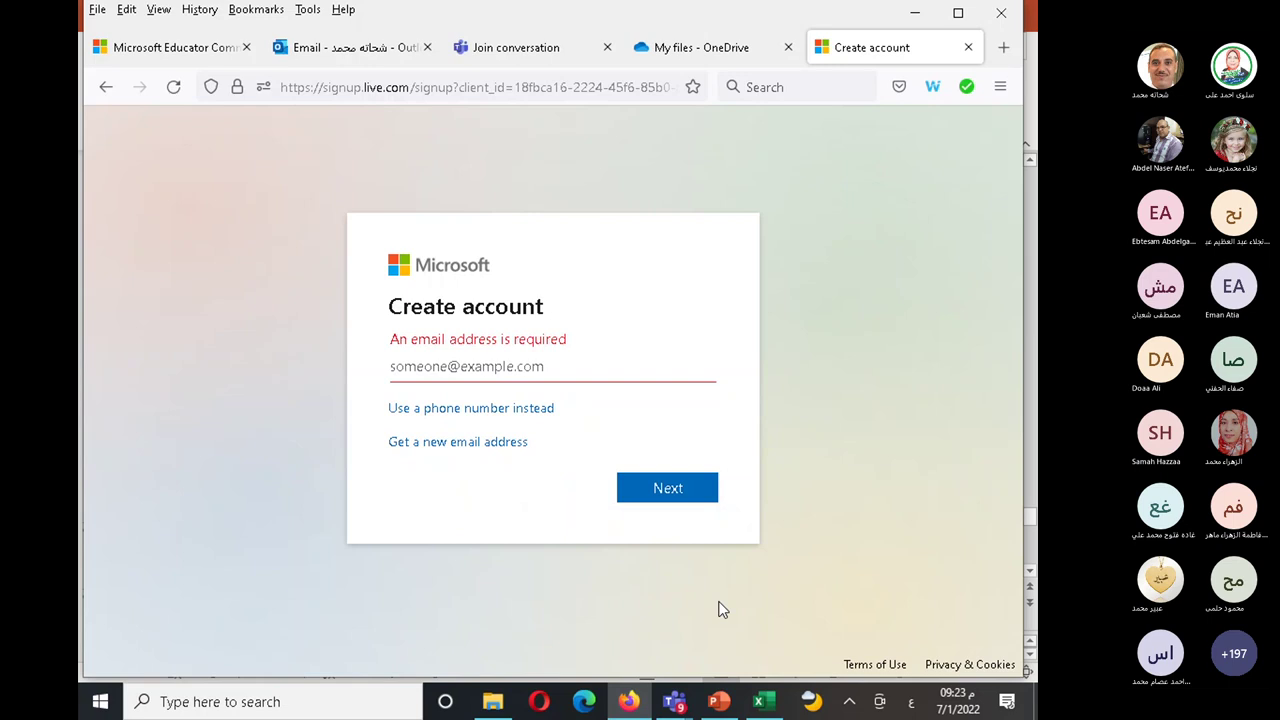
- Switch to the Excel student list, take the school email from cell C28, and try it for the new Microsoft account
{"action": "left_click", "coordinate": [768, 703]}
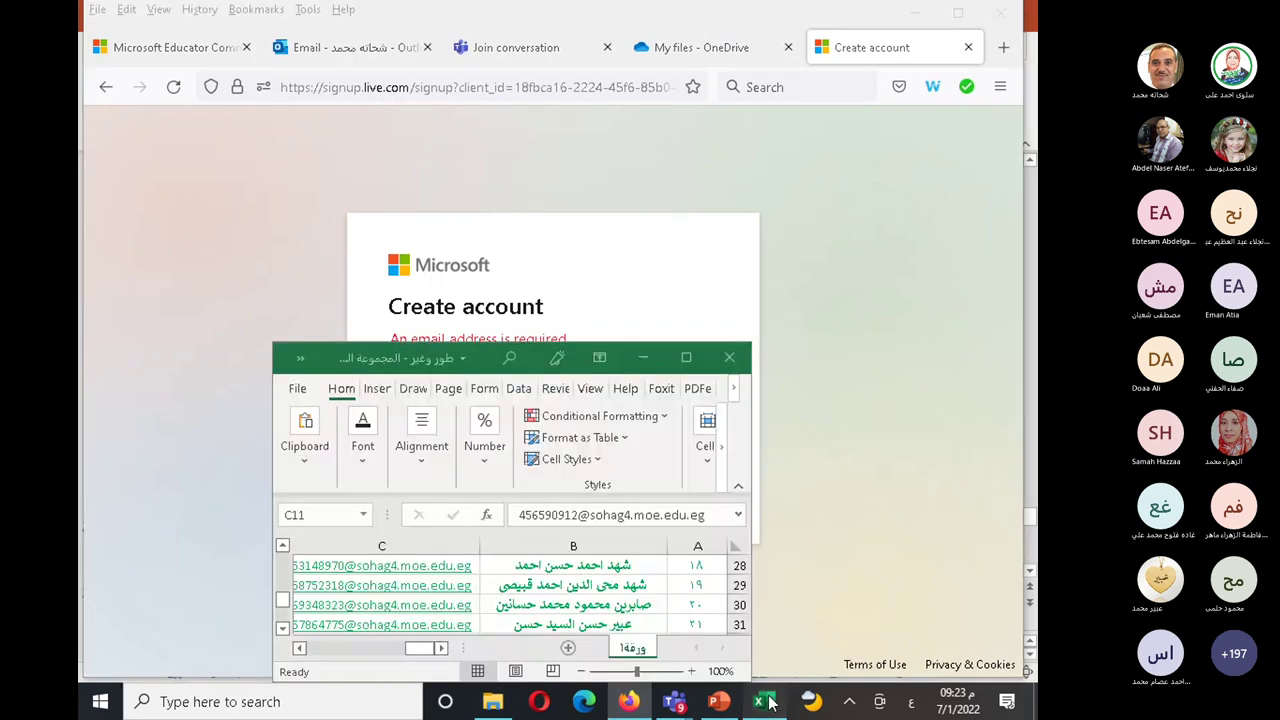
{"action": "left_click", "coordinate": [686, 358]}
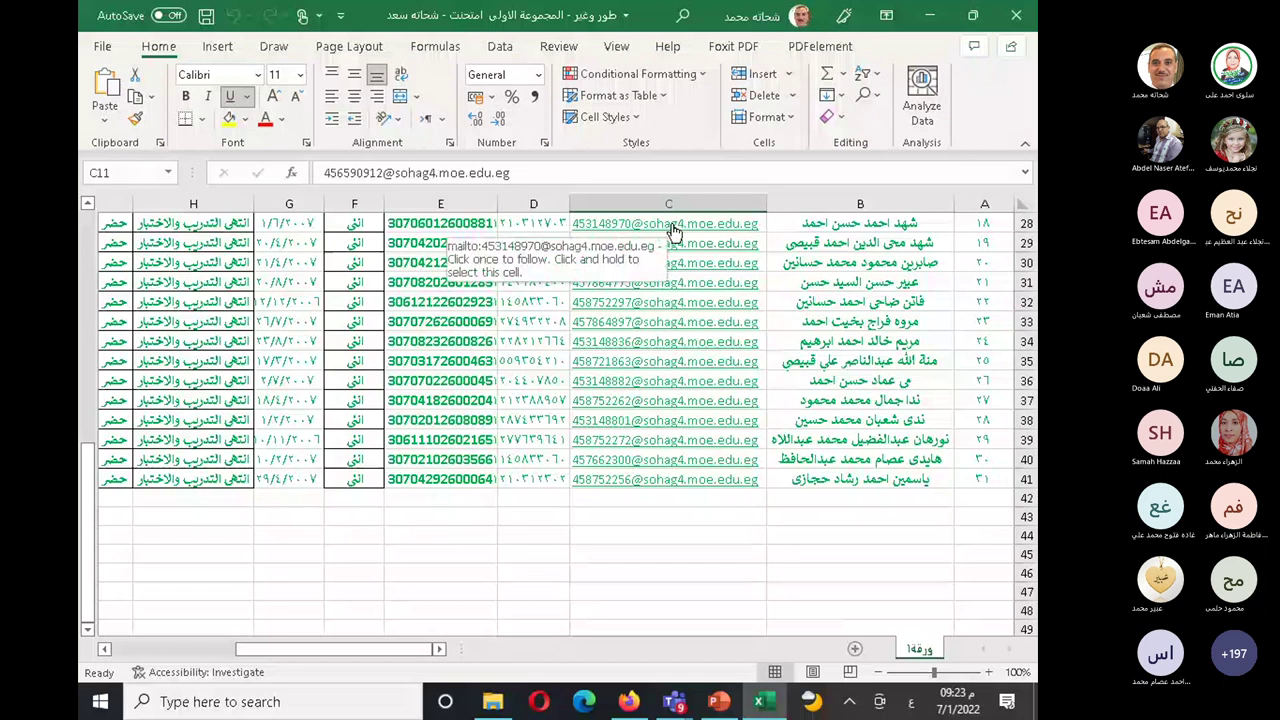
{"action": "left_click", "coordinate": [673, 231]}
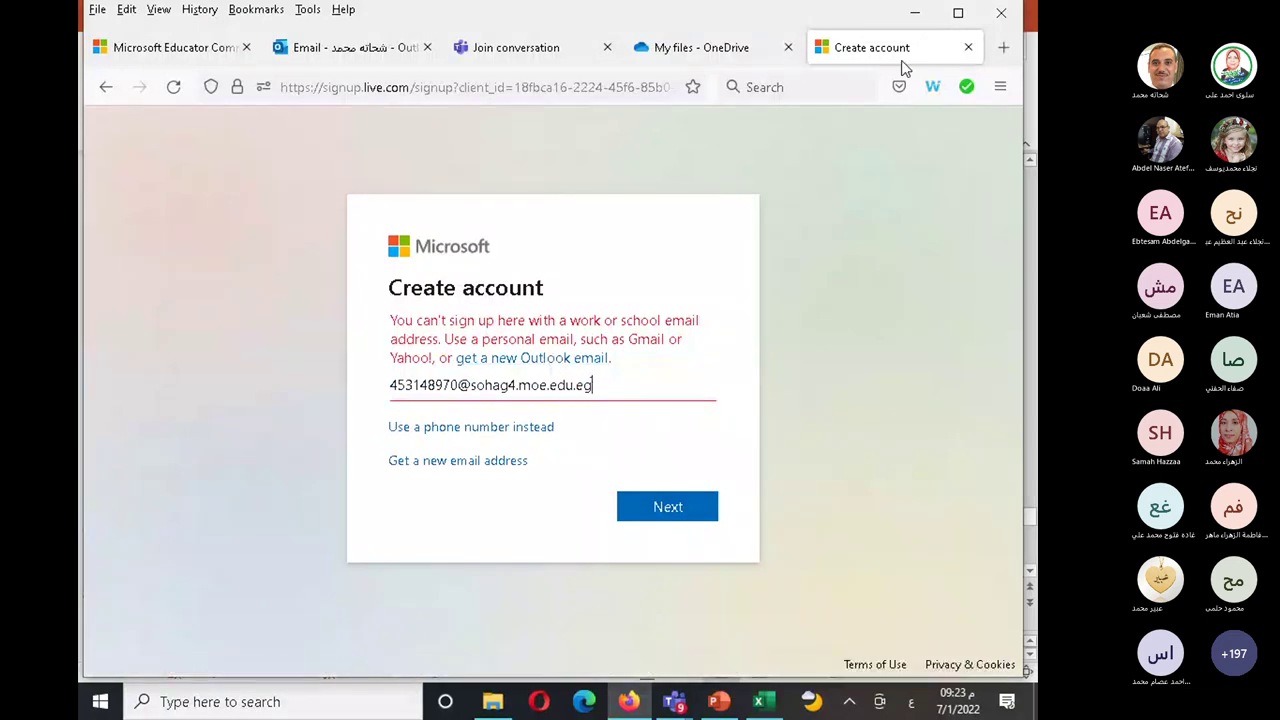
- Return to the account picker and choose the signed-in Gmail account to reach its password field
{"action": "left_click", "coordinate": [99, 92]}
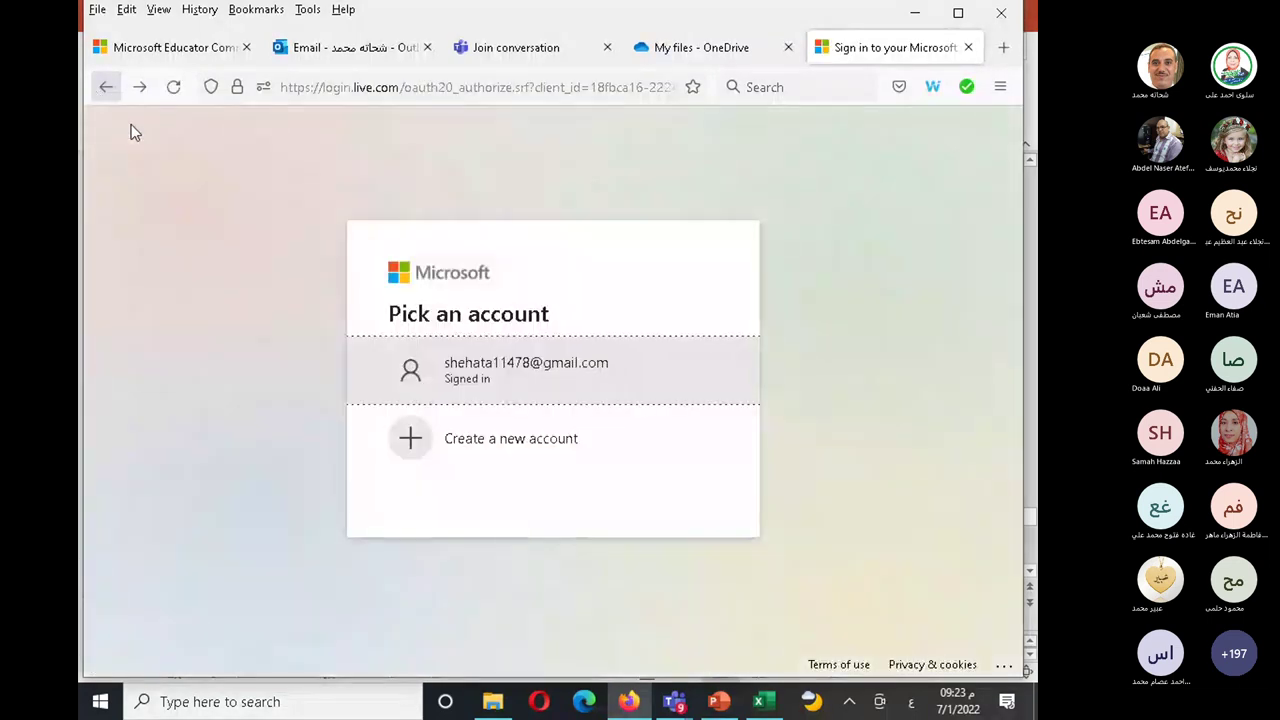
{"action": "left_click", "coordinate": [553, 361]}
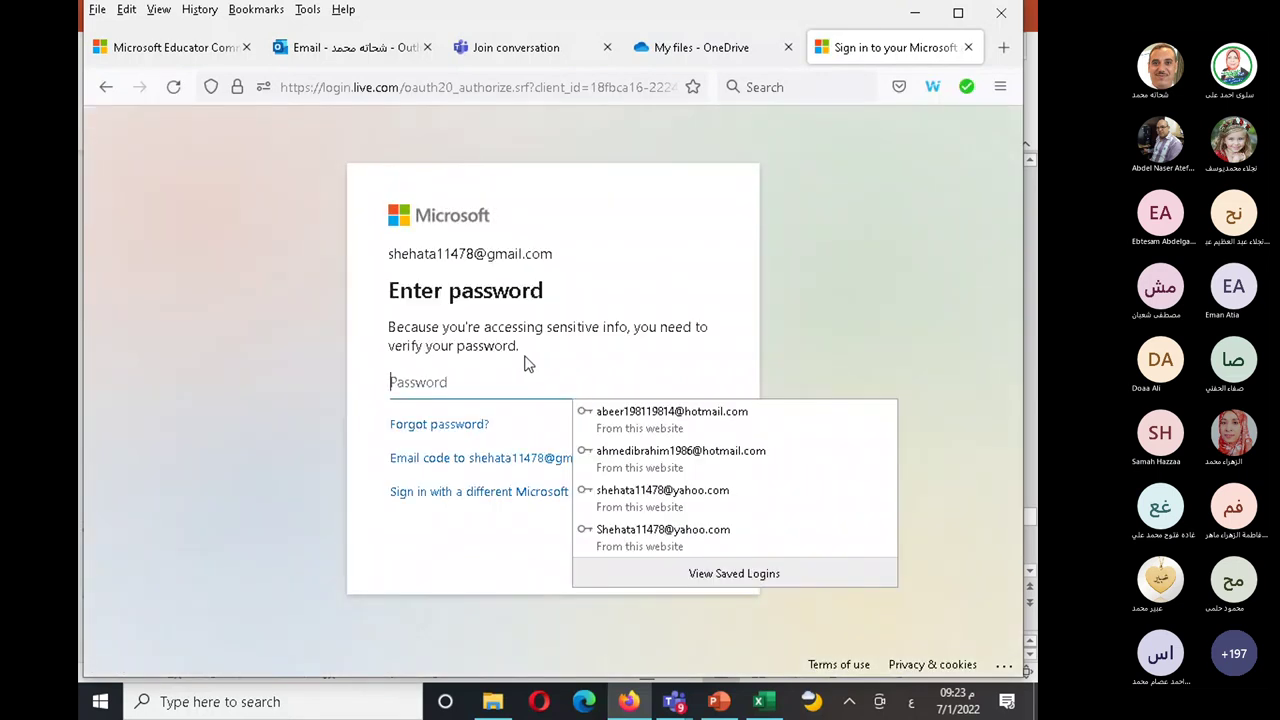
{"action": "left_click", "coordinate": [481, 371]}
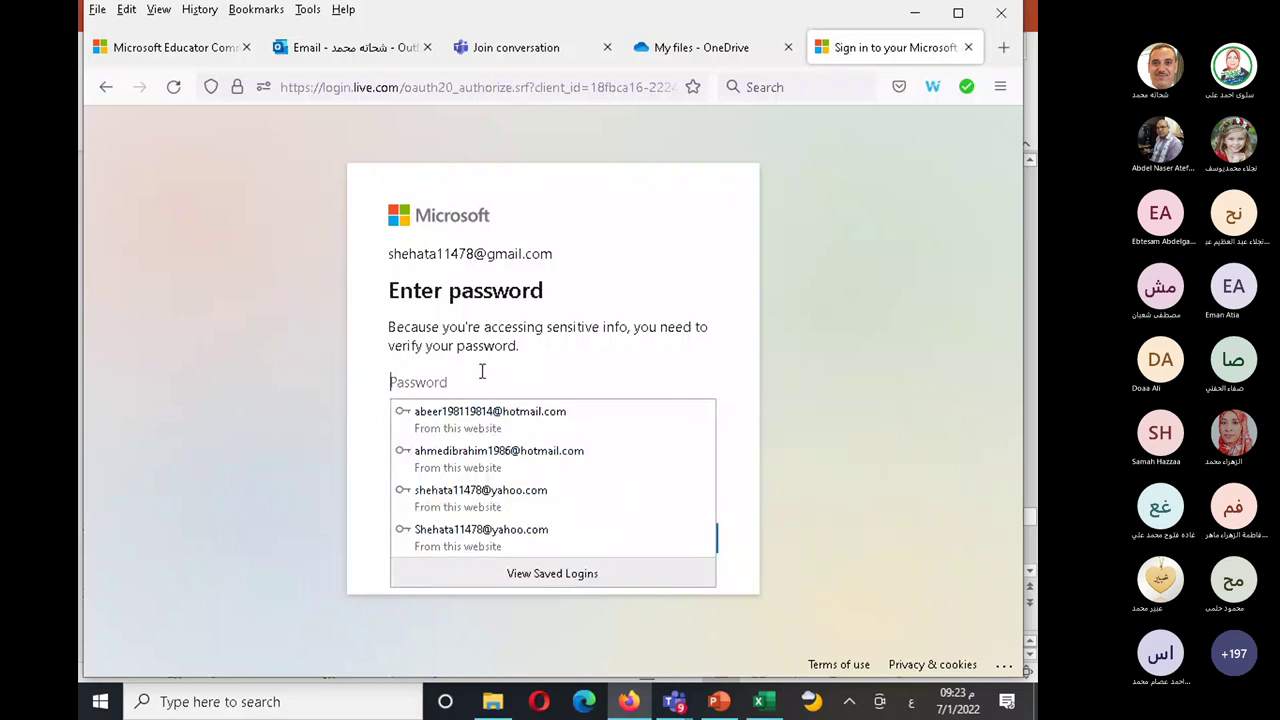
- Clear the started entry from the account password field and switch the keyboard language to English
{"action": "type", "text": "•"}
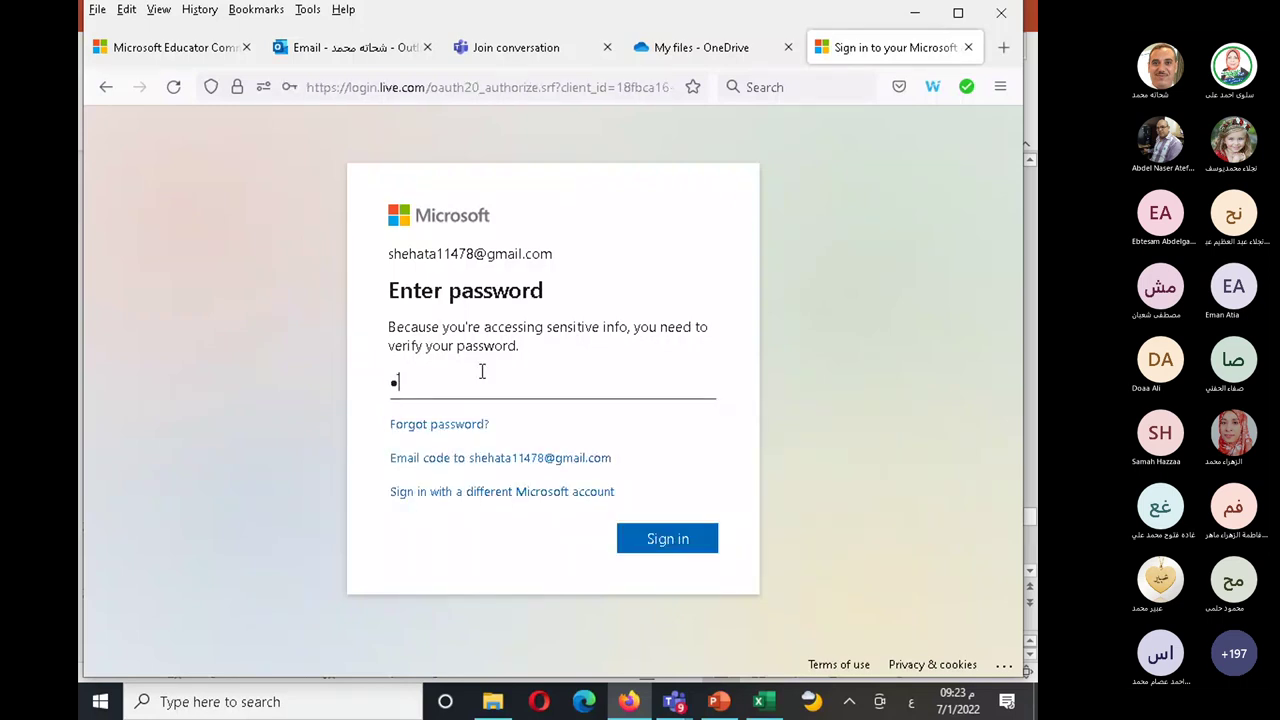
{"action": "key", "text": "BackSpace"}
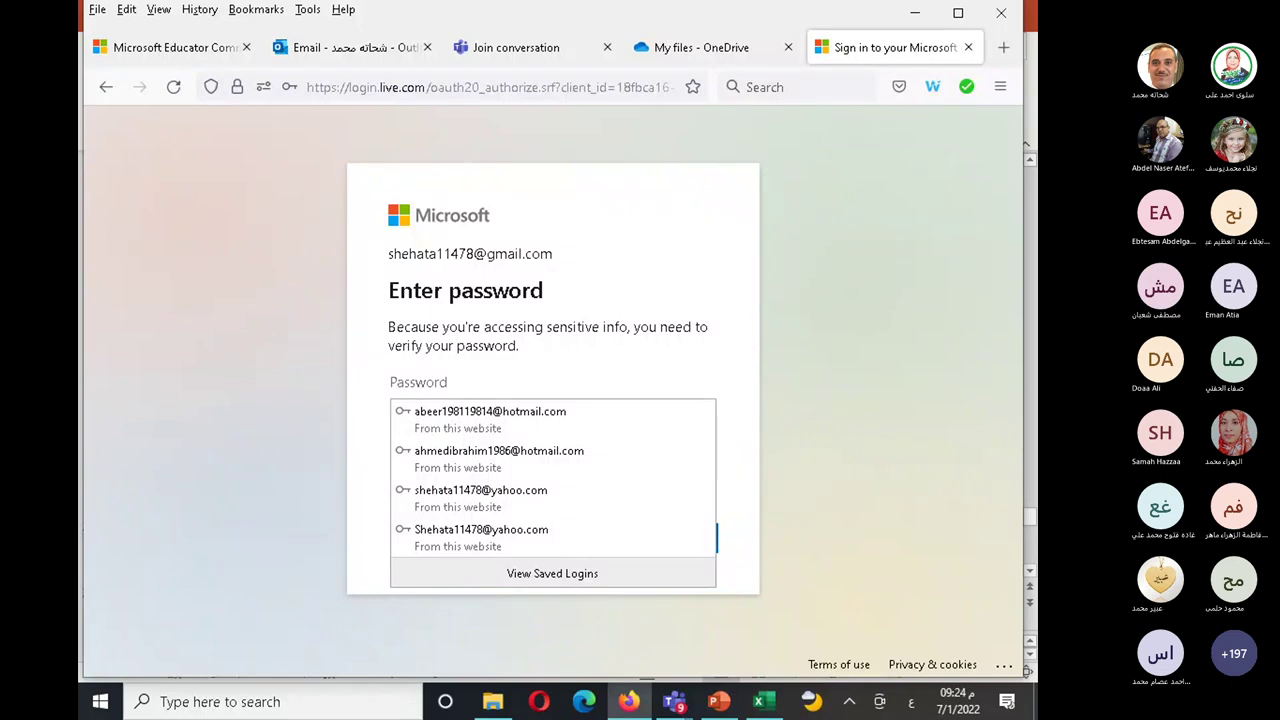
{"action": "key", "text": "alt+shift"}
{"action": "type", "text": "•••••"}
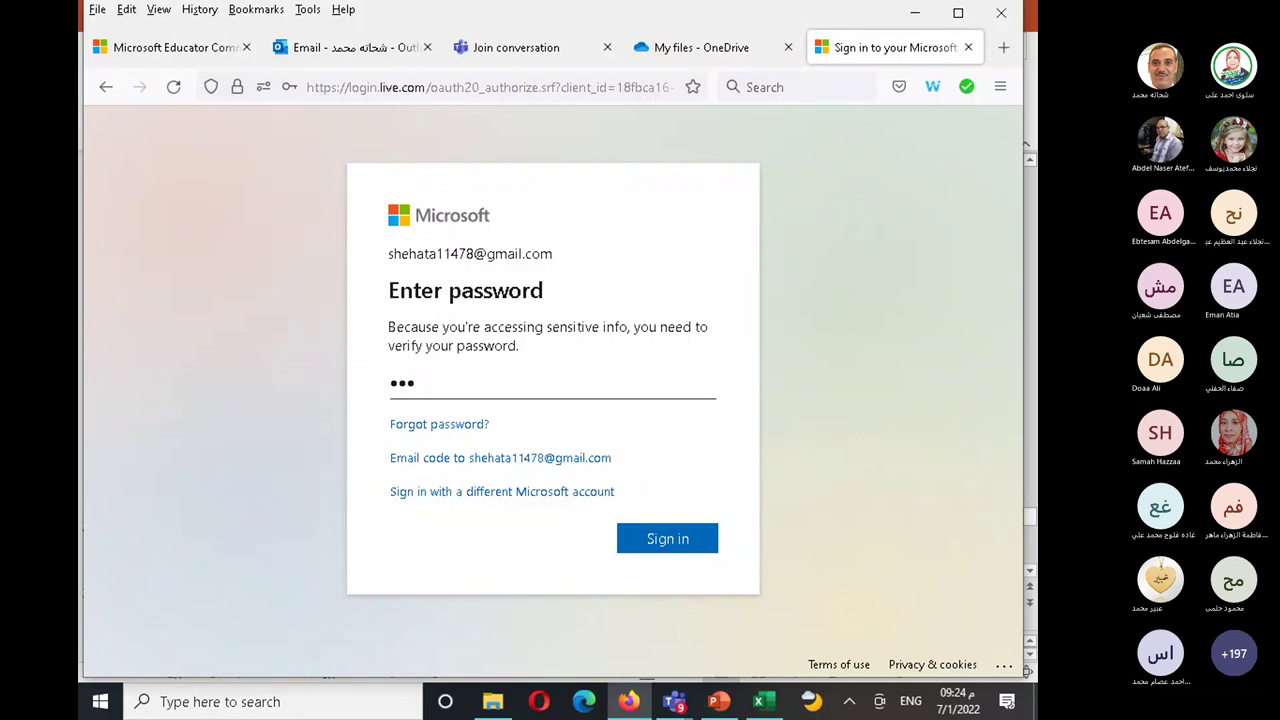
{"action": "type", "text": "••••••••"}
{"action": "key", "text": "ctrl+a"}
{"action": "key", "text": "BackSpace"}
{"action": "left_click", "coordinate": [482, 371]}
{"action": "type", "text": "•••••"}
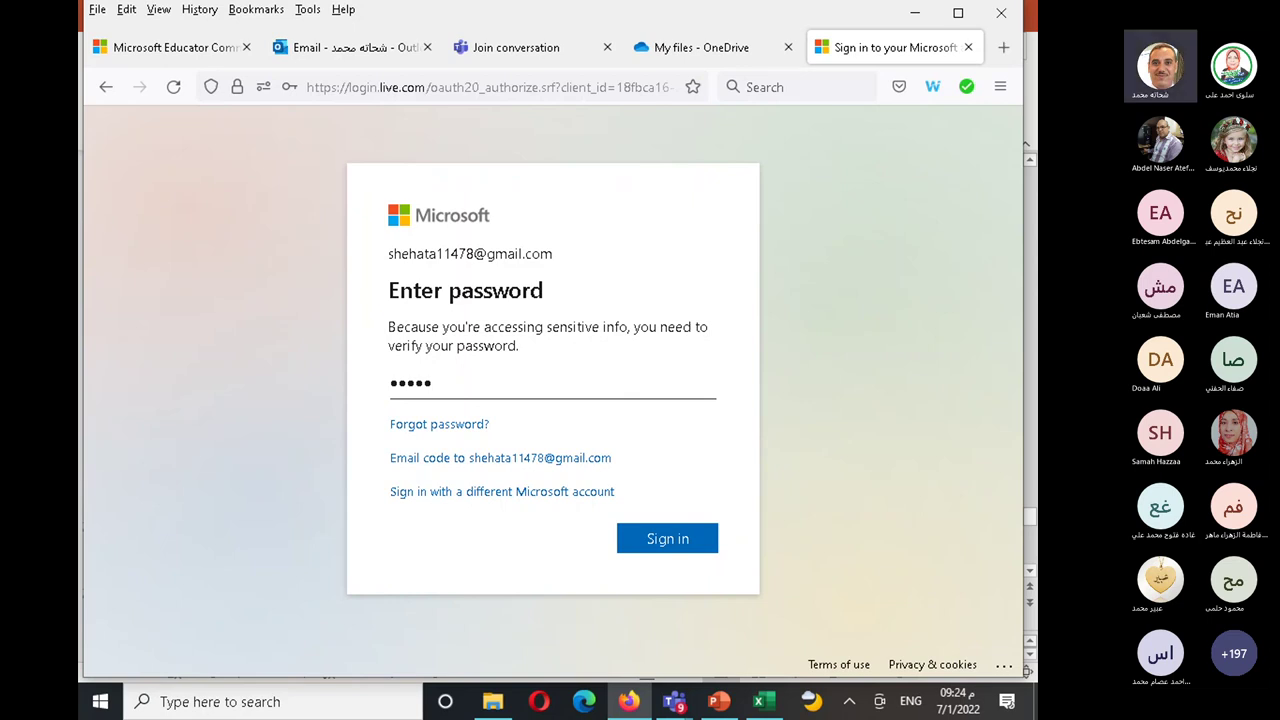
{"action": "key", "text": "BackSpace"}
{"action": "key", "text": "BackSpace"}
{"action": "key", "text": "BackSpace"}
{"action": "key", "text": "BackSpace"}
{"action": "key", "text": "BackSpace"}
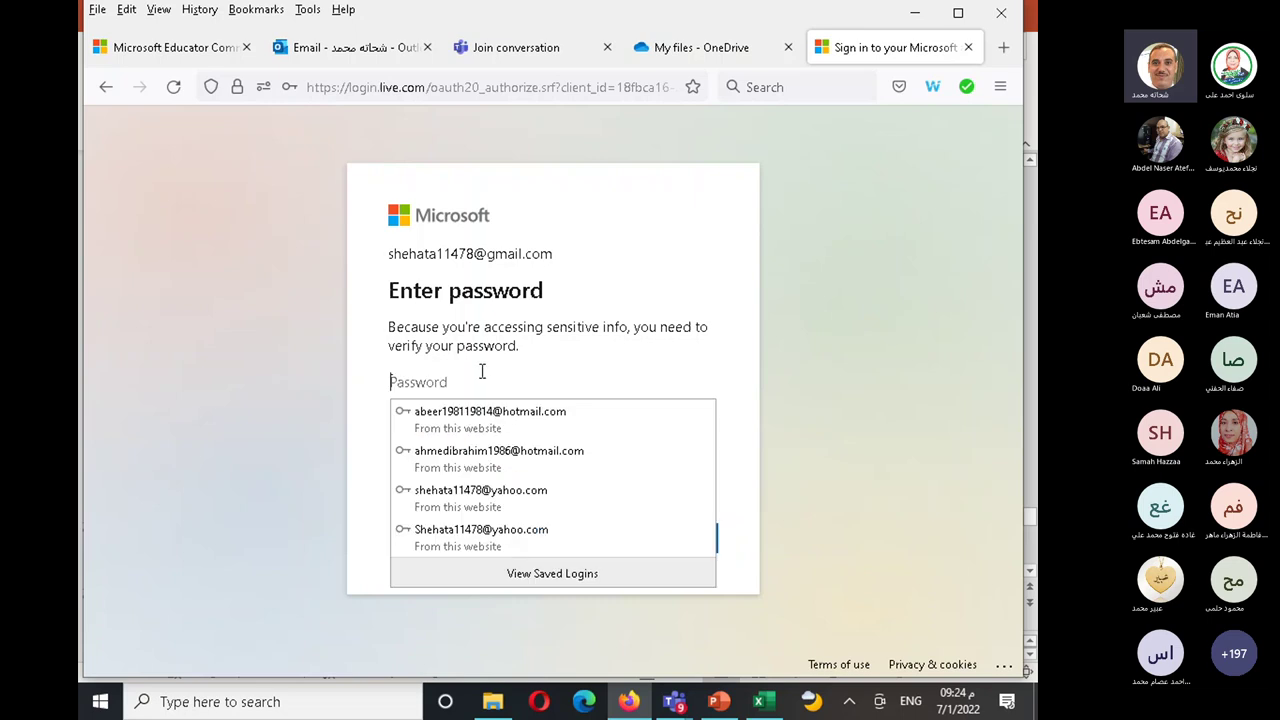
- Enter the Gmail account's password, sign in to Microsoft Learn, and decline saving the login
{"action": "type", "text": "•••"}
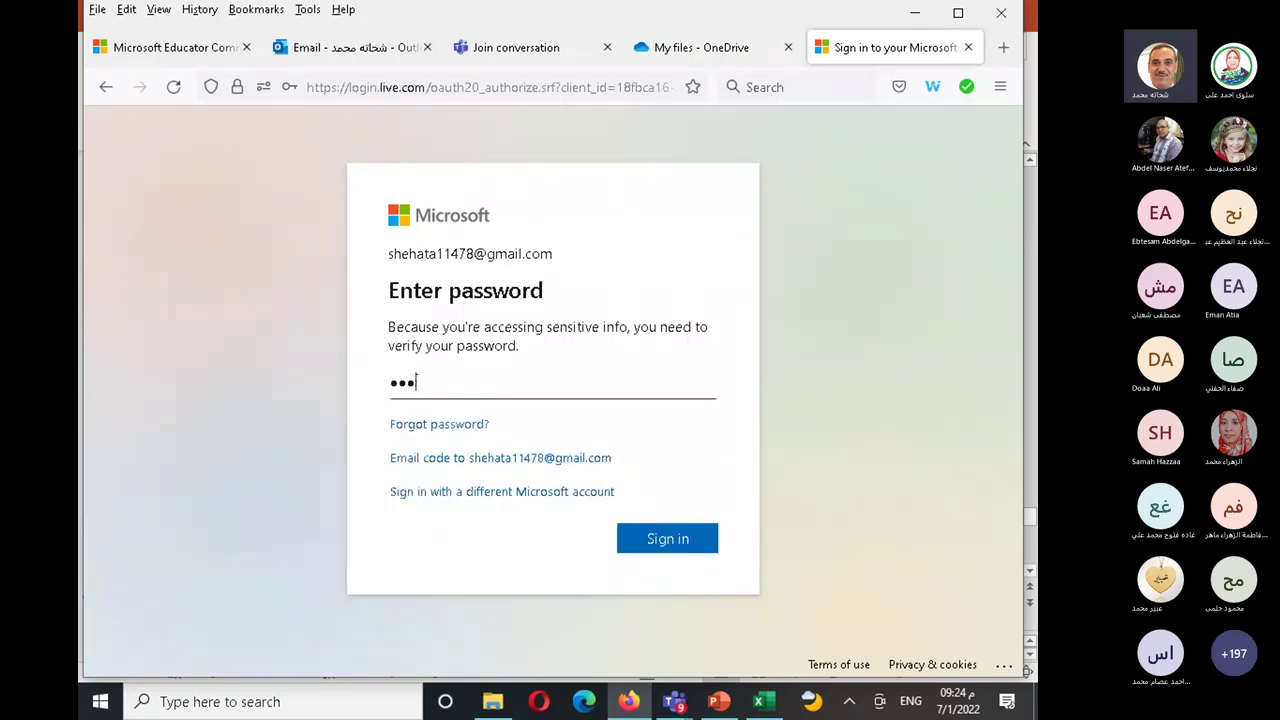
{"action": "type", "text": "•••••••••••"}
{"action": "key", "text": "Return"}
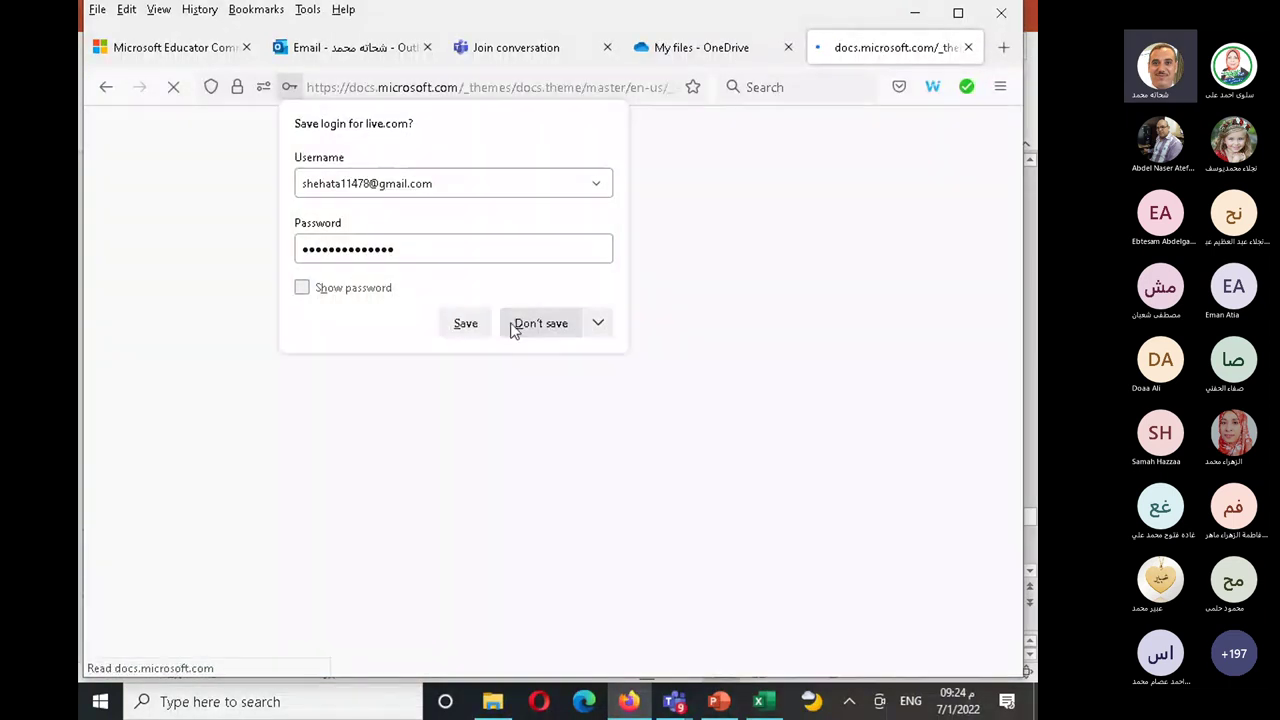
{"action": "left_click", "coordinate": [520, 324]}
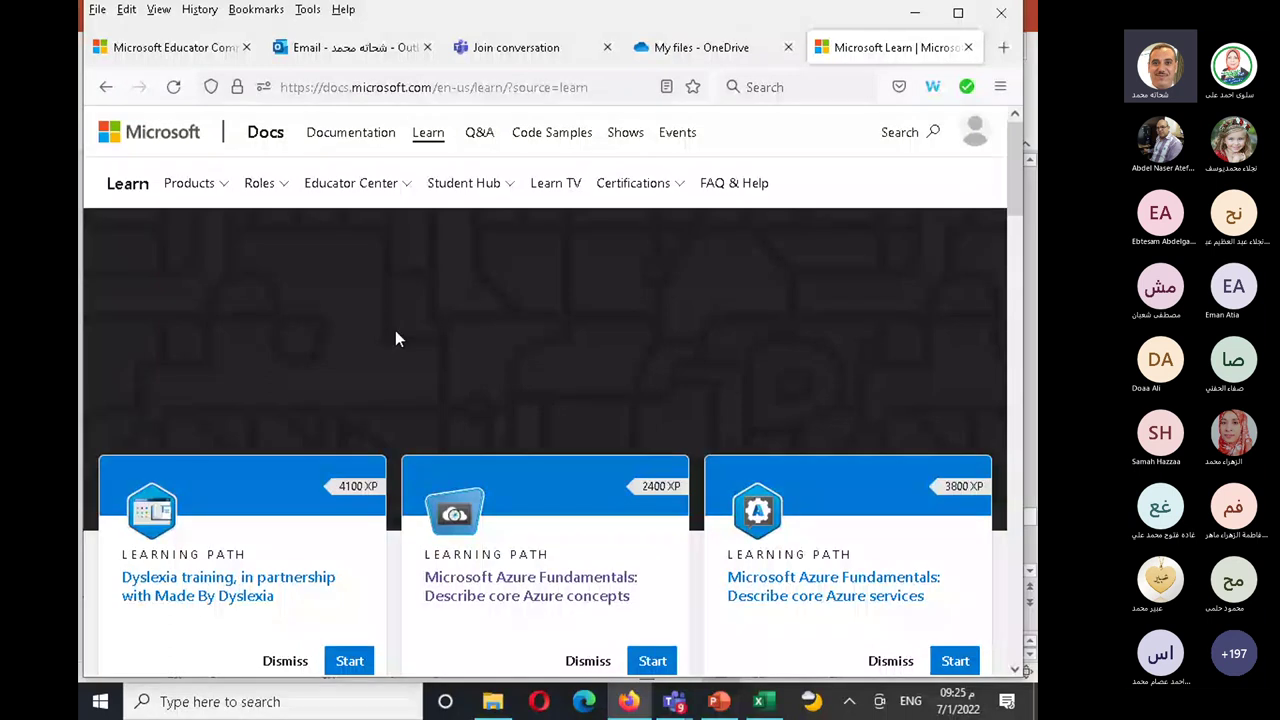
{"action": "scroll", "coordinate": [395, 330], "scroll_direction": "down", "scroll_amount": 3}
{"action": "scroll", "coordinate": [617, 380], "scroll_direction": "up", "scroll_amount": 3}
{"action": "scroll", "coordinate": [617, 380], "scroll_direction": "down", "scroll_amount": 7}
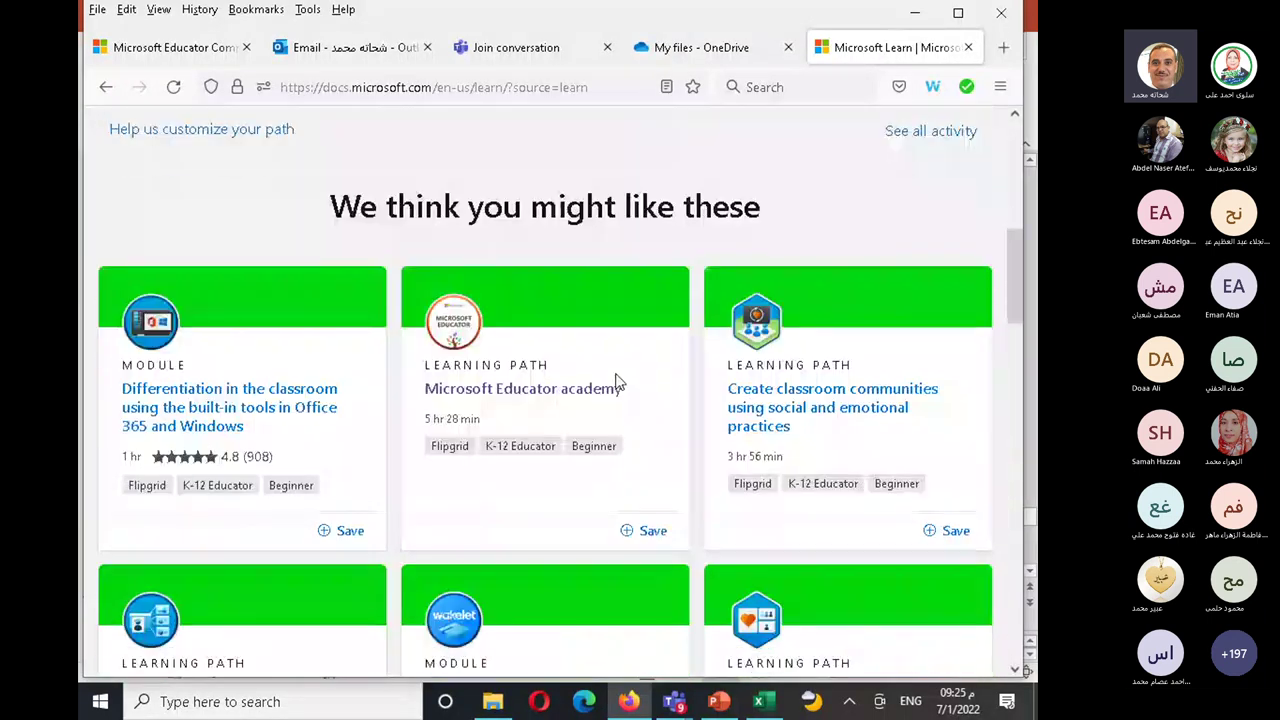
{"action": "scroll", "coordinate": [617, 382], "scroll_direction": "up", "scroll_amount": 6}
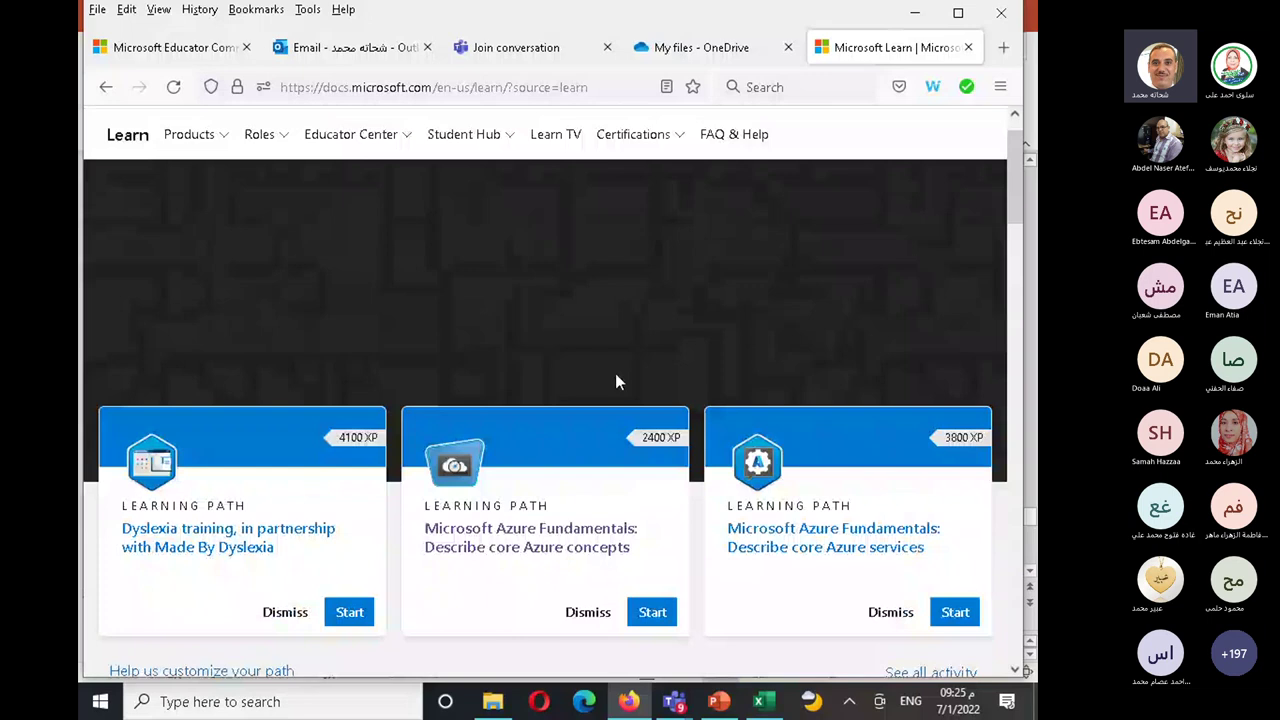
{"action": "scroll", "coordinate": [615, 382], "scroll_direction": "up", "scroll_amount": 1}
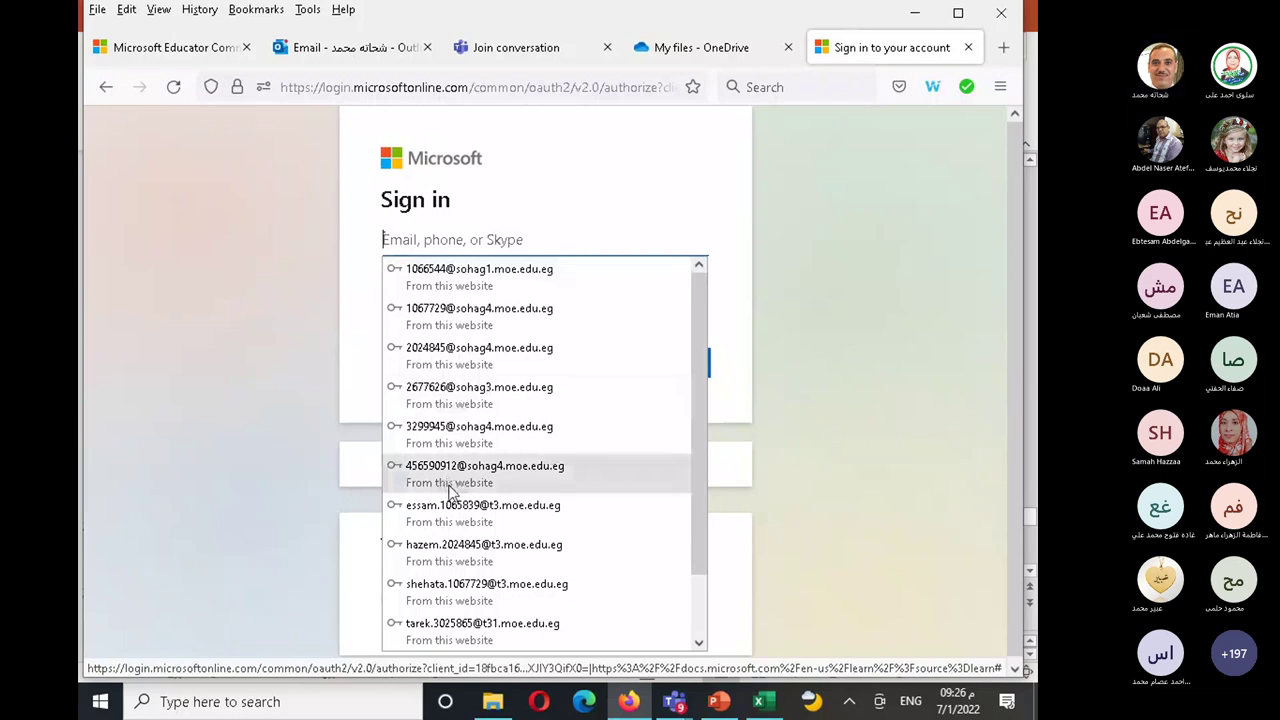
- Sign in to Microsoft Learn with the instructor's saved t3.moe.edu.eg account and its stored password
{"action": "left_click", "coordinate": [432, 586]}
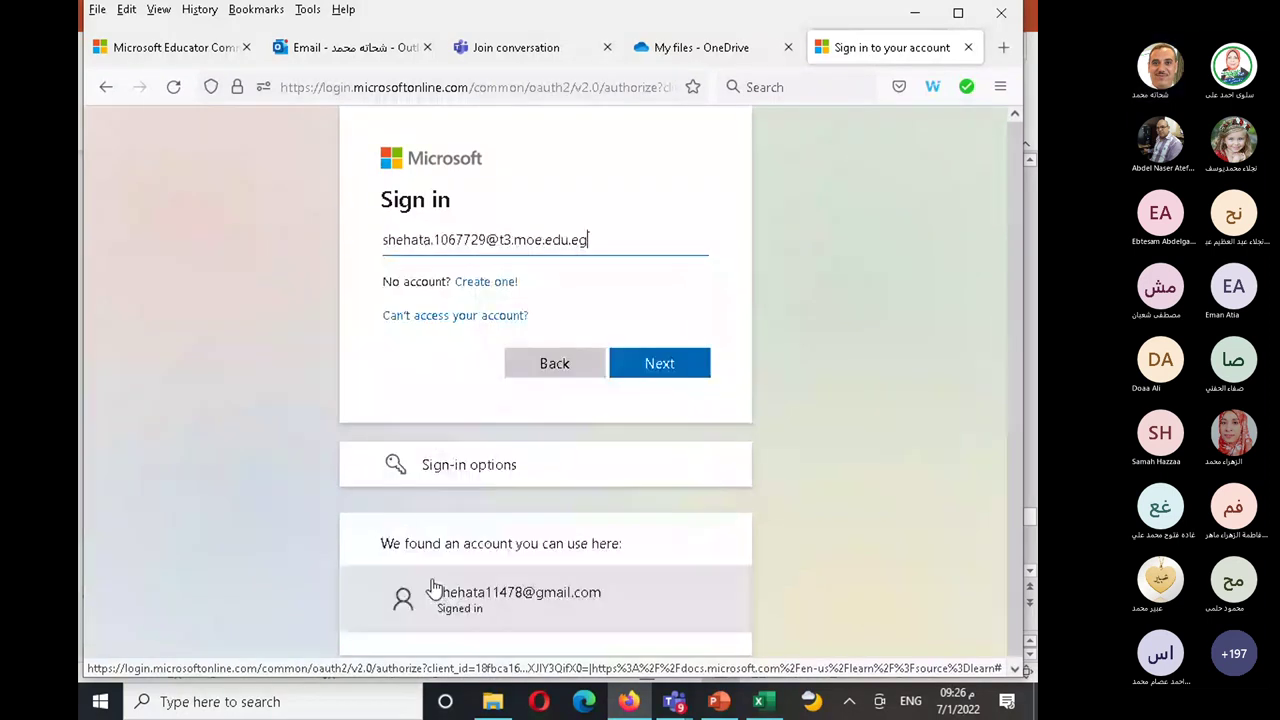
{"action": "left_click", "coordinate": [660, 365]}
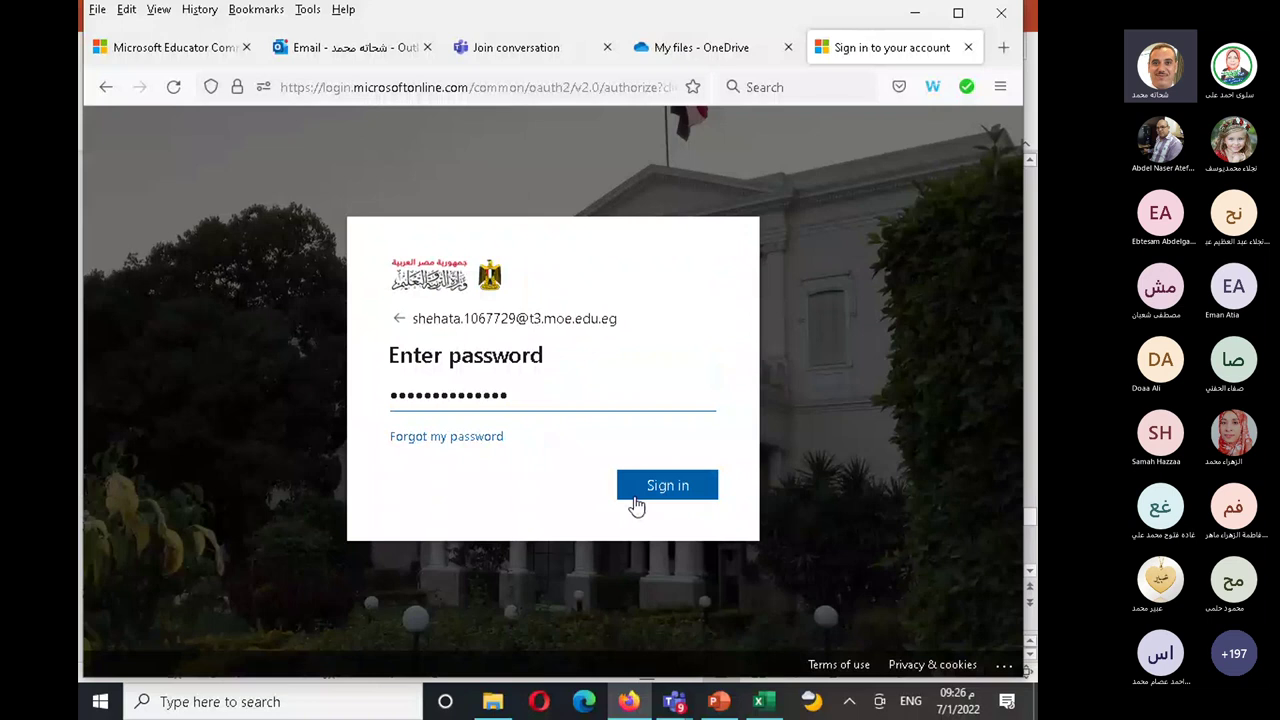
{"action": "left_click", "coordinate": [643, 494]}
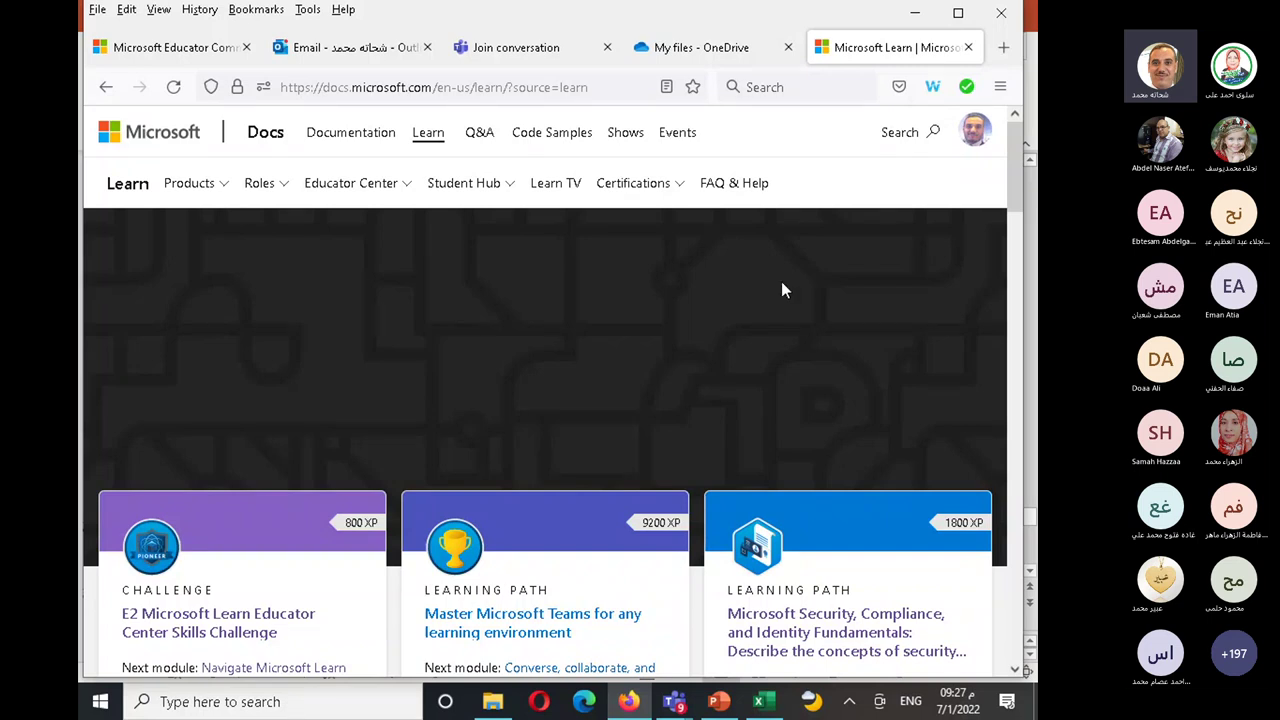
- Review the account's challenge and learning path cards and the recommended modules on the Microsoft Learn home page
{"action": "scroll", "coordinate": [733, 284], "scroll_direction": "down", "scroll_amount": 1}
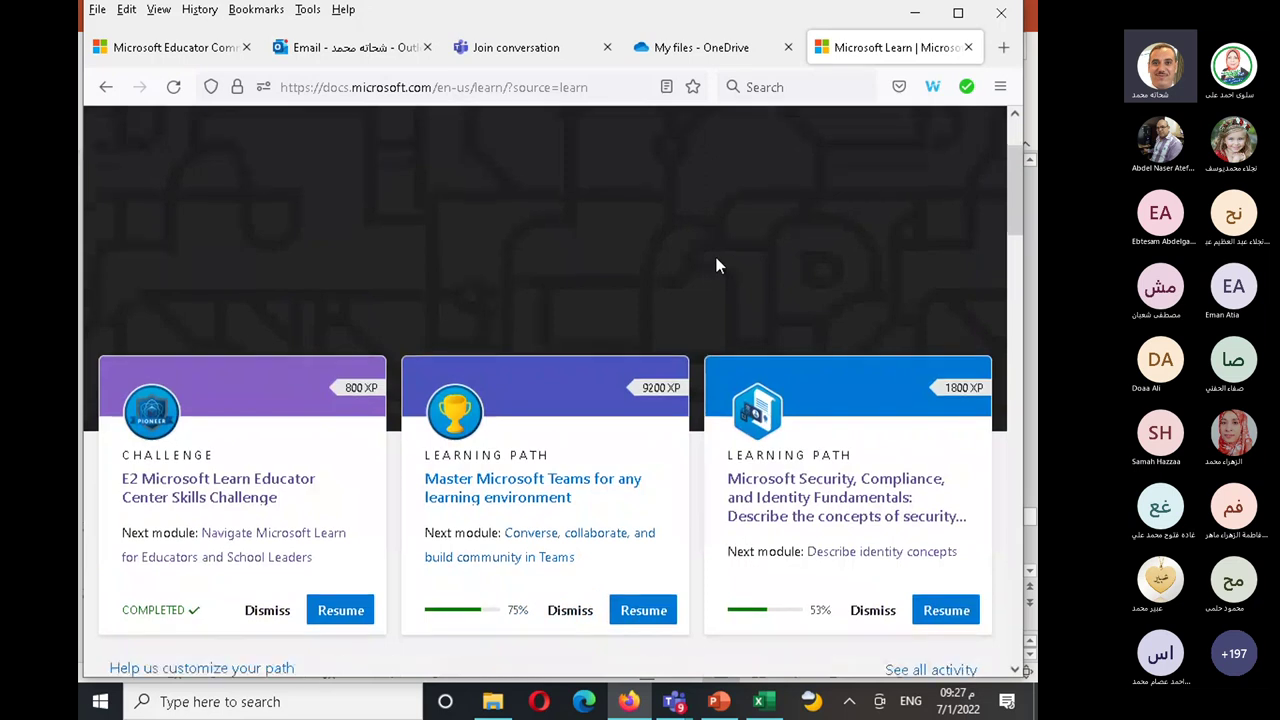
{"action": "scroll", "coordinate": [716, 262], "scroll_direction": "down", "scroll_amount": 1}
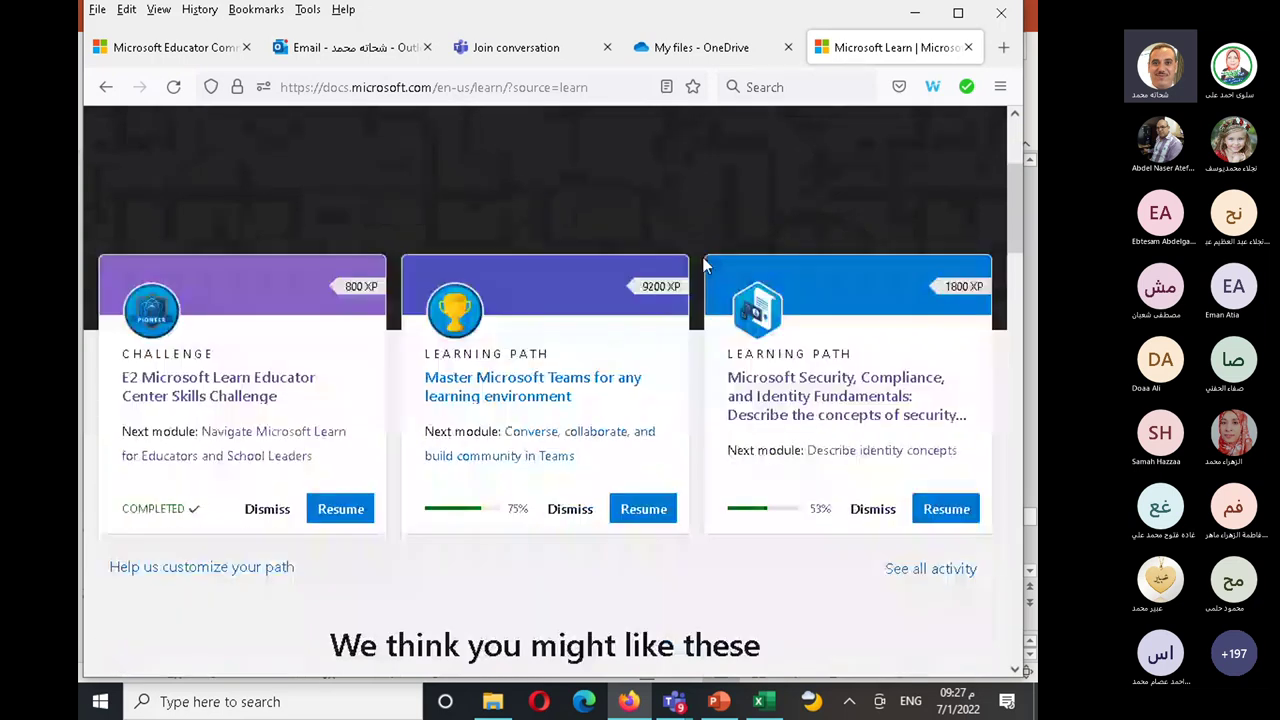
{"action": "scroll", "coordinate": [289, 387], "scroll_direction": "down", "scroll_amount": 4}
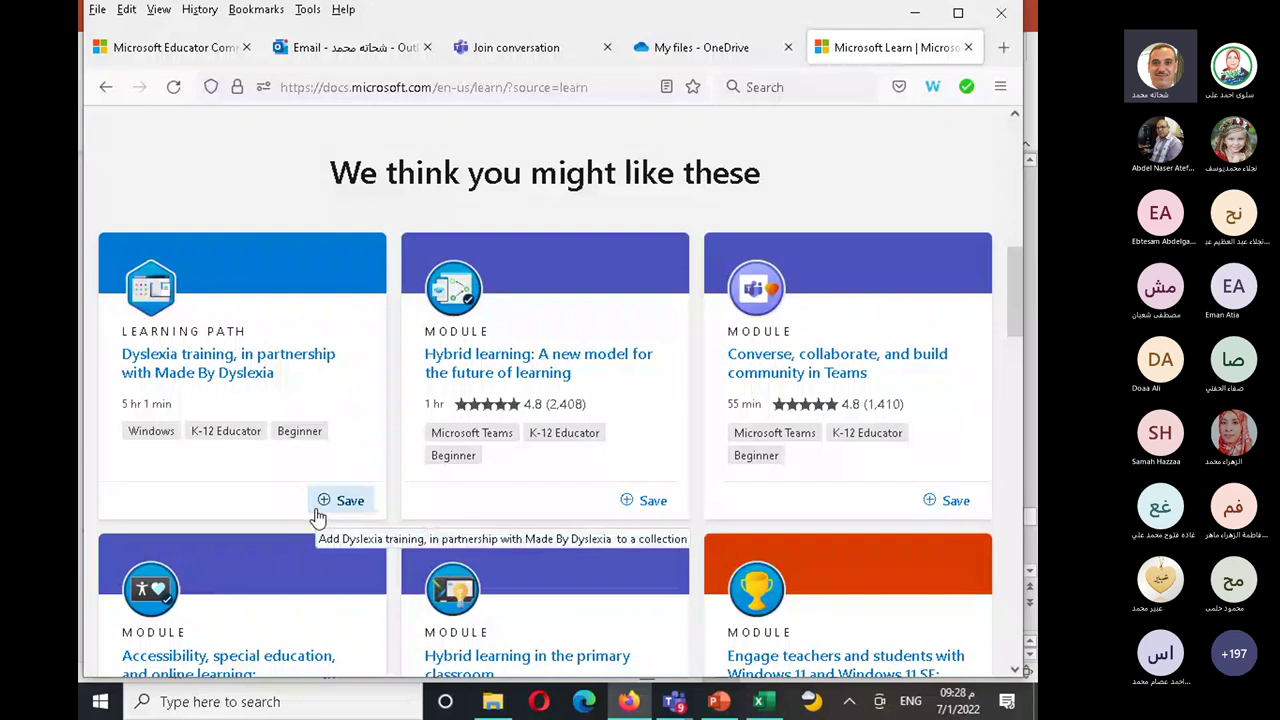
{"action": "scroll", "coordinate": [330, 508], "scroll_direction": "up", "scroll_amount": 1}
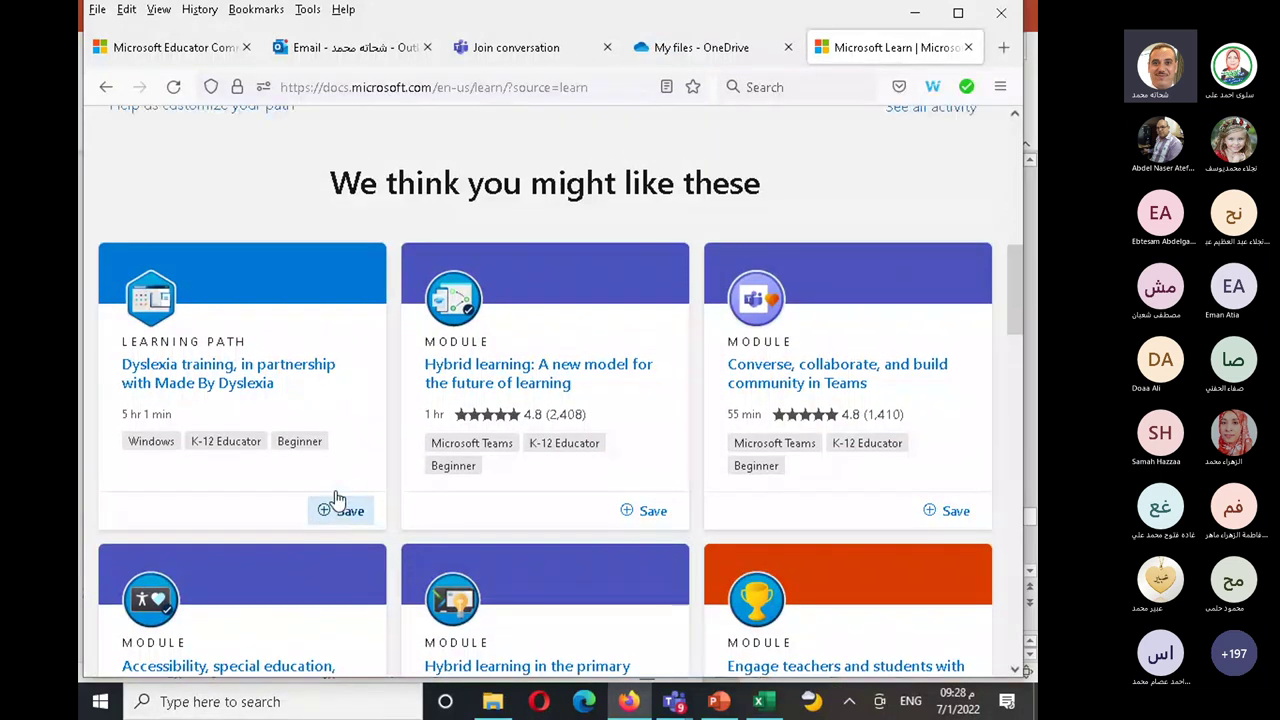
{"action": "scroll", "coordinate": [379, 435], "scroll_direction": "up", "scroll_amount": 2}
{"action": "scroll", "coordinate": [379, 437], "scroll_direction": "up", "scroll_amount": 1}
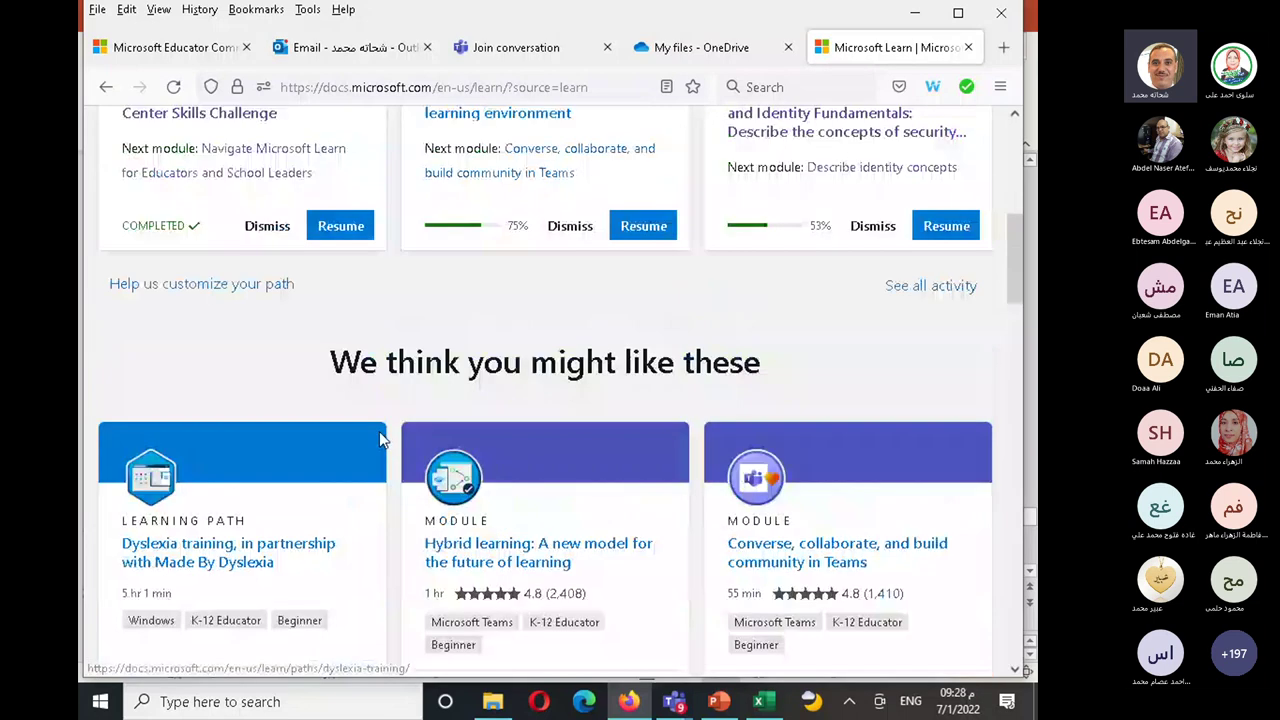
{"action": "scroll", "coordinate": [379, 438], "scroll_direction": "up", "scroll_amount": 1}
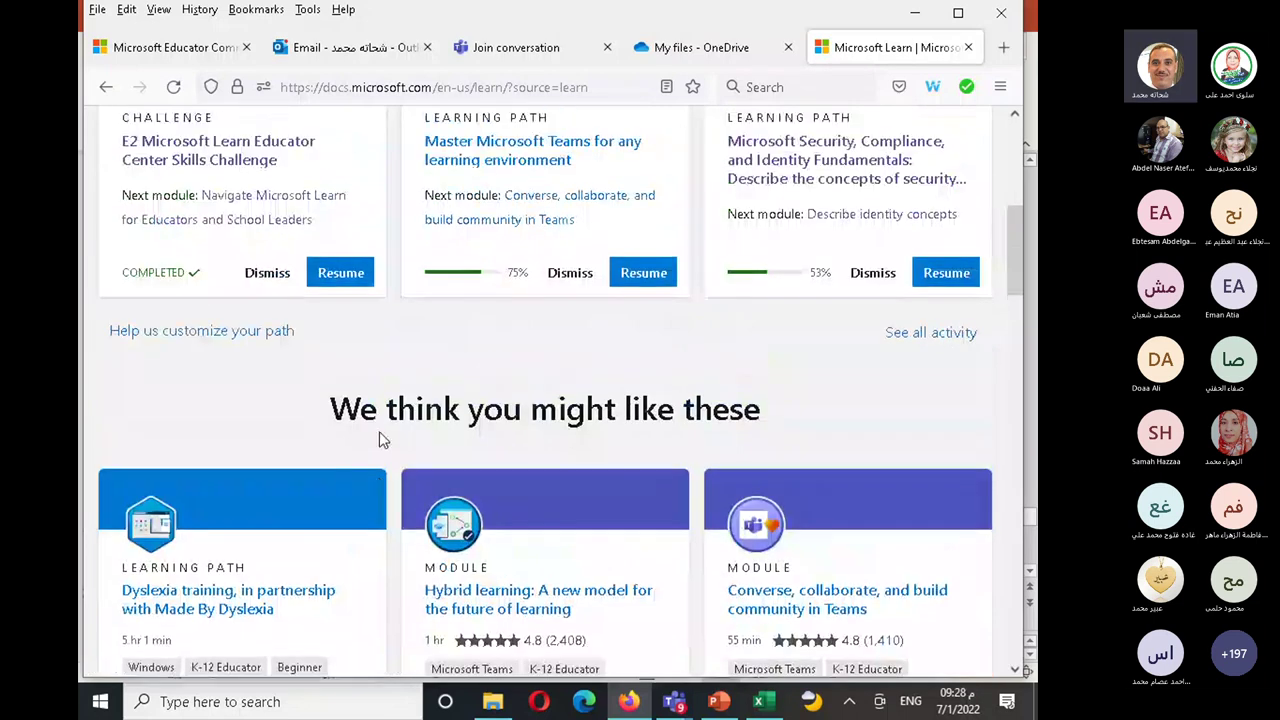
{"action": "scroll", "coordinate": [379, 432], "scroll_direction": "up", "scroll_amount": 3}
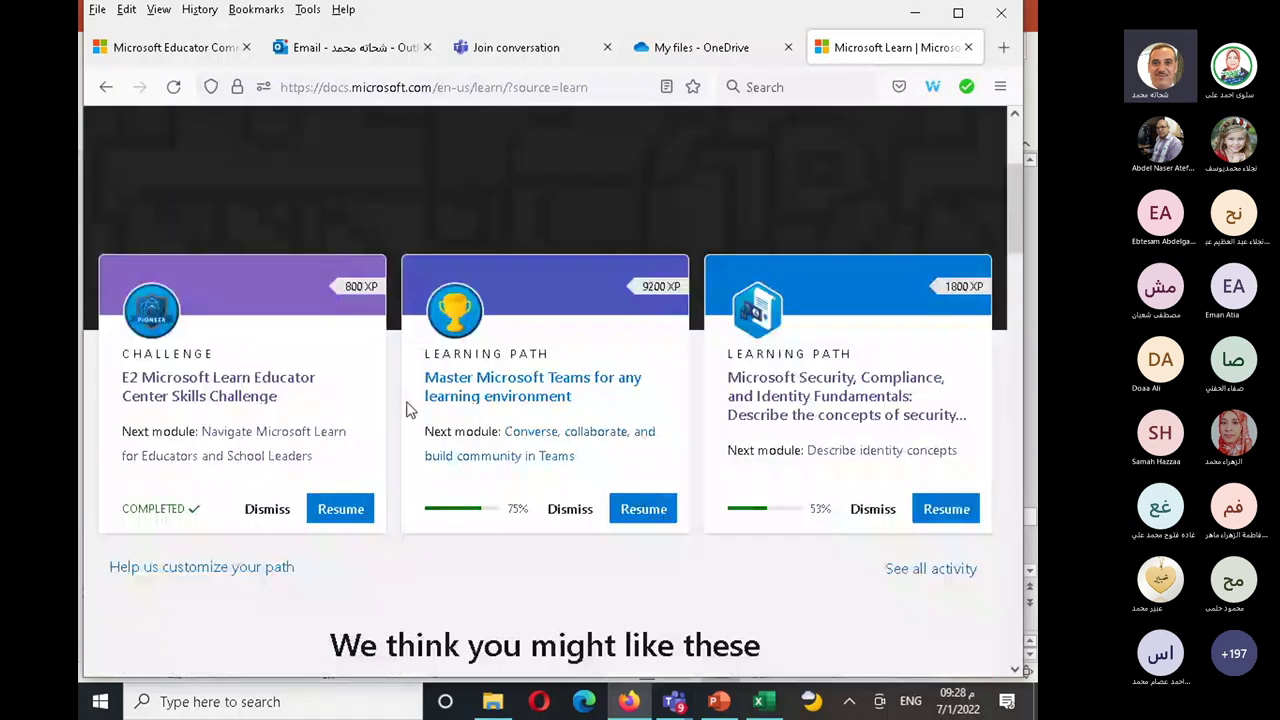
{"action": "scroll", "coordinate": [406, 410], "scroll_direction": "up", "scroll_amount": 3}
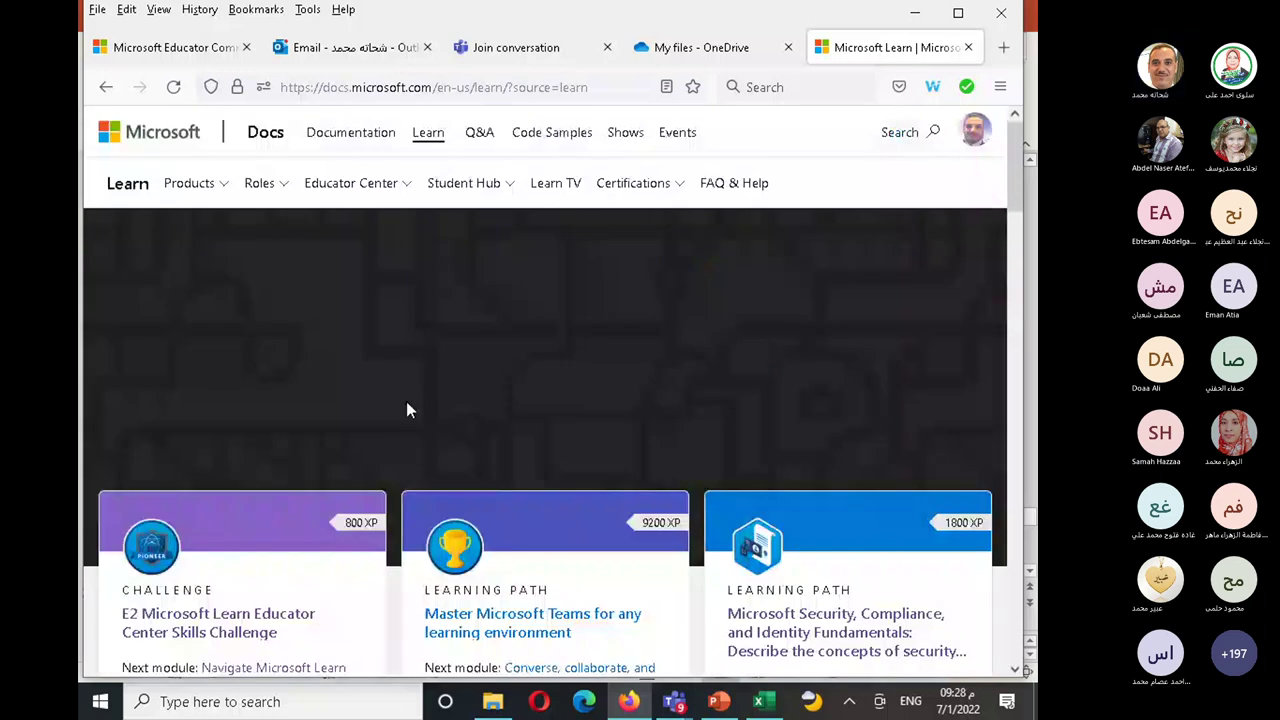
- Open the main Learn page and look over its recommendations, returning to the challenge and learning path cards
{"action": "left_click", "coordinate": [427, 138]}
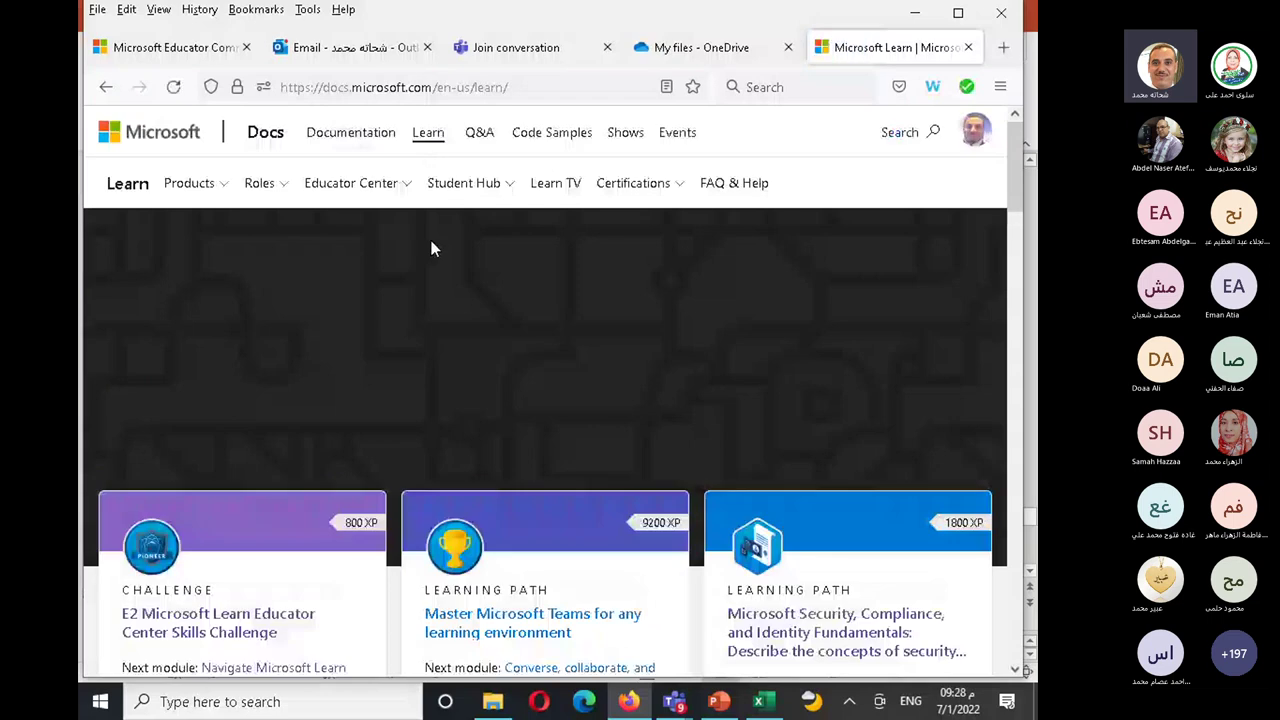
{"action": "scroll", "coordinate": [432, 249], "scroll_direction": "down", "scroll_amount": 2}
{"action": "scroll", "coordinate": [432, 249], "scroll_direction": "down", "scroll_amount": 2}
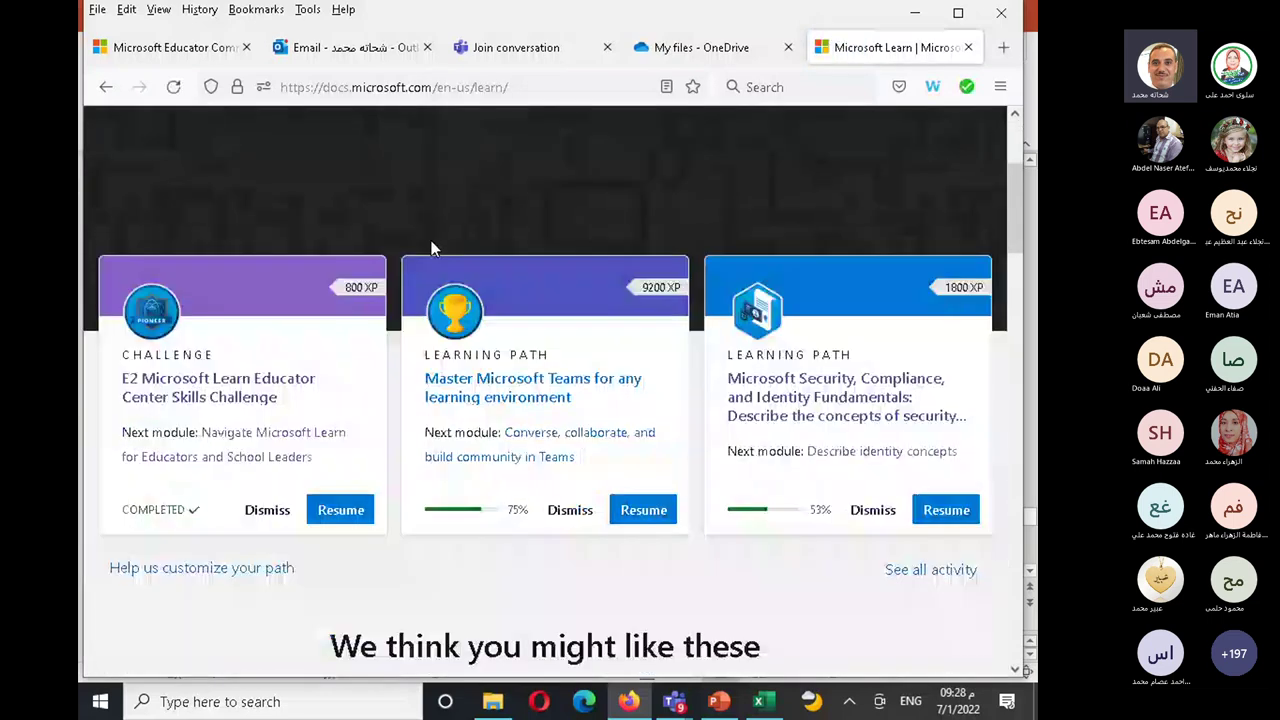
{"action": "scroll", "coordinate": [432, 249], "scroll_direction": "down", "scroll_amount": 8}
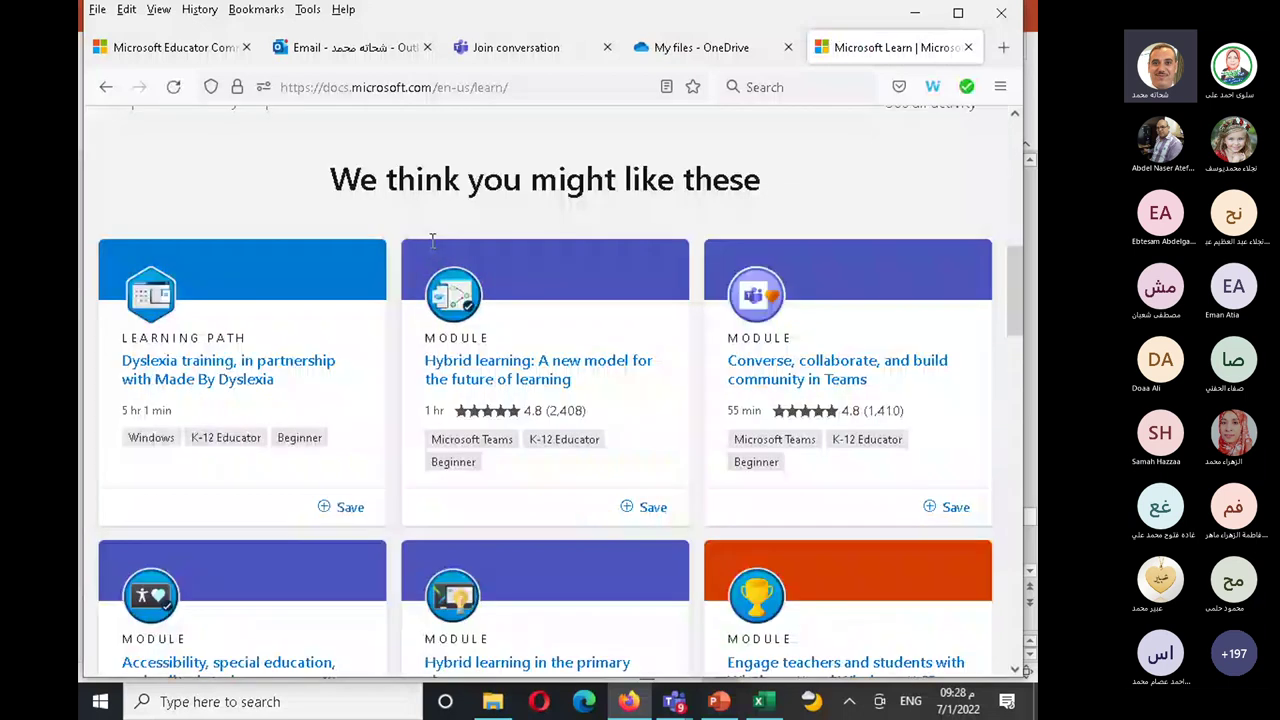
{"action": "scroll", "coordinate": [432, 240], "scroll_direction": "up", "scroll_amount": 8}
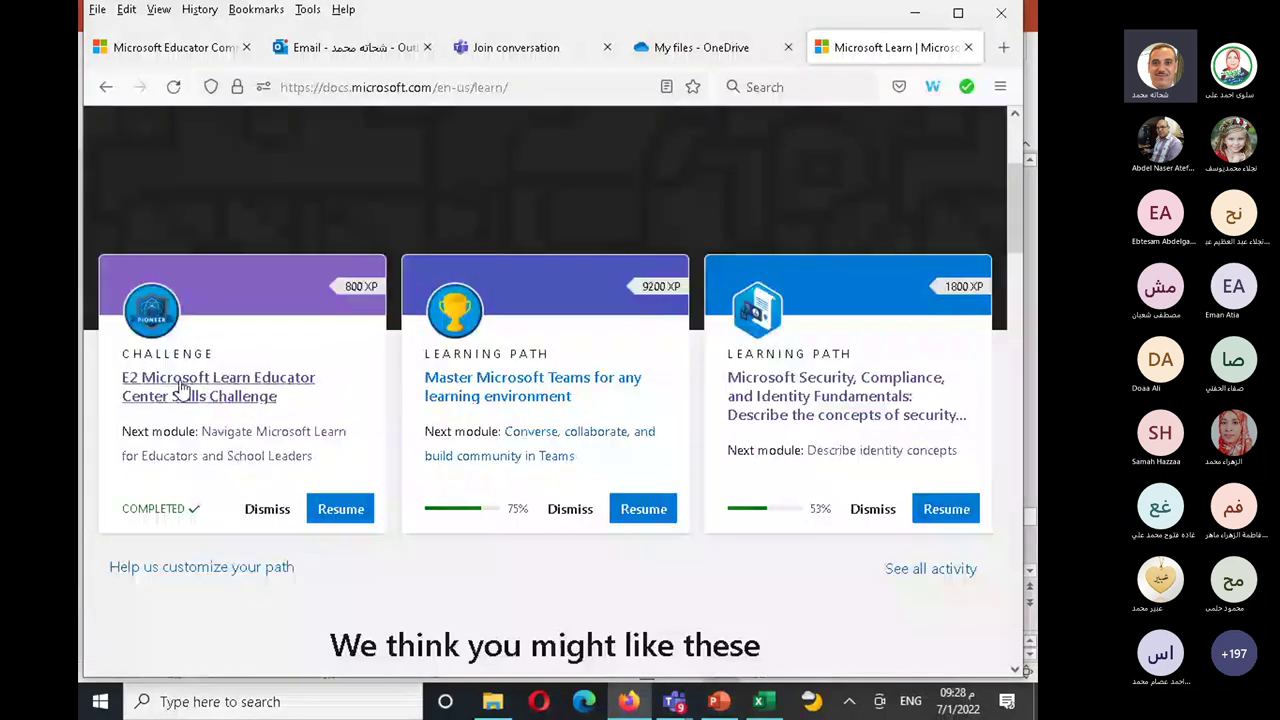
- Look over the challenge and learning path cards and resume the "Master Microsoft Teams for any learning environment" learning path
{"action": "scroll", "coordinate": [187, 388], "scroll_direction": "down", "scroll_amount": 2}
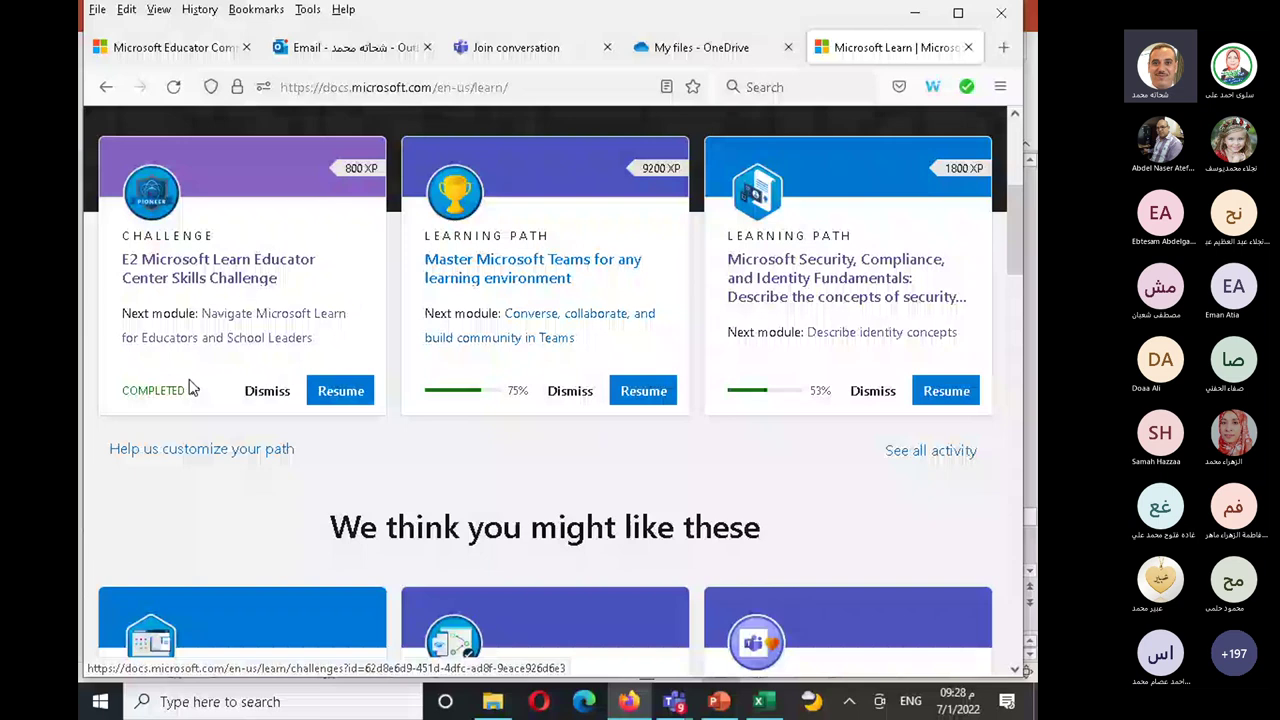
{"action": "scroll", "coordinate": [370, 314], "scroll_direction": "up", "scroll_amount": 2}
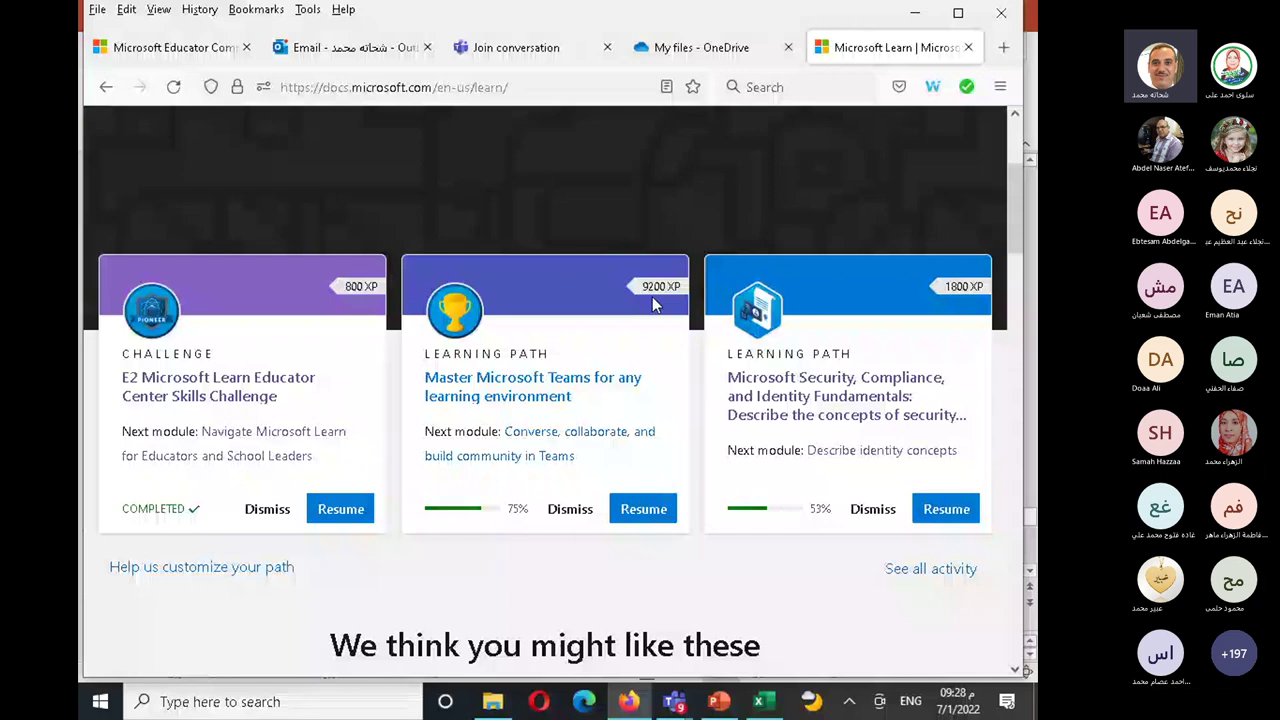
{"action": "scroll", "coordinate": [652, 296], "scroll_direction": "down", "scroll_amount": 2}
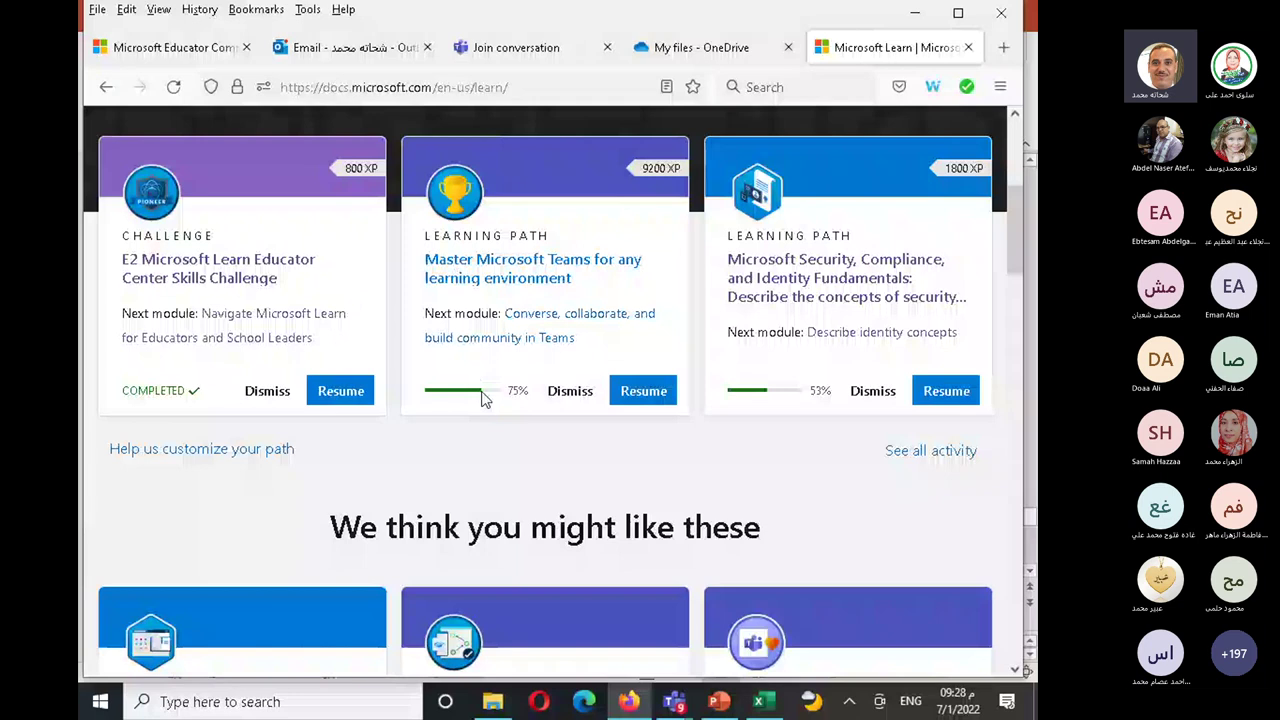
{"action": "left_click", "coordinate": [645, 398]}
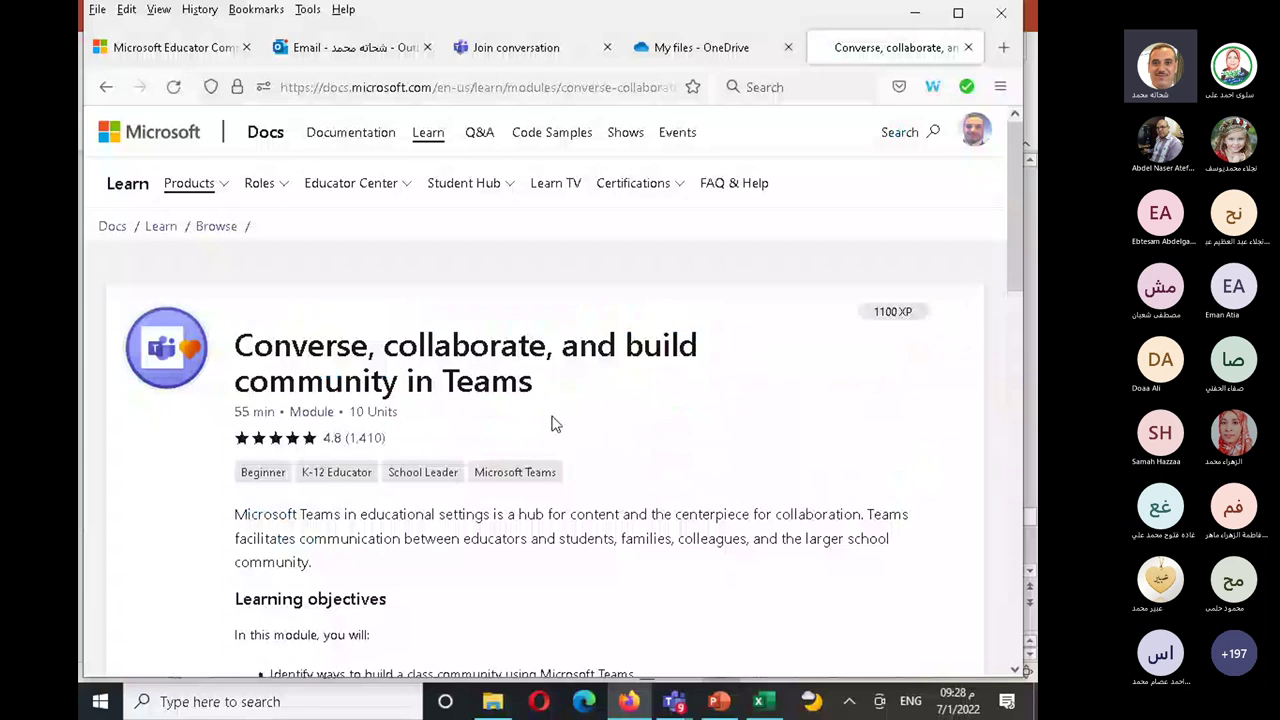
- Examine the Teams module's description, learning objectives, related learning paths and list of units
{"action": "scroll", "coordinate": [555, 424], "scroll_direction": "down", "scroll_amount": 2}
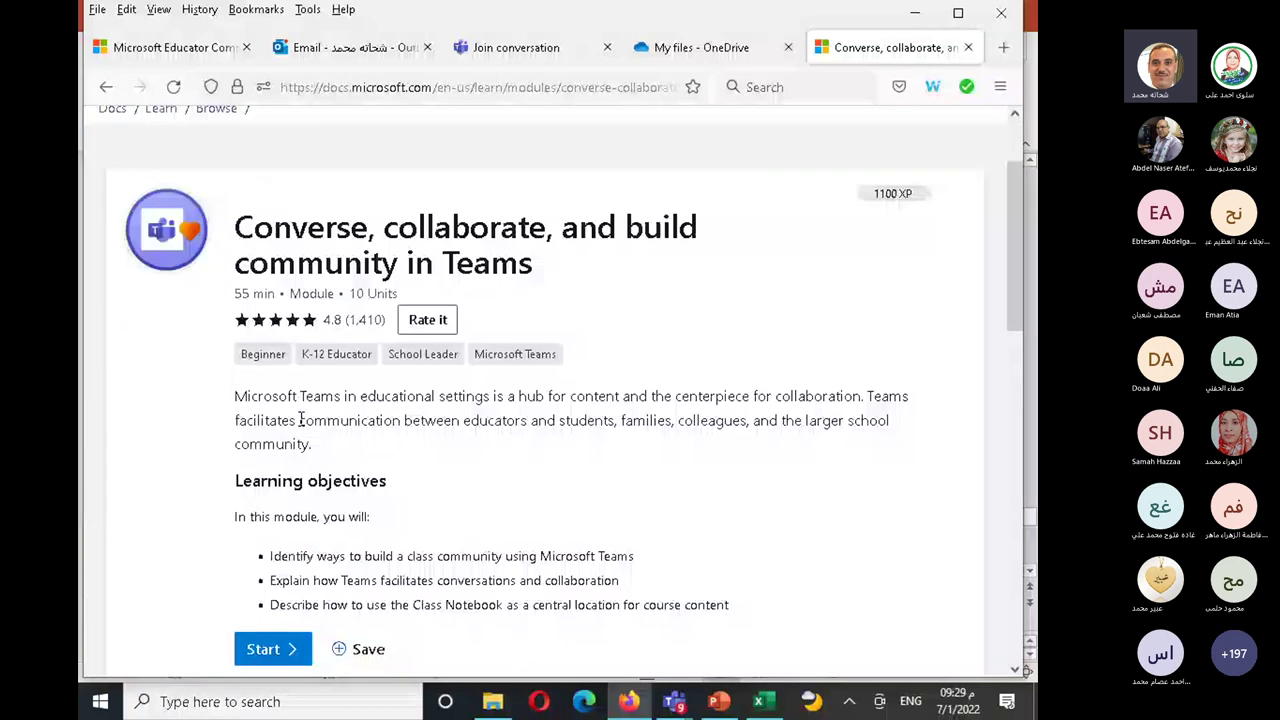
{"action": "scroll", "coordinate": [303, 408], "scroll_direction": "down", "scroll_amount": 2}
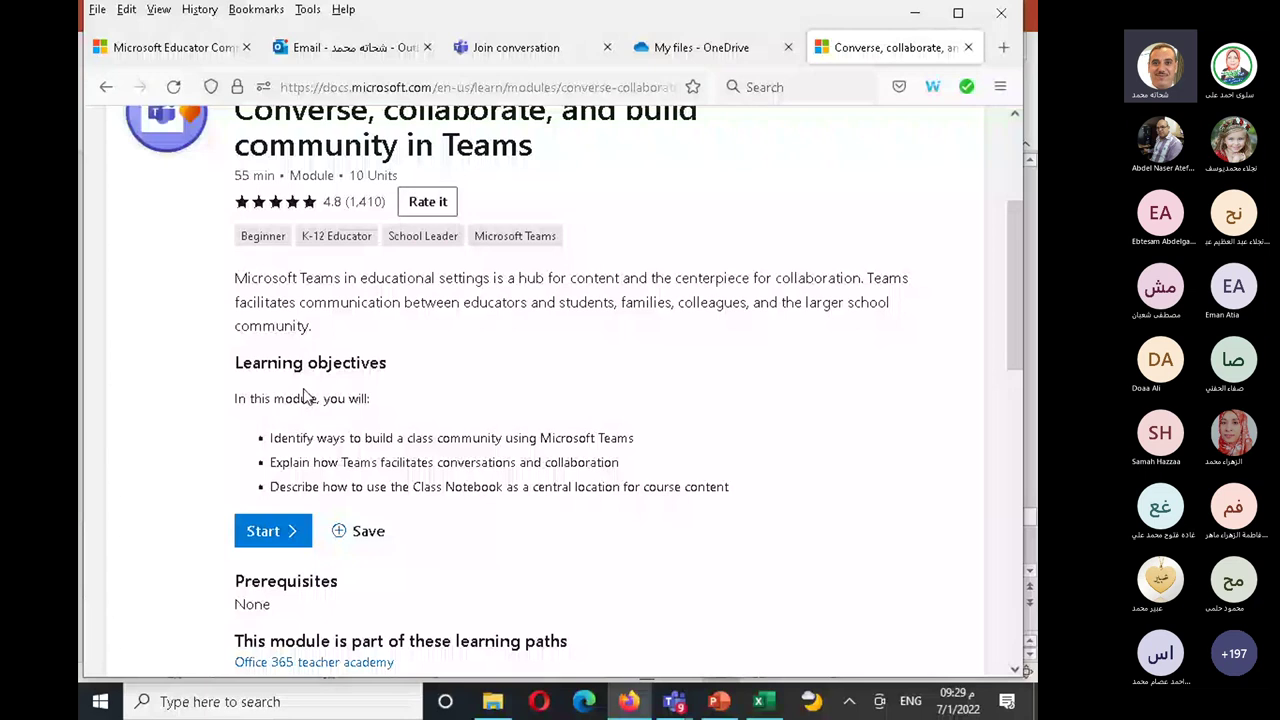
{"action": "scroll", "coordinate": [374, 405], "scroll_direction": "down", "scroll_amount": 1}
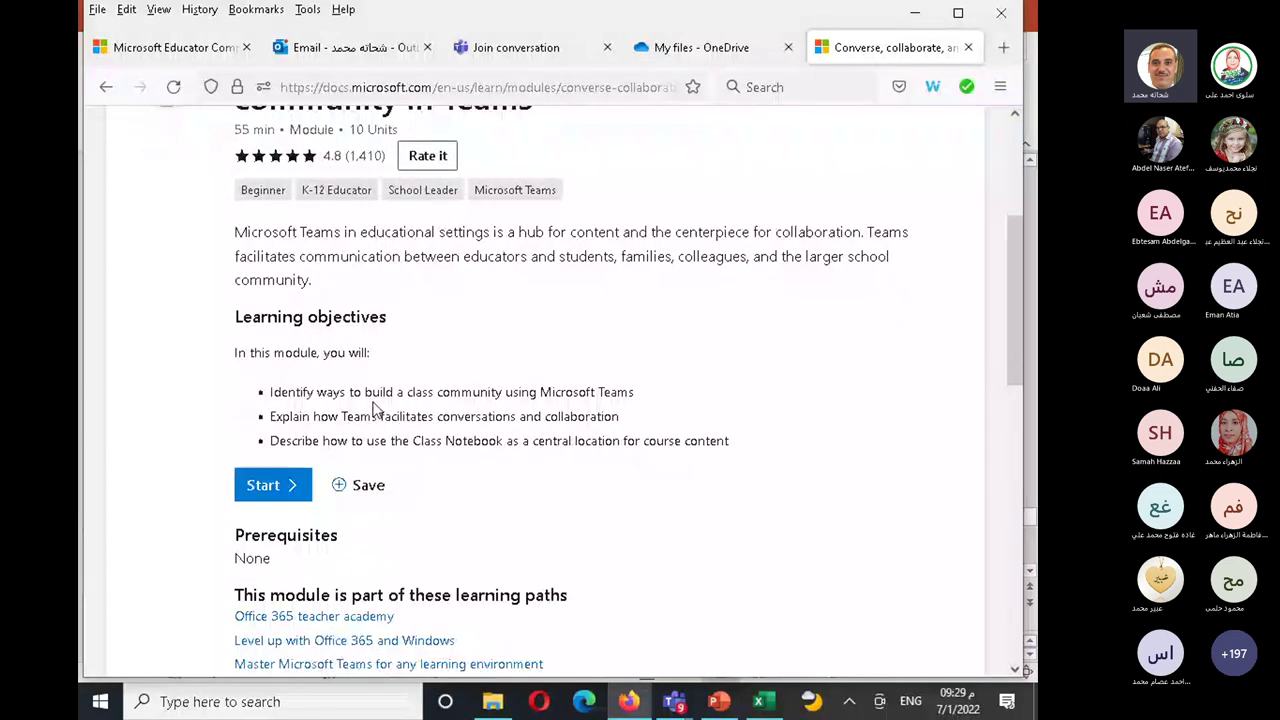
{"action": "scroll", "coordinate": [376, 410], "scroll_direction": "down", "scroll_amount": 1}
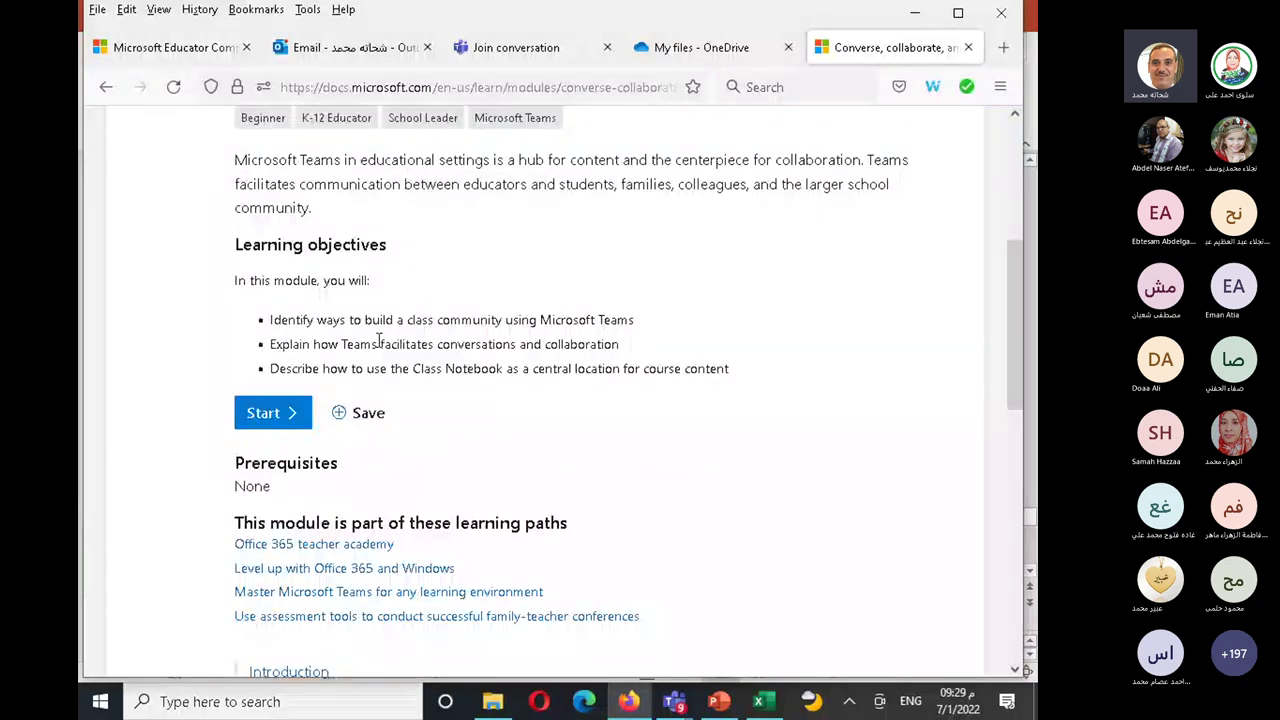
{"action": "scroll", "coordinate": [378, 343], "scroll_direction": "up", "scroll_amount": 2}
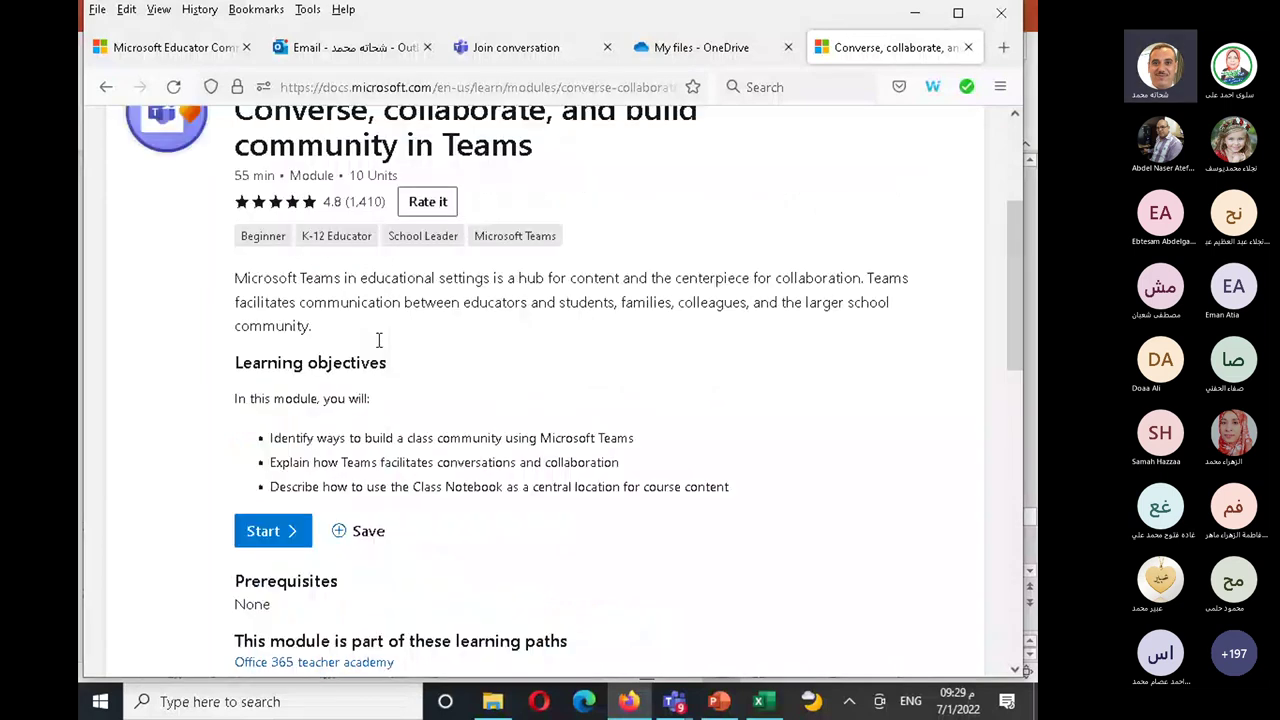
{"action": "scroll", "coordinate": [380, 347], "scroll_direction": "down", "scroll_amount": 2}
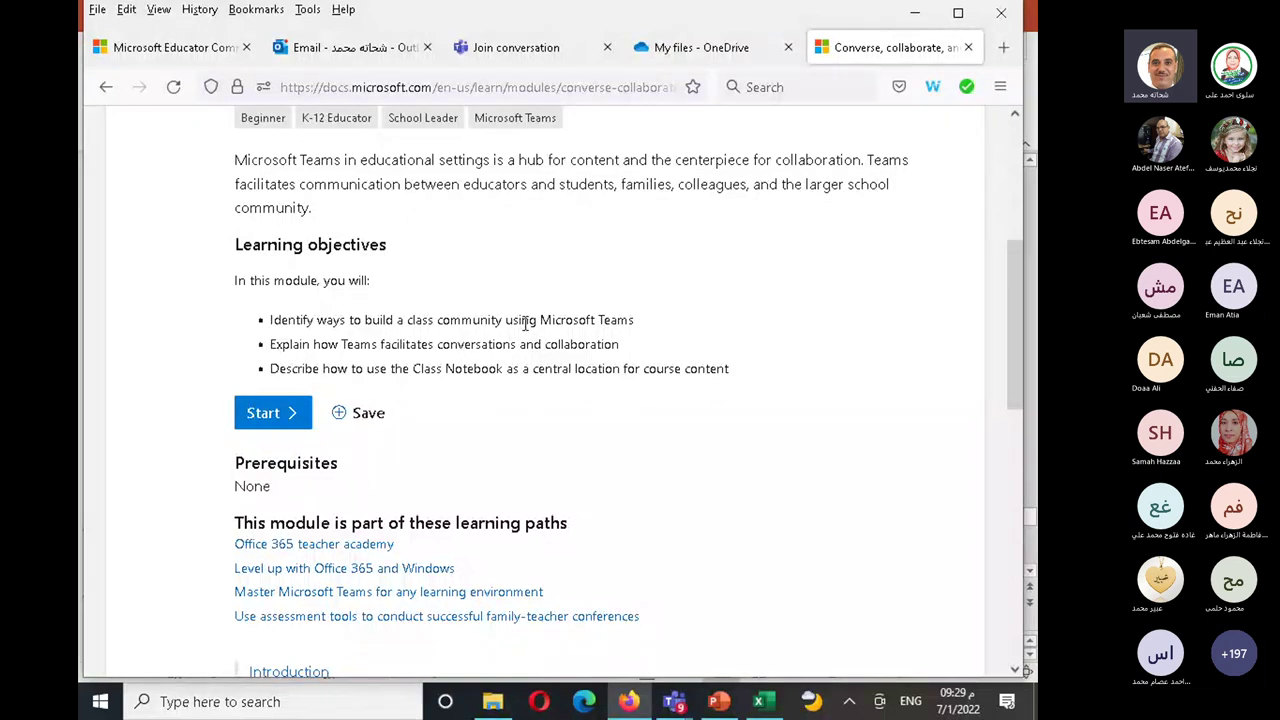
{"action": "scroll", "coordinate": [527, 360], "scroll_direction": "down", "scroll_amount": 8}
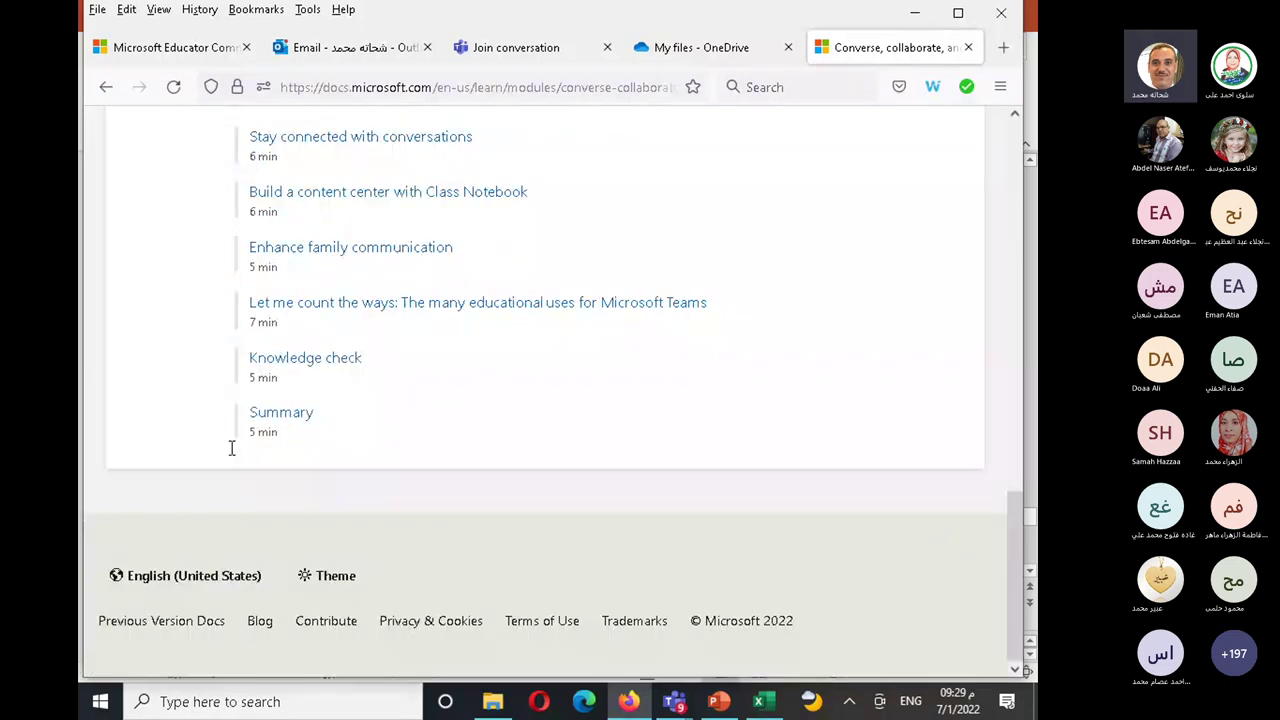
- Switch the module page's language to Arabic (العربية) and look through the page down to its unit list
{"action": "left_click", "coordinate": [177, 584]}
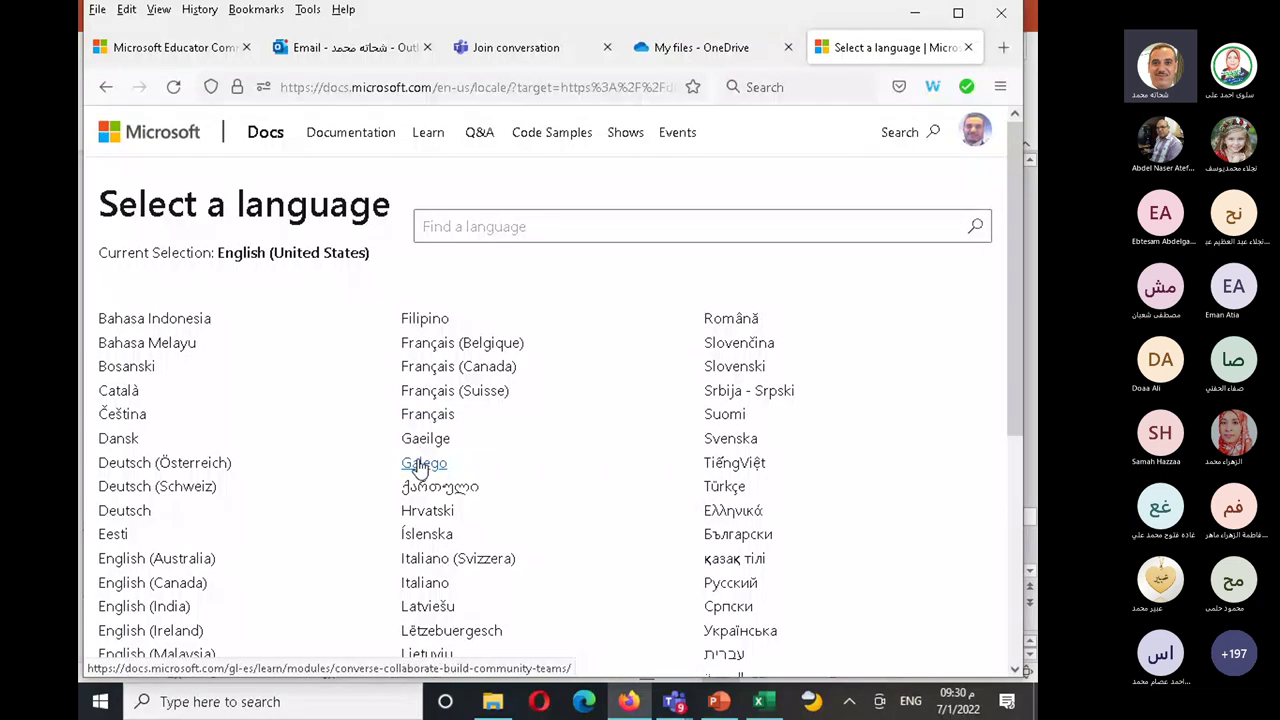
{"action": "scroll", "coordinate": [421, 447], "scroll_direction": "down", "scroll_amount": 1}
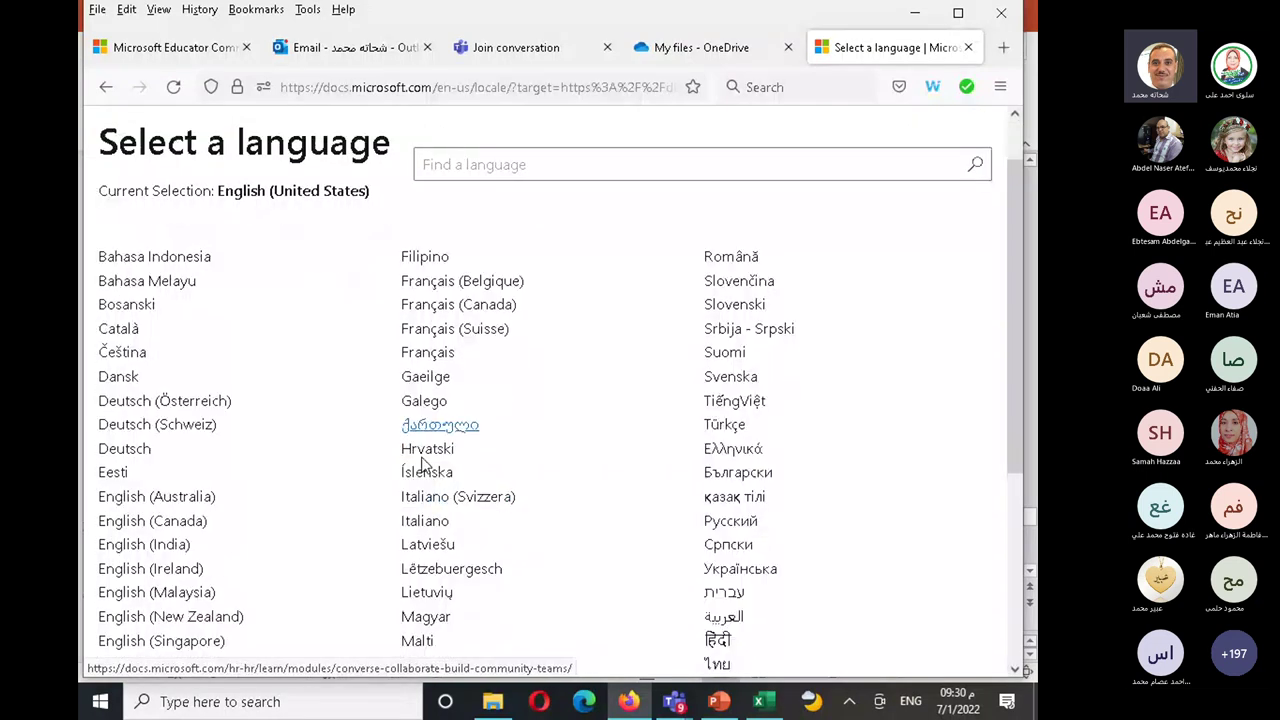
{"action": "scroll", "coordinate": [423, 466], "scroll_direction": "down", "scroll_amount": 1}
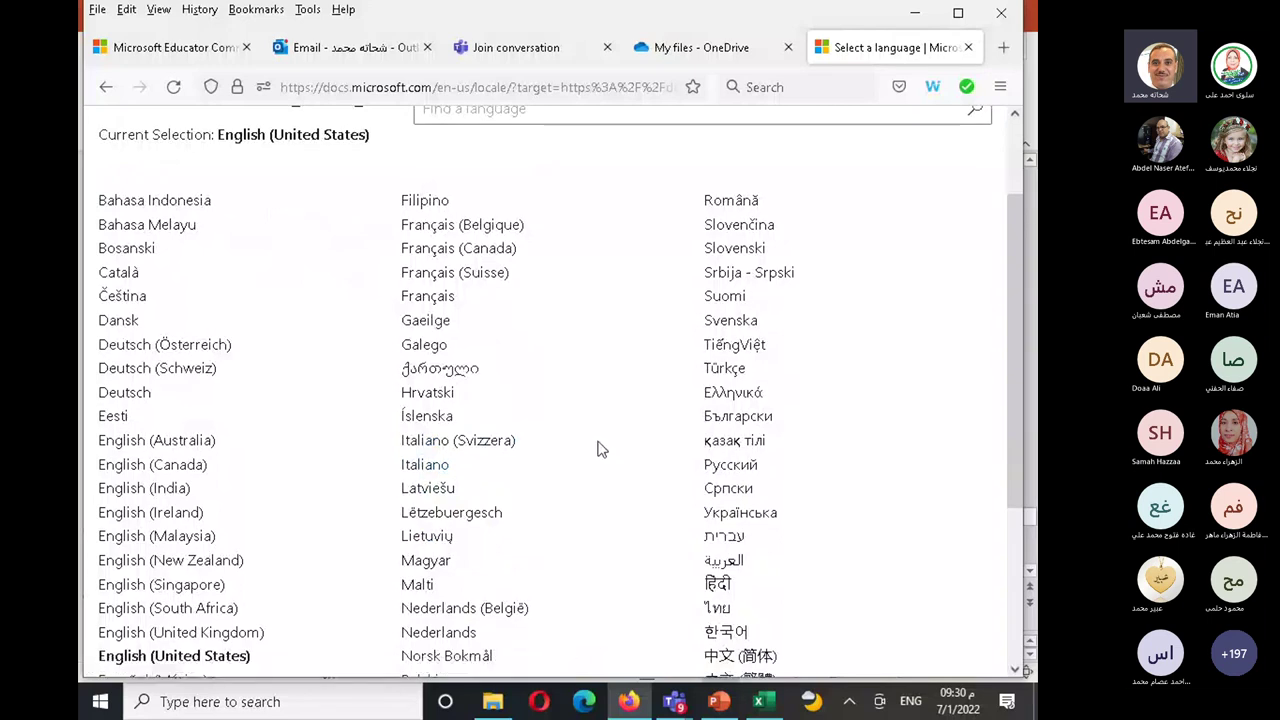
{"action": "scroll", "coordinate": [597, 449], "scroll_direction": "down", "scroll_amount": 2}
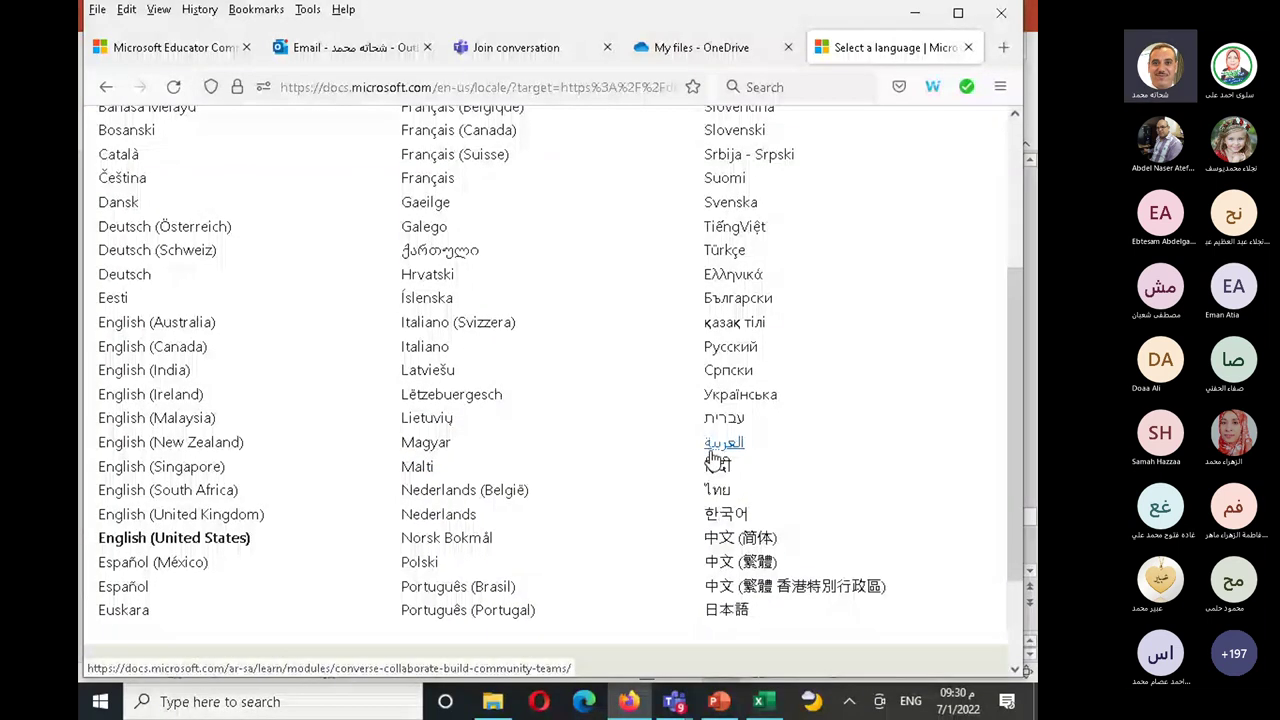
{"action": "left_click", "coordinate": [722, 443]}
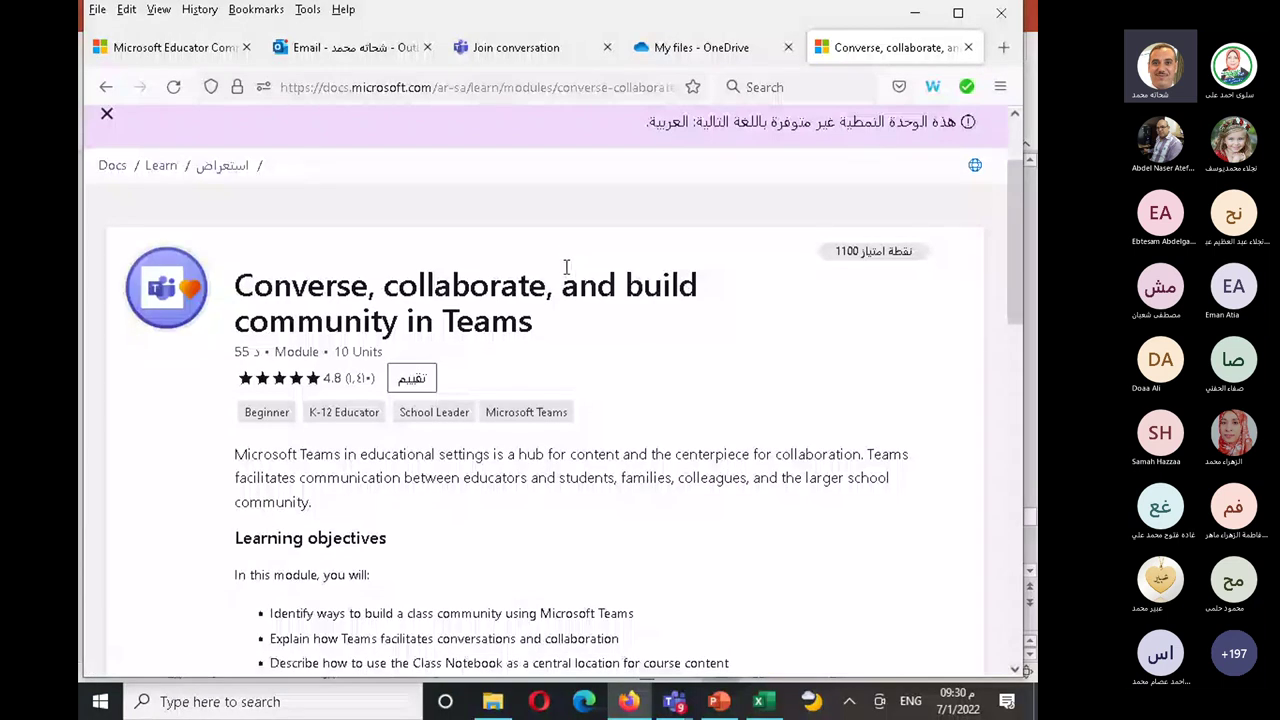
{"action": "scroll", "coordinate": [566, 267], "scroll_direction": "down", "scroll_amount": 2}
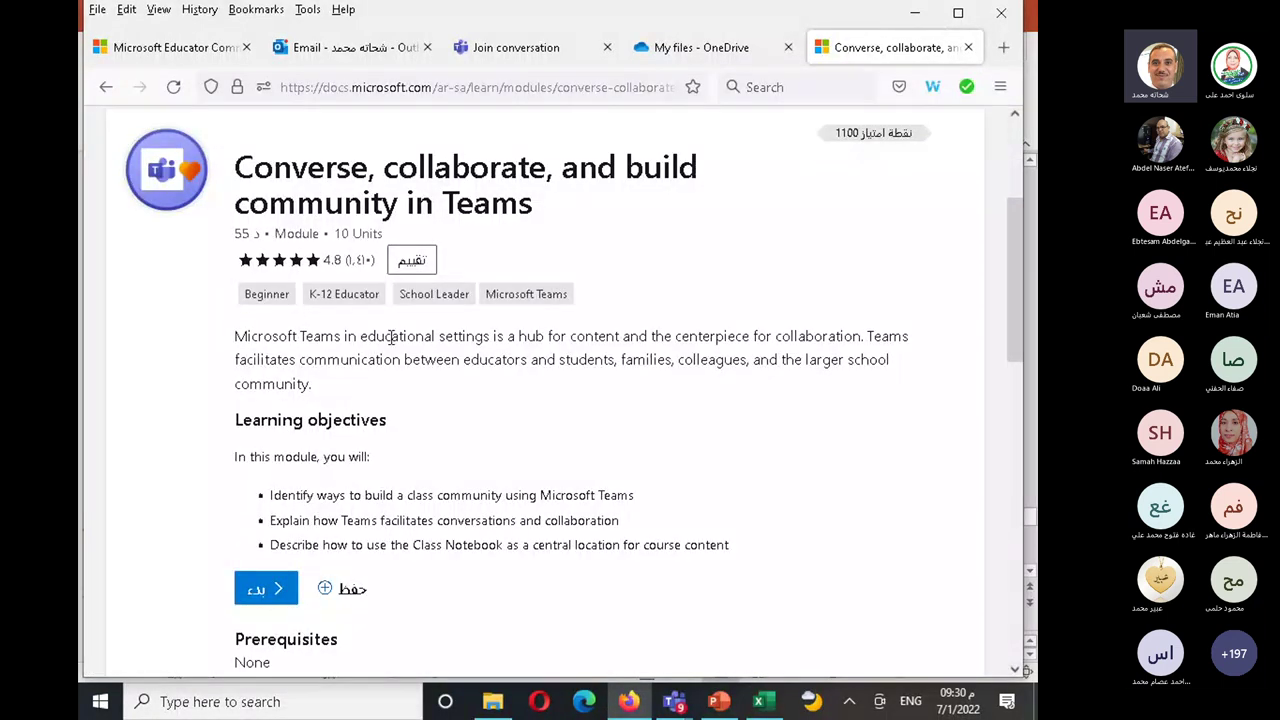
{"action": "scroll", "coordinate": [391, 337], "scroll_direction": "down", "scroll_amount": 8}
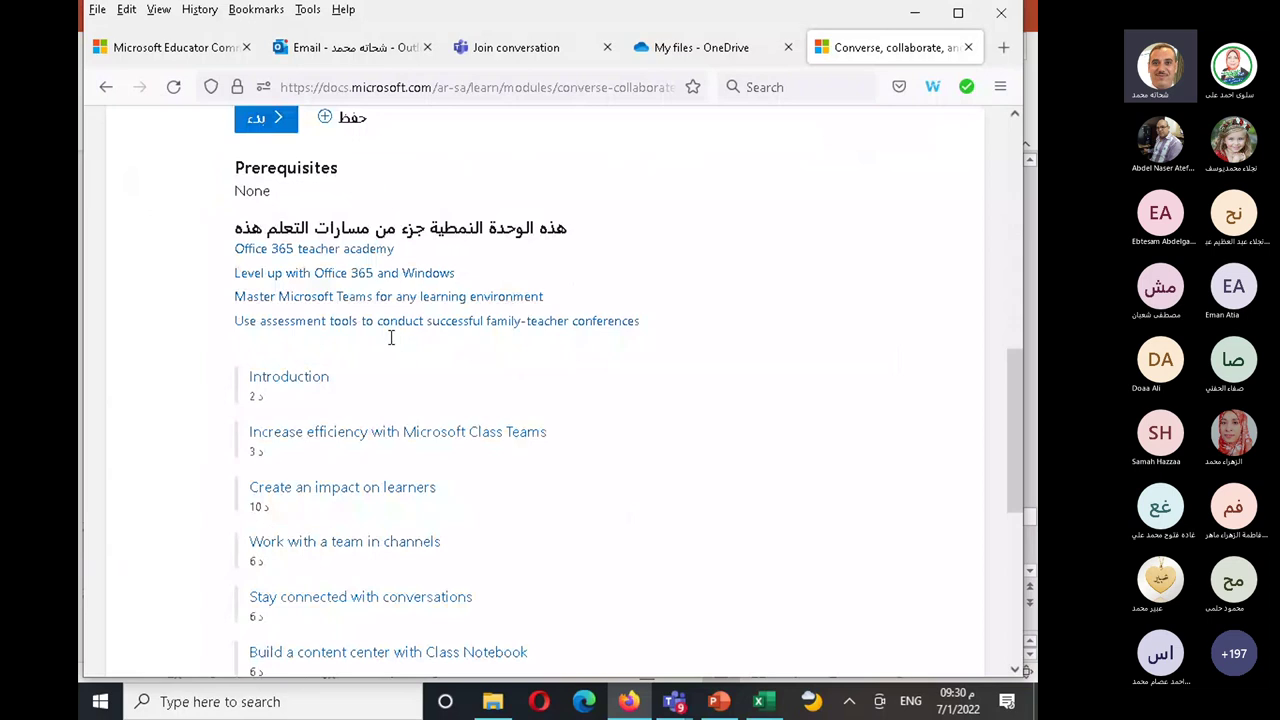
{"action": "scroll", "coordinate": [391, 343], "scroll_direction": "down", "scroll_amount": 8}
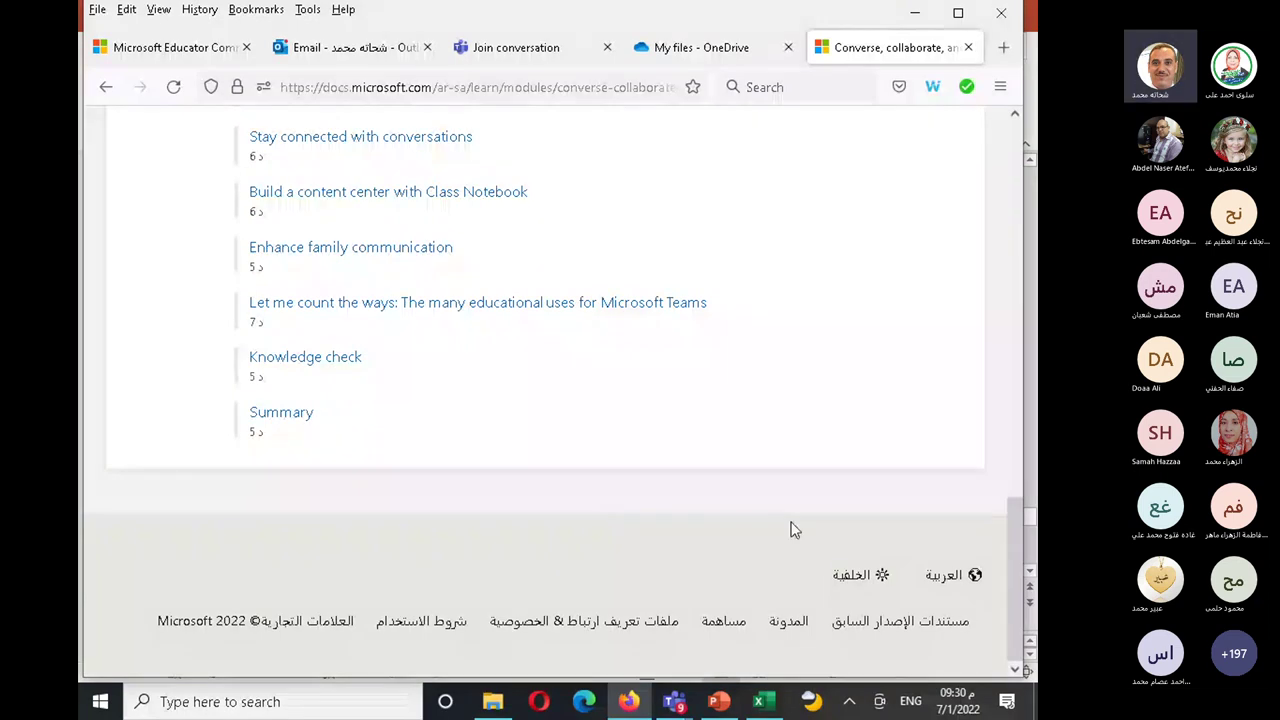
- Set the module page's language back to English (United States)
{"action": "left_click", "coordinate": [943, 575]}
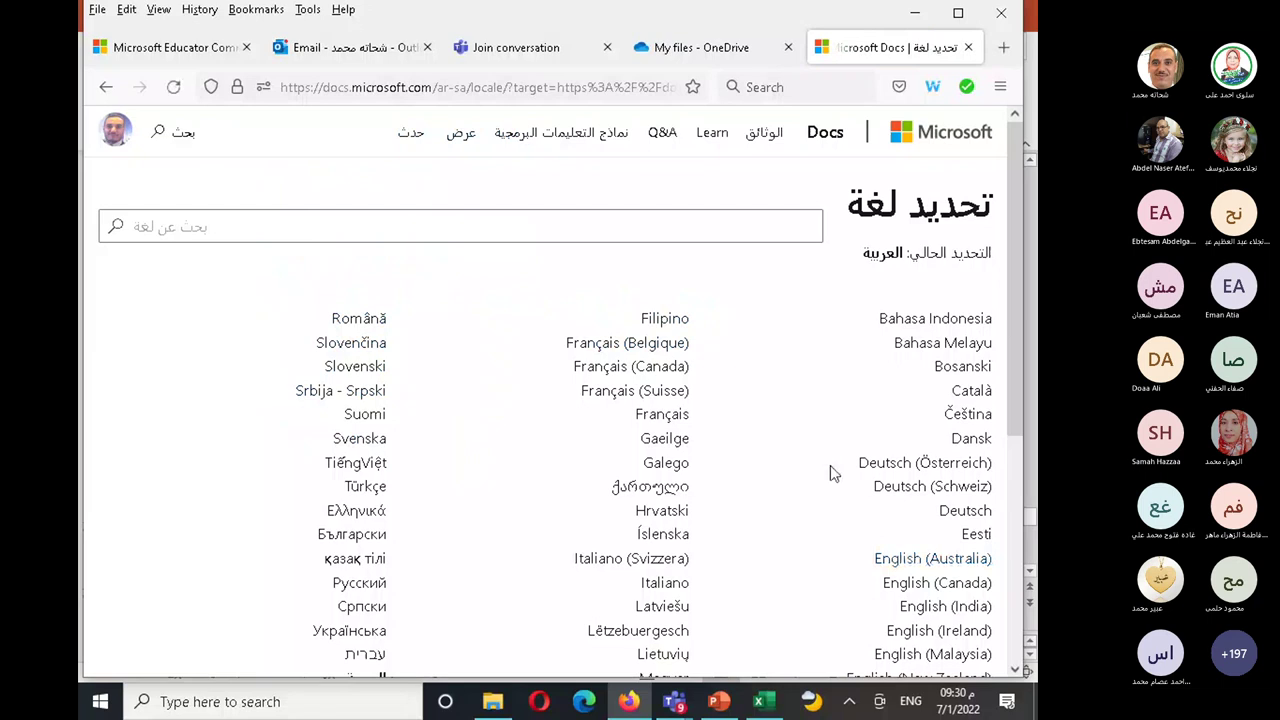
{"action": "scroll", "coordinate": [830, 472], "scroll_direction": "down", "scroll_amount": 2}
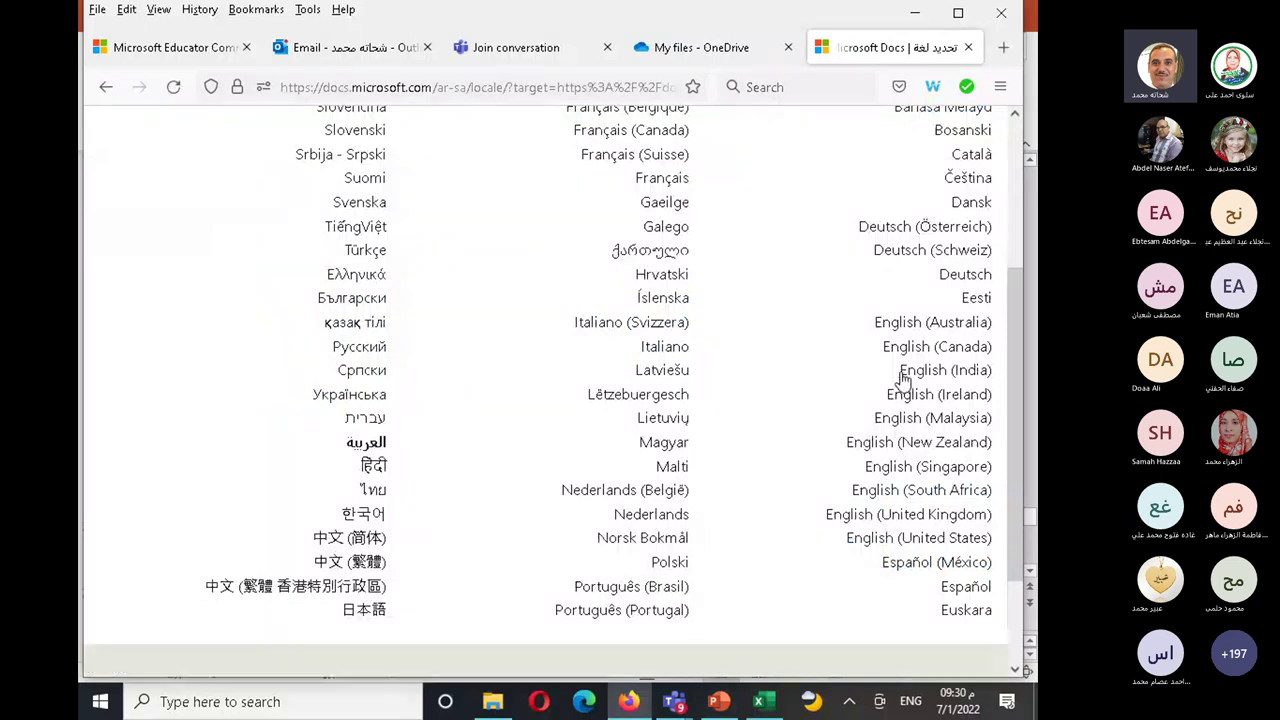
{"action": "left_click", "coordinate": [858, 538]}
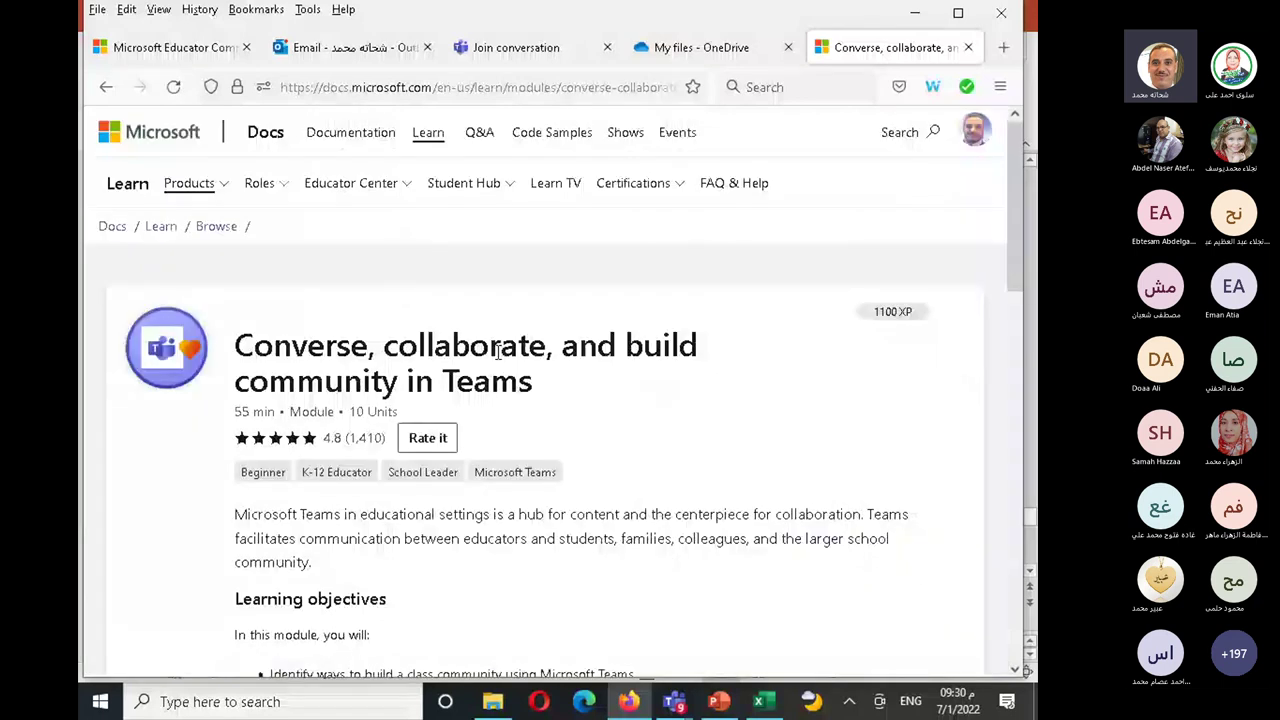
- Glance over the English module page and open the signed-in account's profile page
{"action": "scroll", "coordinate": [238, 428], "scroll_direction": "down", "scroll_amount": 3}
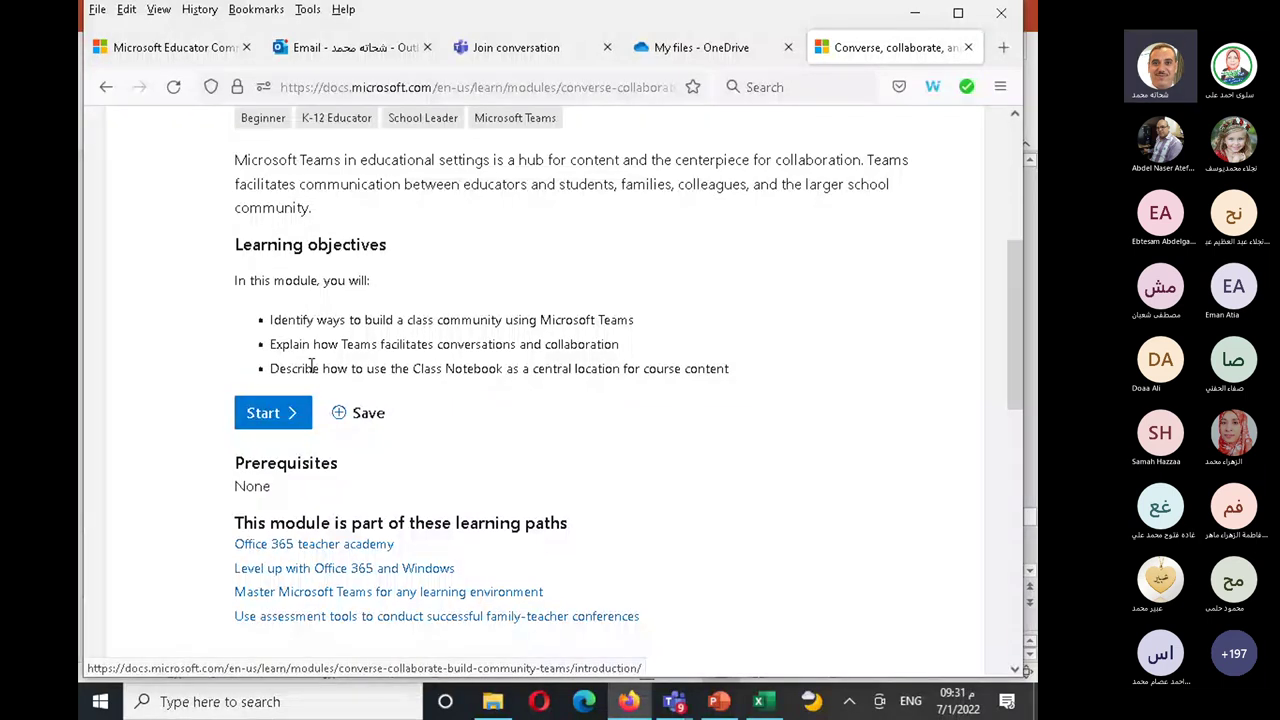
{"action": "scroll", "coordinate": [750, 465], "scroll_direction": "up", "scroll_amount": 2}
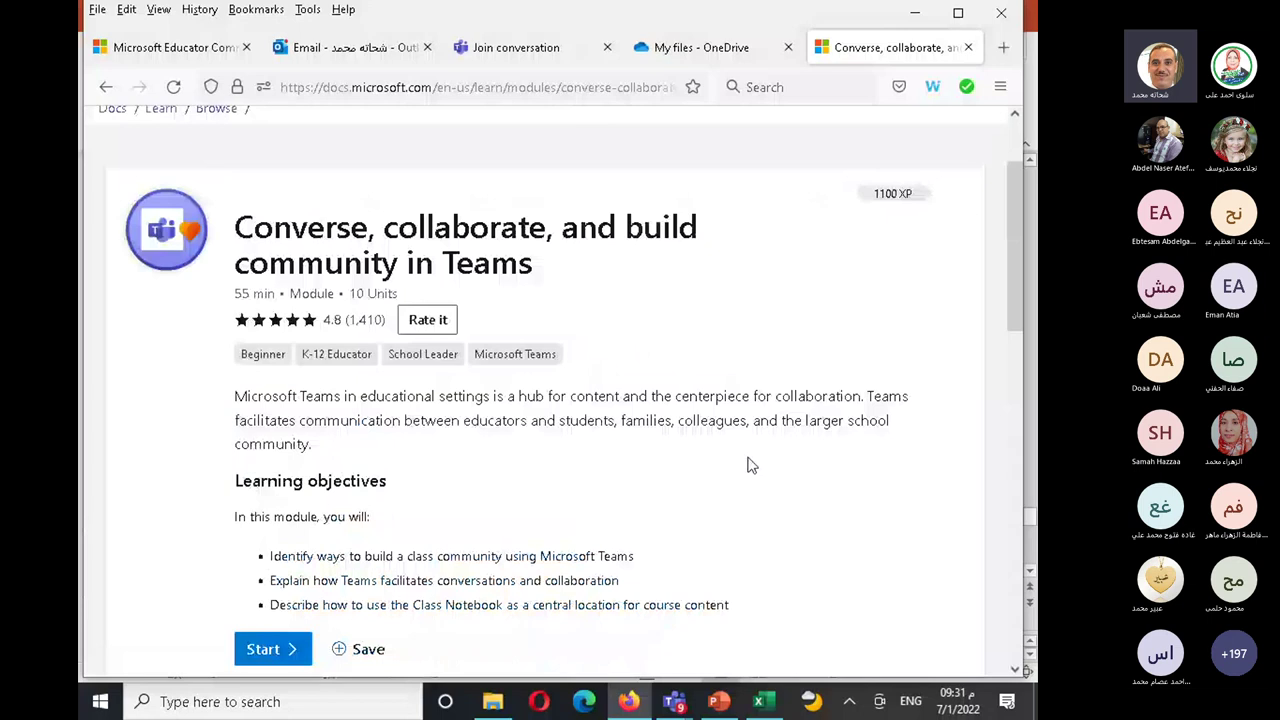
{"action": "scroll", "coordinate": [751, 465], "scroll_direction": "up", "scroll_amount": 1}
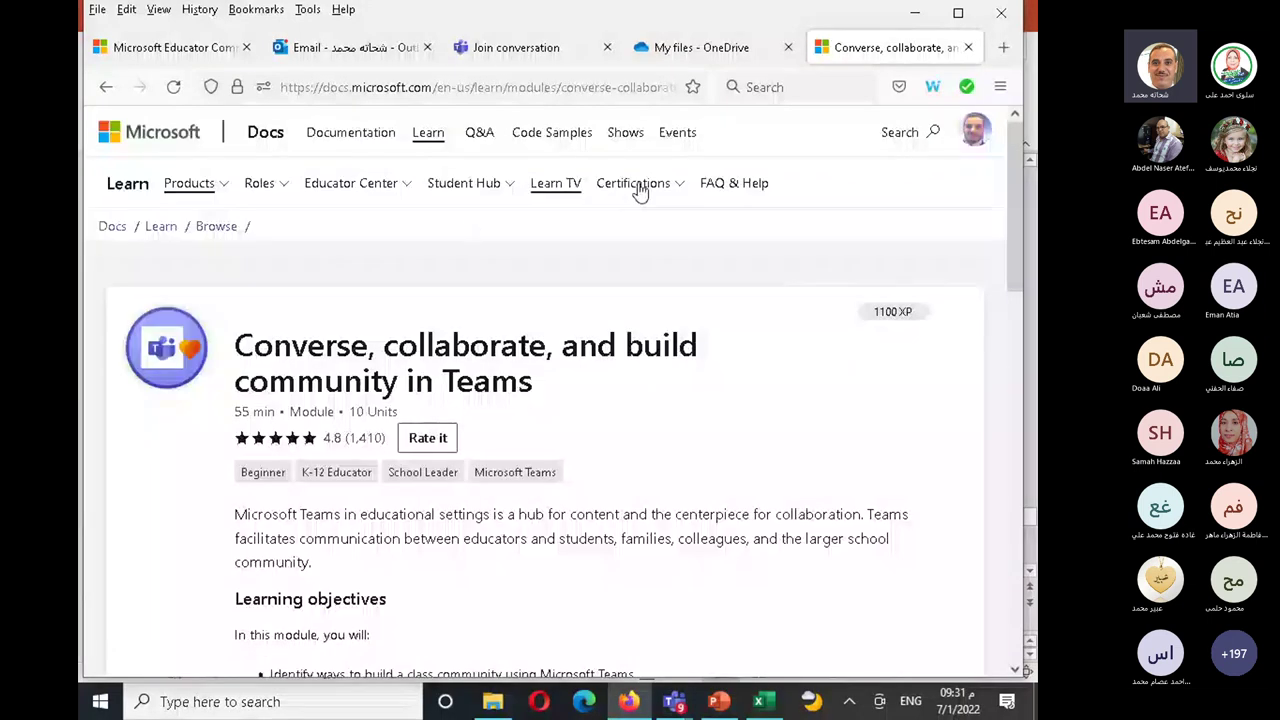
{"action": "left_click", "coordinate": [971, 145]}
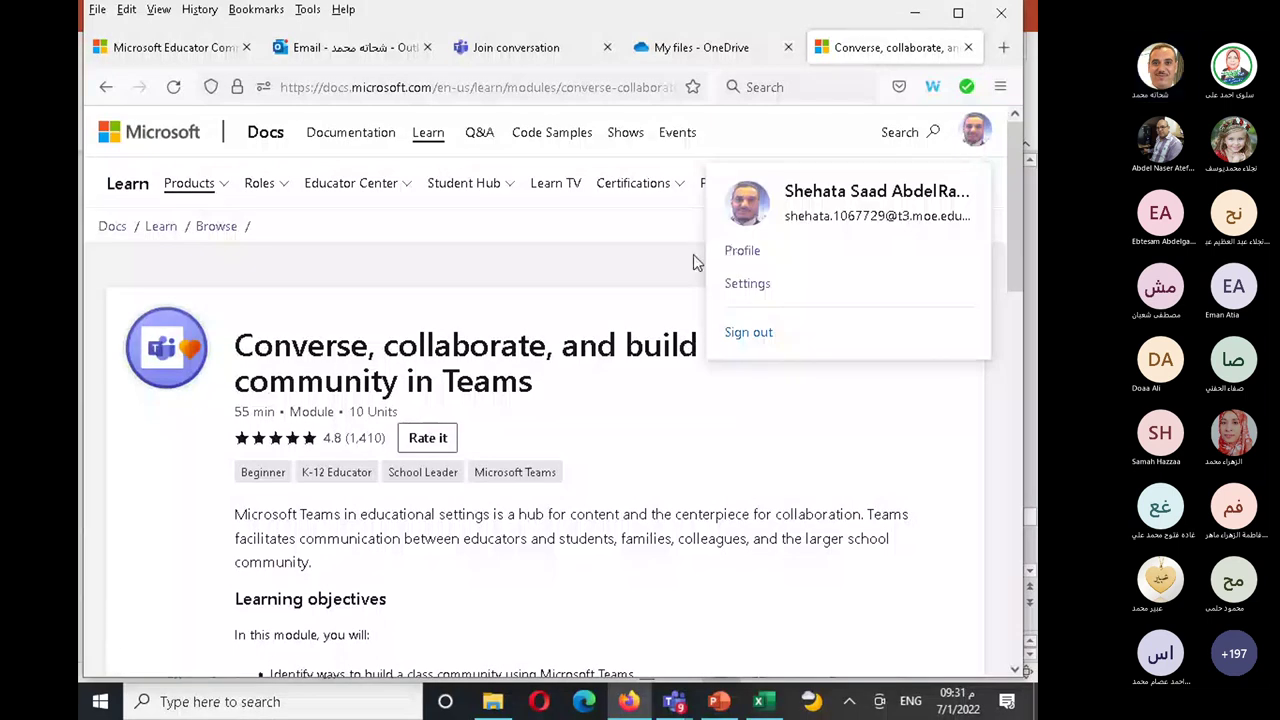
{"action": "left_click", "coordinate": [745, 252]}
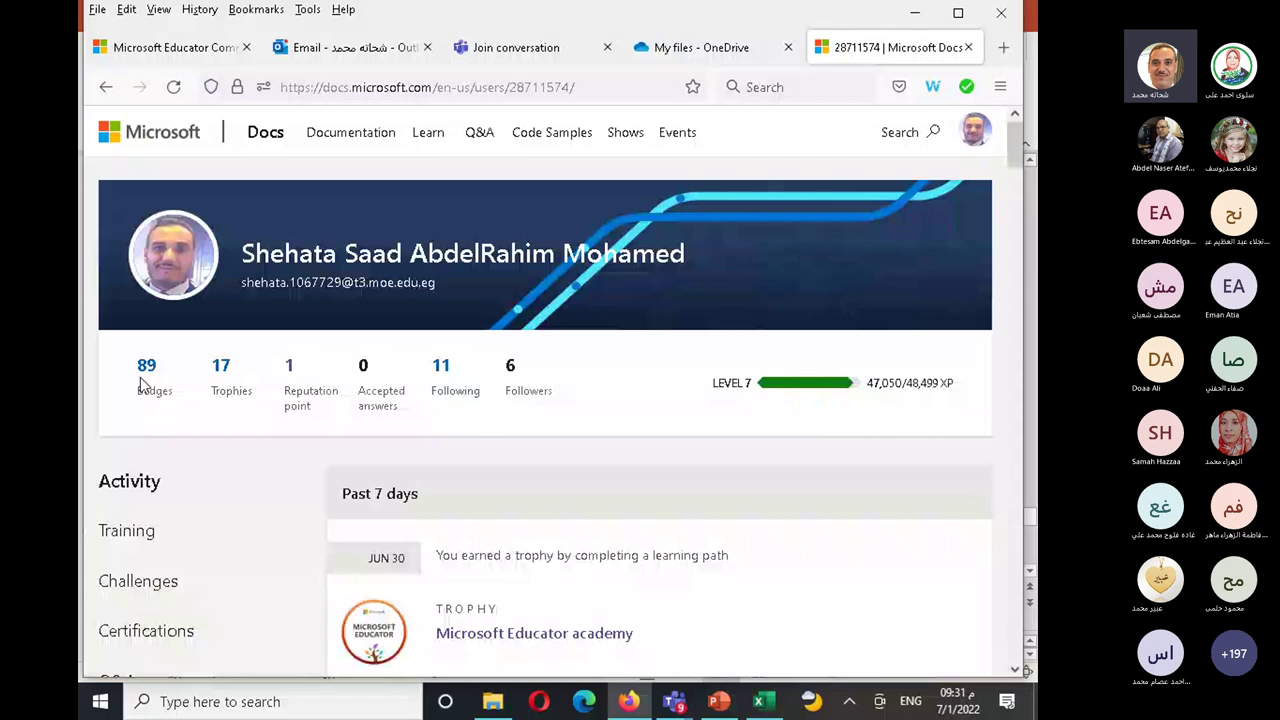
- Examine the profile's badge, trophy and XP figures, its section list, and the activity of the past 7 days
{"action": "scroll", "coordinate": [180, 330], "scroll_direction": "down", "scroll_amount": 1}
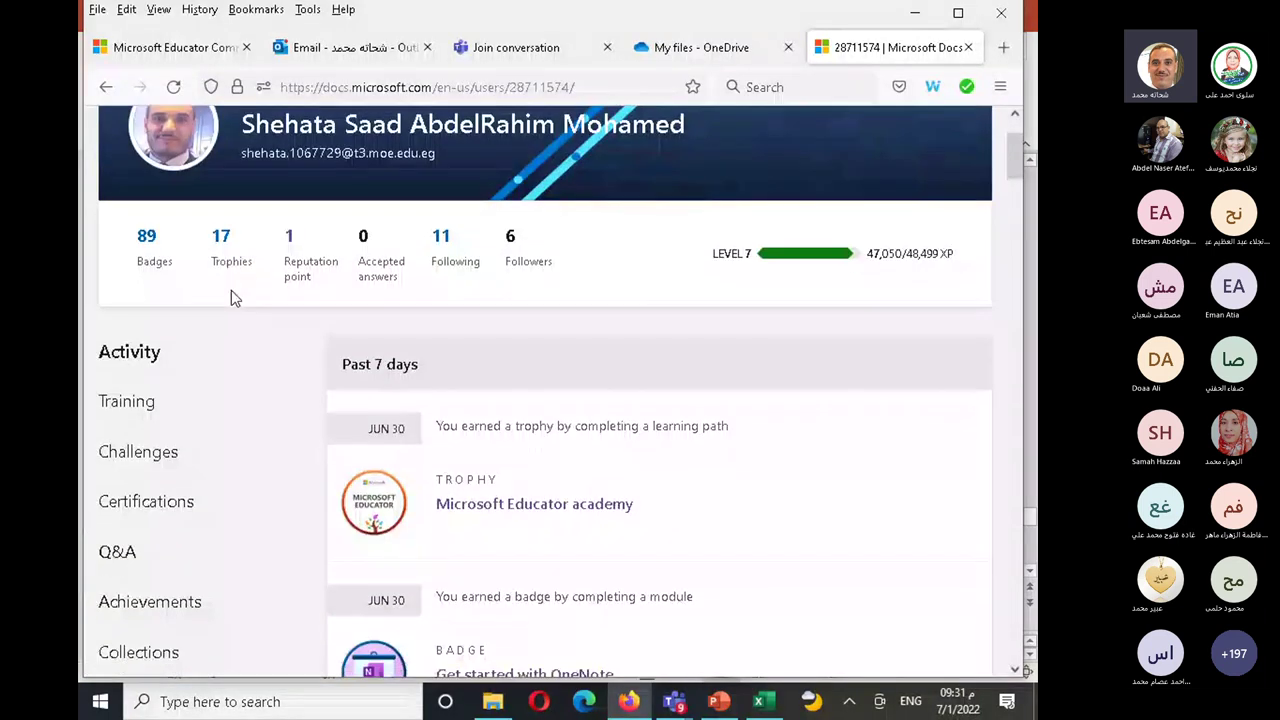
{"action": "scroll", "coordinate": [231, 290], "scroll_direction": "down", "scroll_amount": 1}
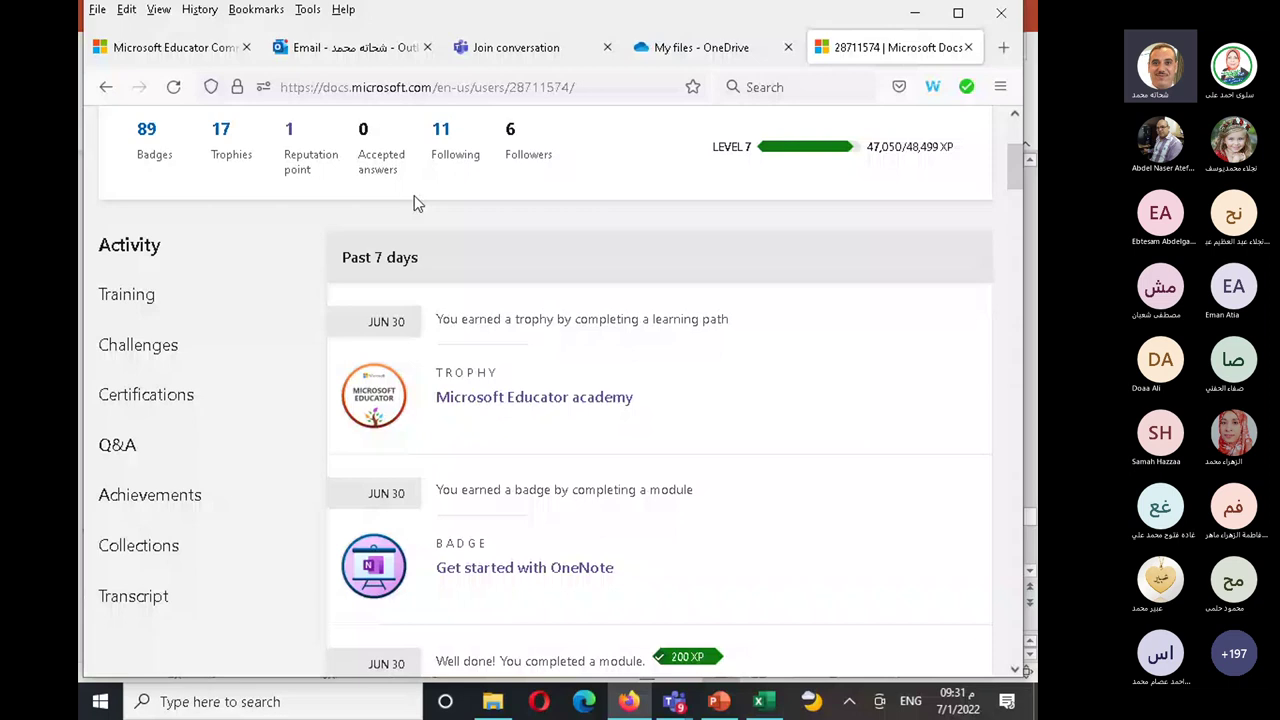
{"action": "scroll", "coordinate": [418, 204], "scroll_direction": "down", "scroll_amount": 1}
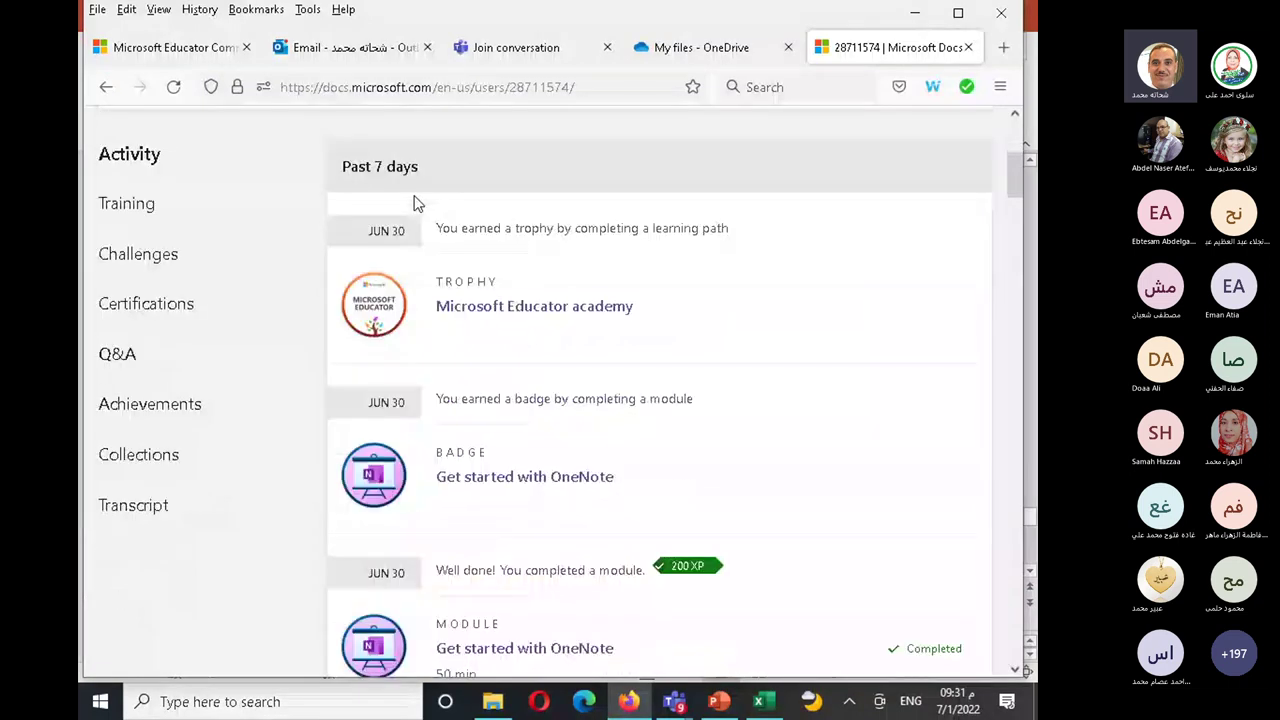
{"action": "scroll", "coordinate": [418, 204], "scroll_direction": "up", "scroll_amount": 1}
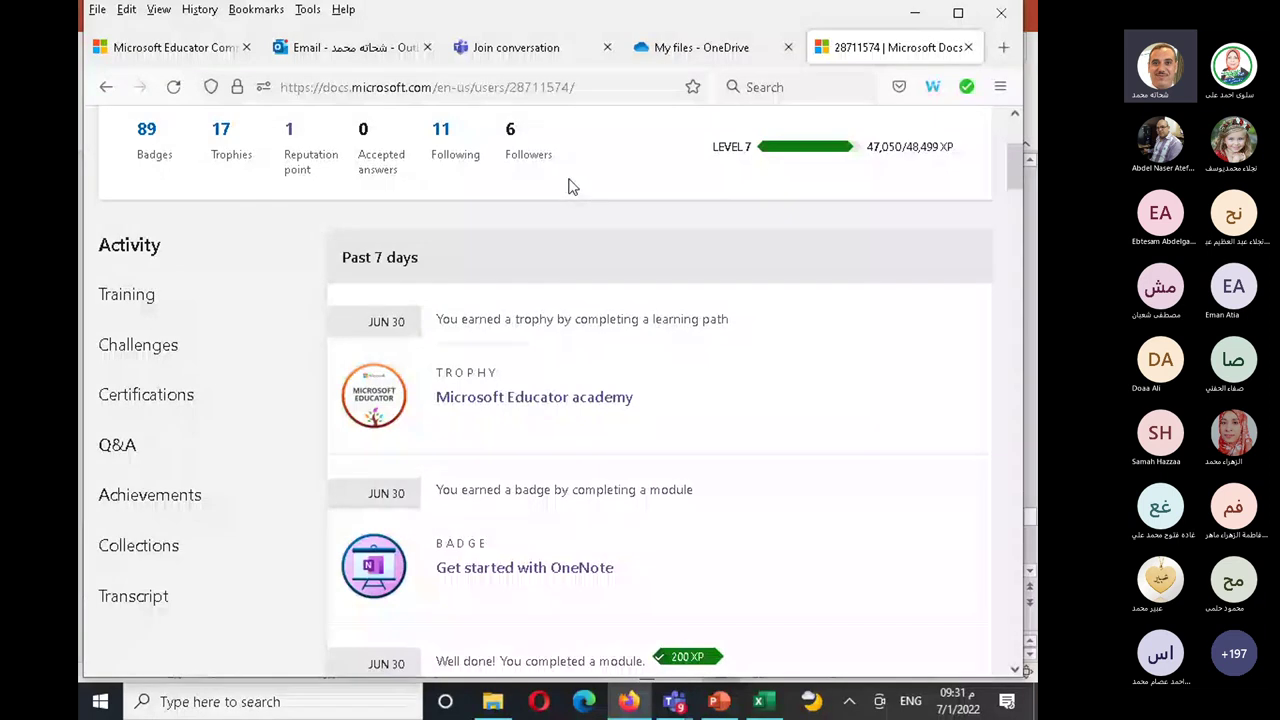
{"action": "scroll", "coordinate": [572, 187], "scroll_direction": "down", "scroll_amount": 1}
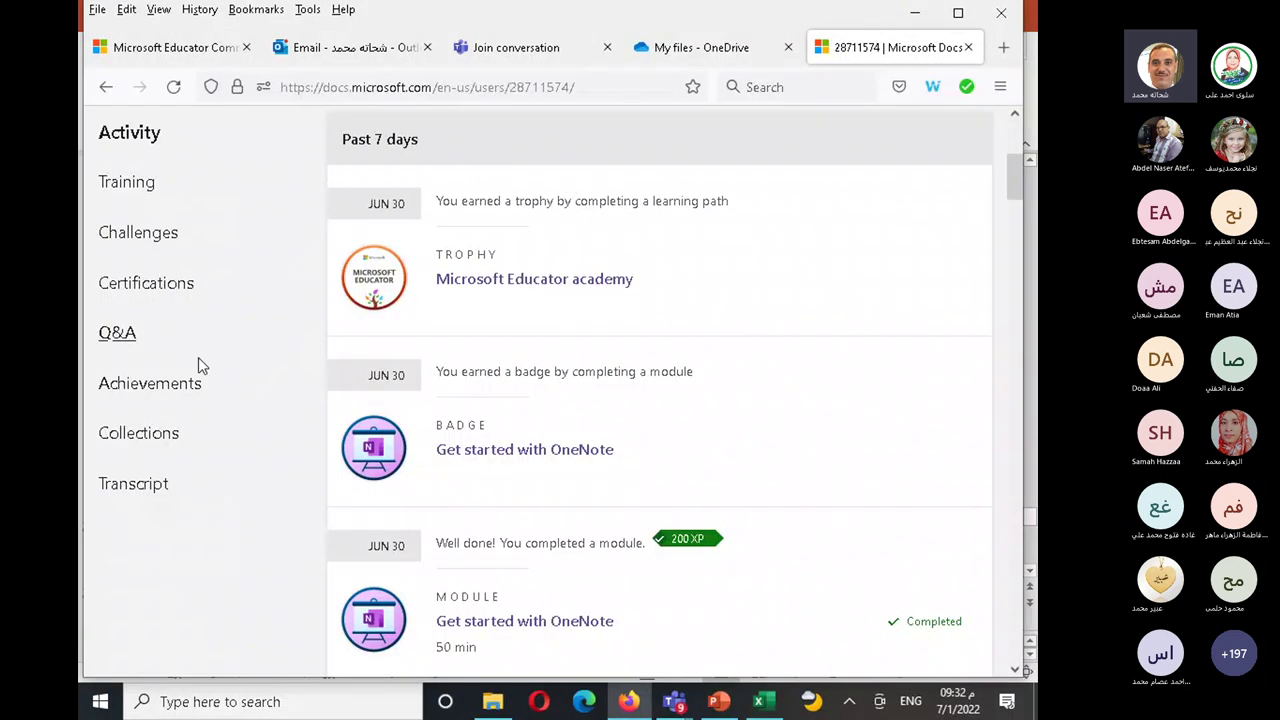
{"action": "scroll", "coordinate": [260, 349], "scroll_direction": "up", "scroll_amount": 1}
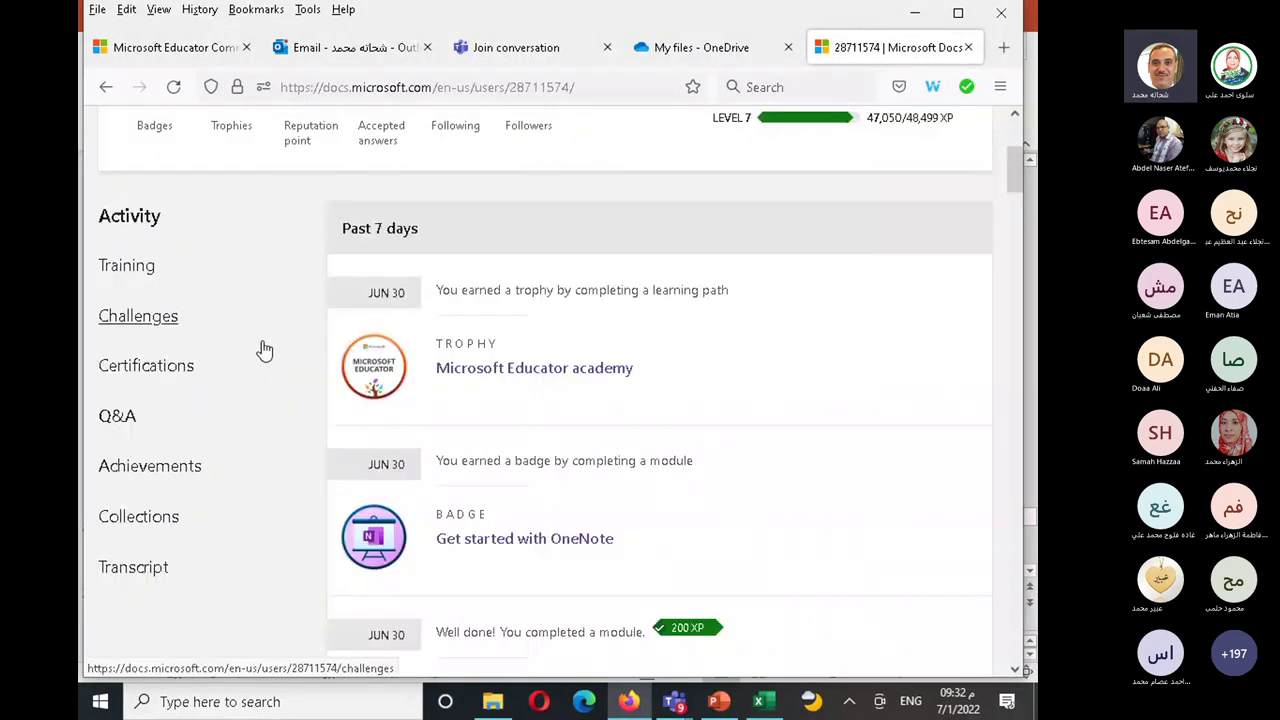
{"action": "scroll", "coordinate": [265, 350], "scroll_direction": "down", "scroll_amount": 1}
{"action": "scroll", "coordinate": [265, 350], "scroll_direction": "down", "scroll_amount": 1}
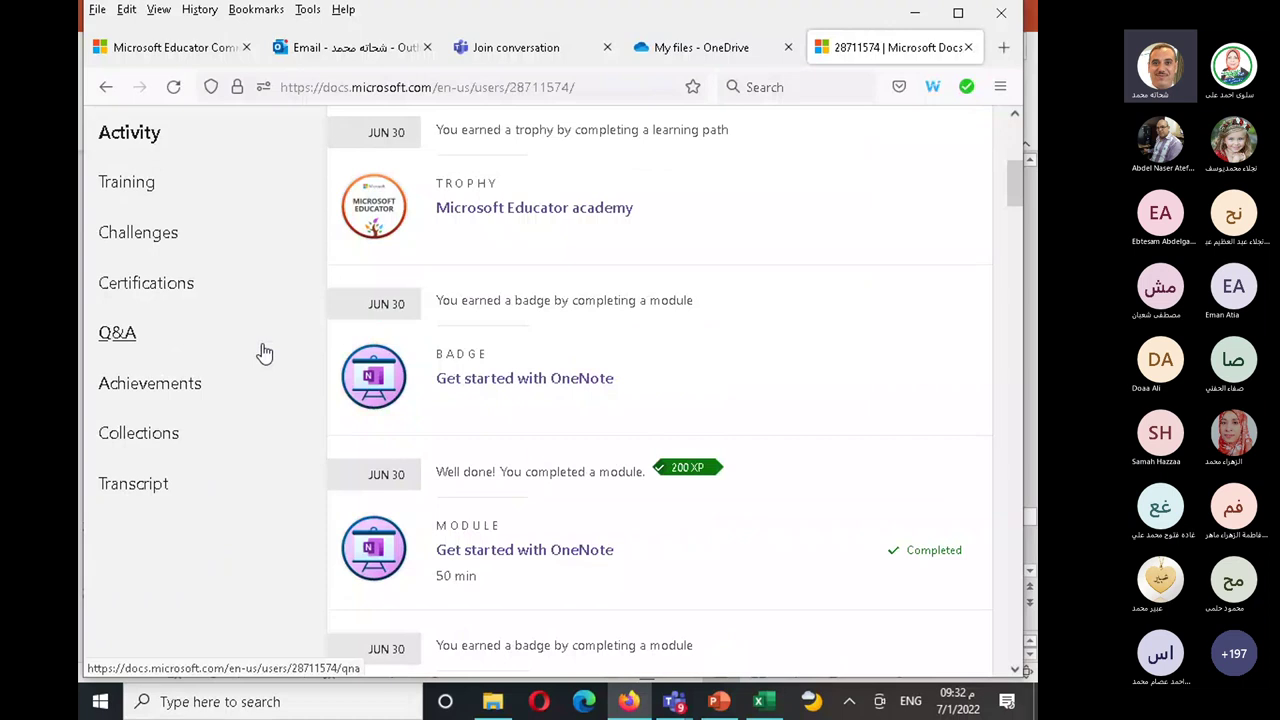
{"action": "scroll", "coordinate": [190, 410], "scroll_direction": "down", "scroll_amount": 2}
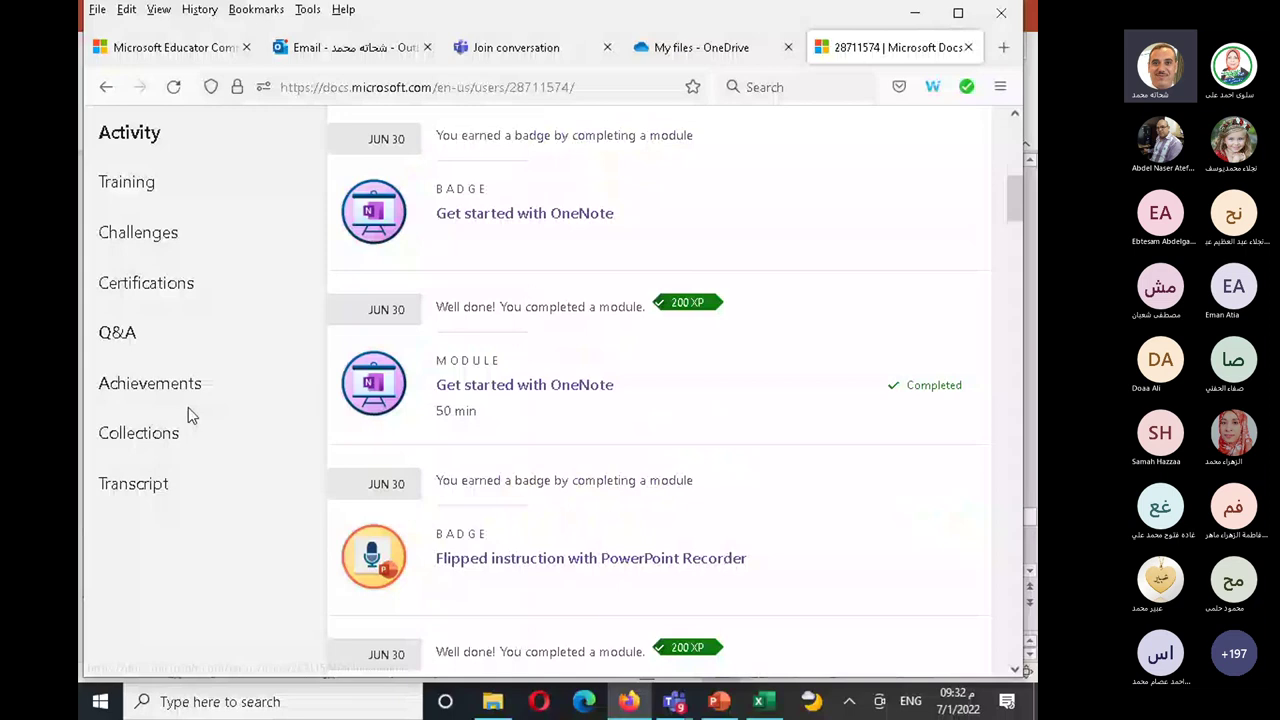
- Open the code redemption form under the profile's Achievements and look up the code on the Mie academy slide in PowerPoint
{"action": "left_click", "coordinate": [188, 407]}
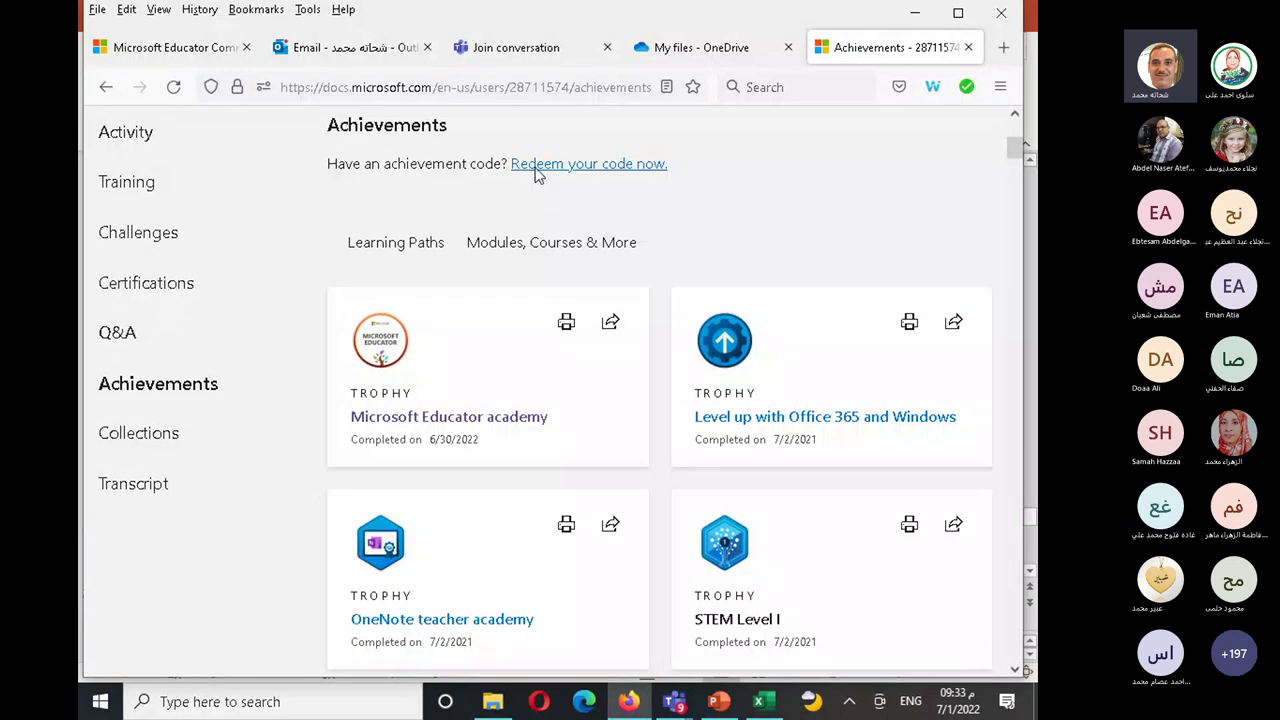
{"action": "left_click", "coordinate": [535, 170]}
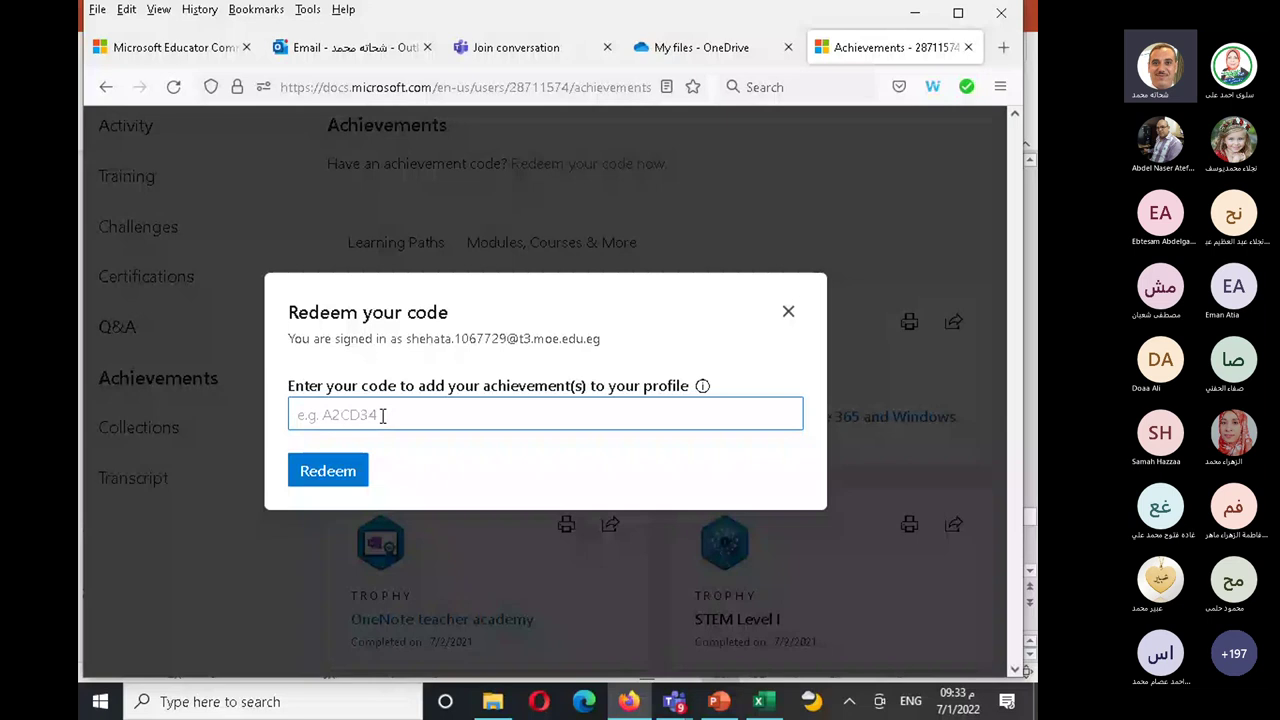
{"action": "left_click", "coordinate": [716, 699]}
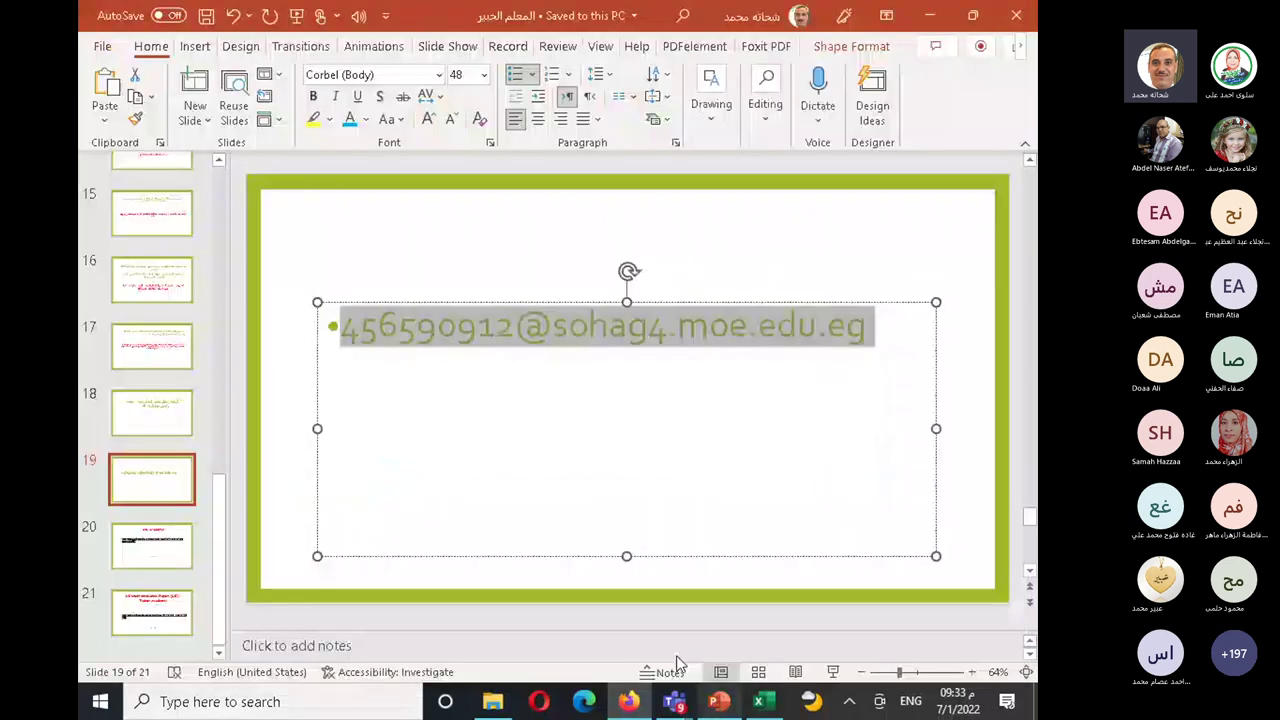
{"action": "left_click", "coordinate": [180, 530]}
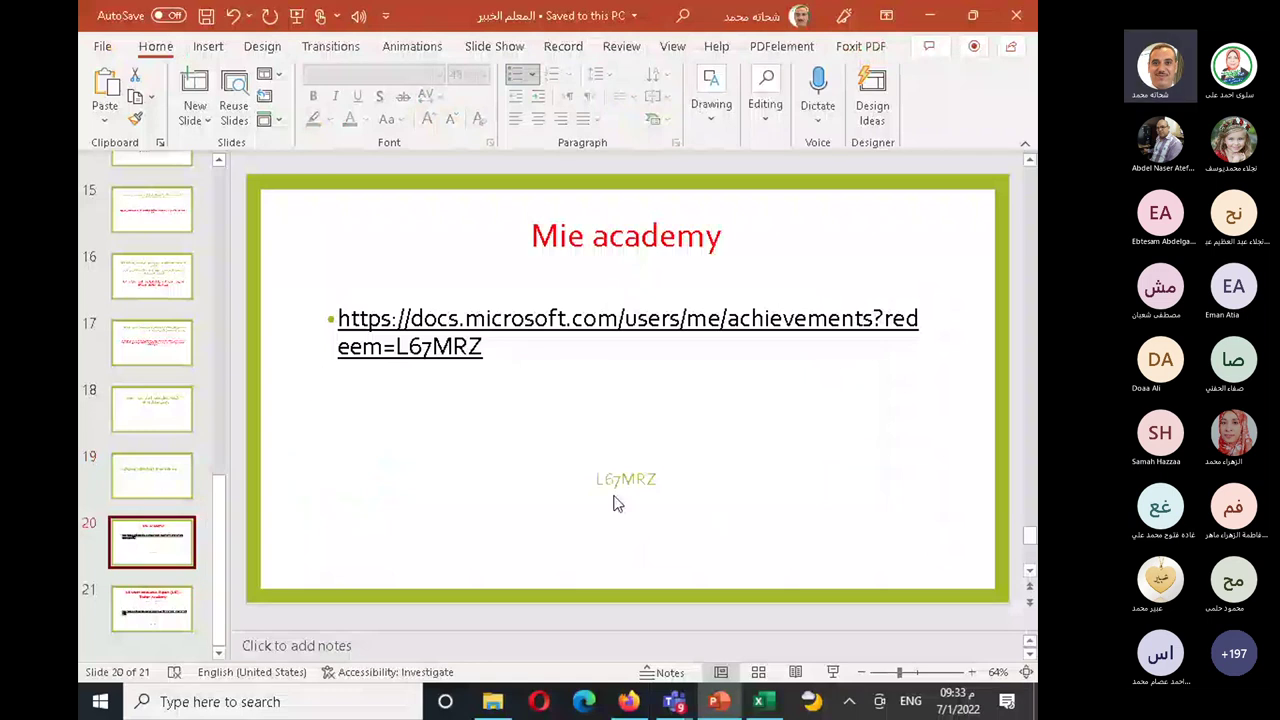
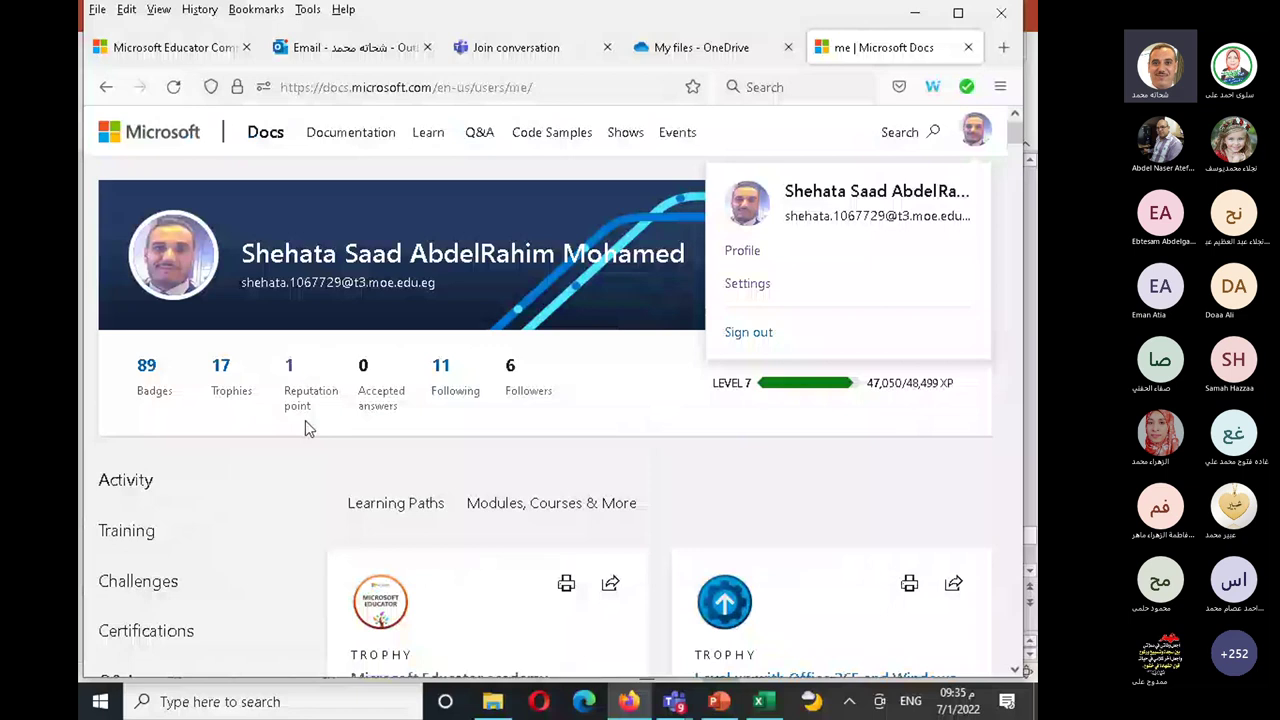
- Open the Transcript section of the profile
{"action": "scroll", "coordinate": [282, 463], "scroll_direction": "down", "scroll_amount": 2}
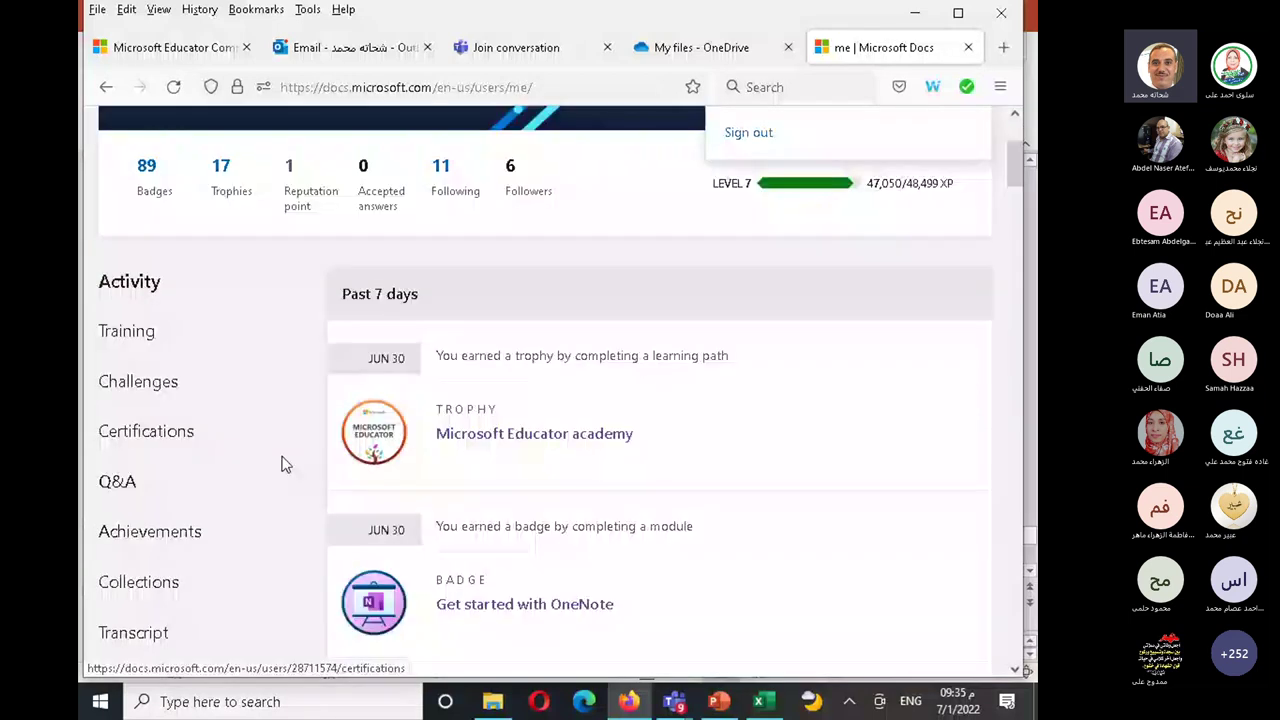
{"action": "scroll", "coordinate": [250, 465], "scroll_direction": "down", "scroll_amount": 2}
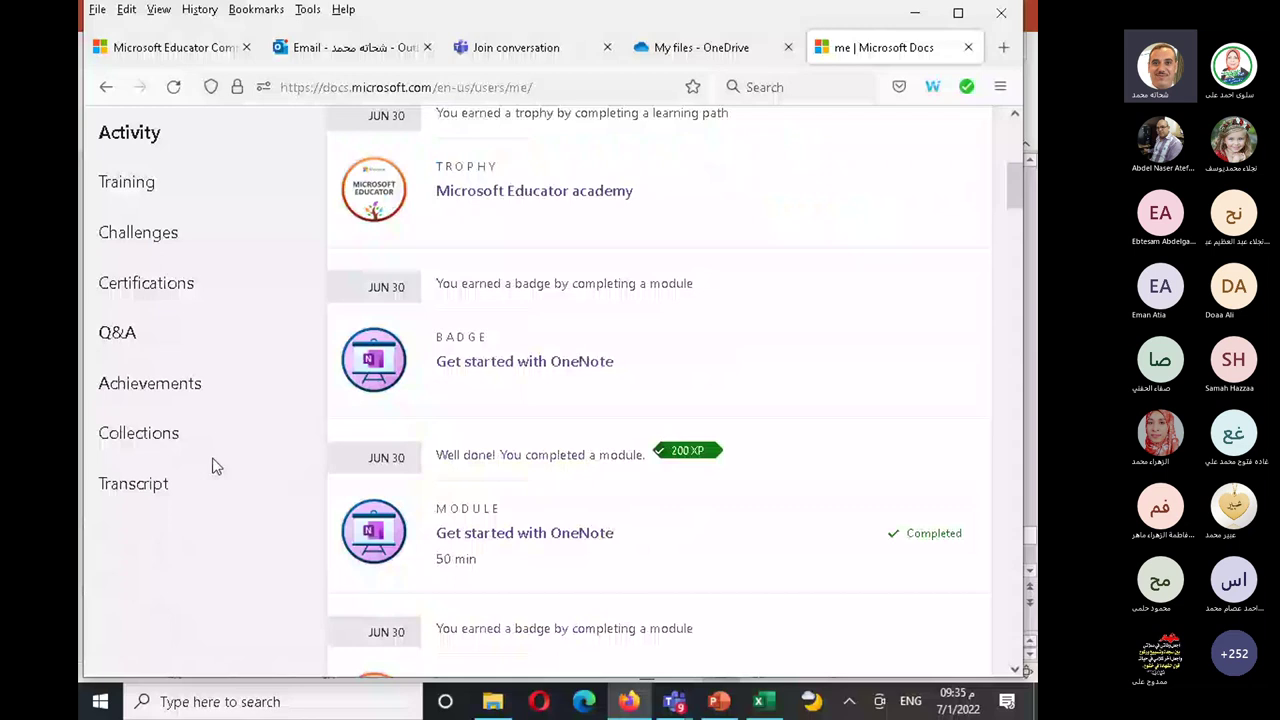
{"action": "left_click", "coordinate": [133, 484]}
- Examine the transcript's number and duration of completed modules and the columns of its Modules completed table
{"action": "scroll", "coordinate": [604, 501], "scroll_direction": "down", "scroll_amount": 1}
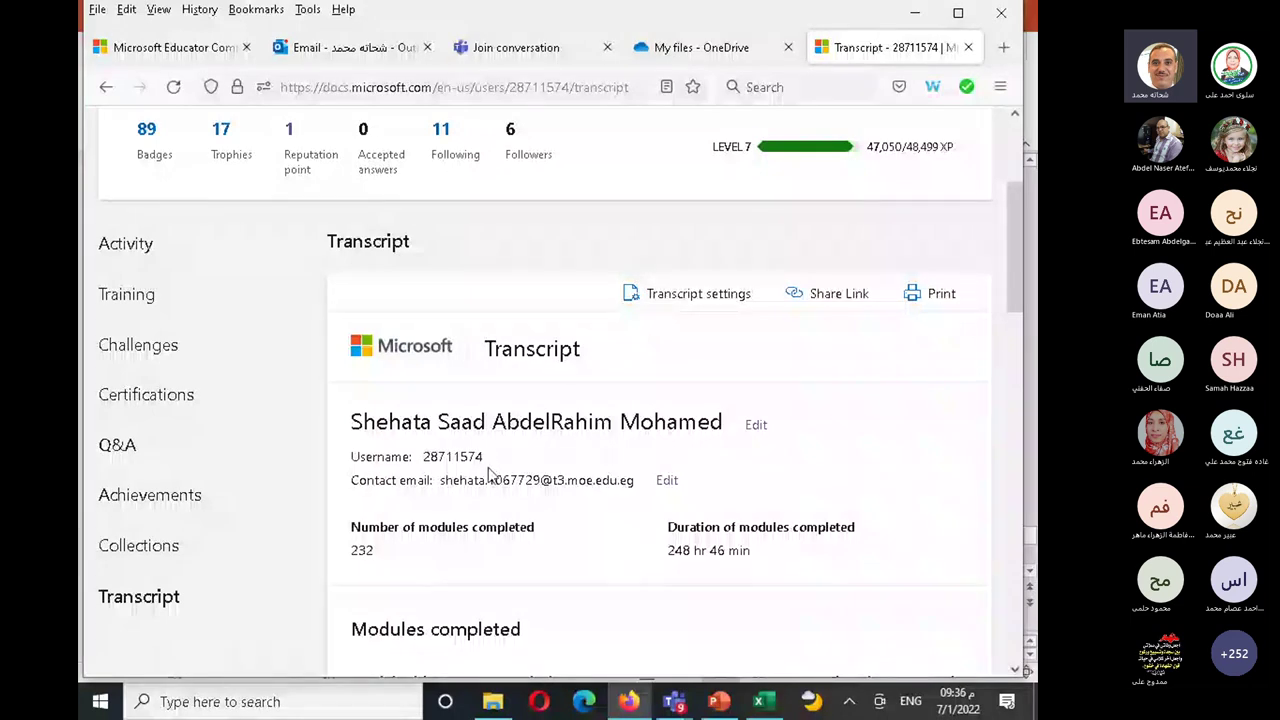
{"action": "scroll", "coordinate": [490, 475], "scroll_direction": "down", "scroll_amount": 2}
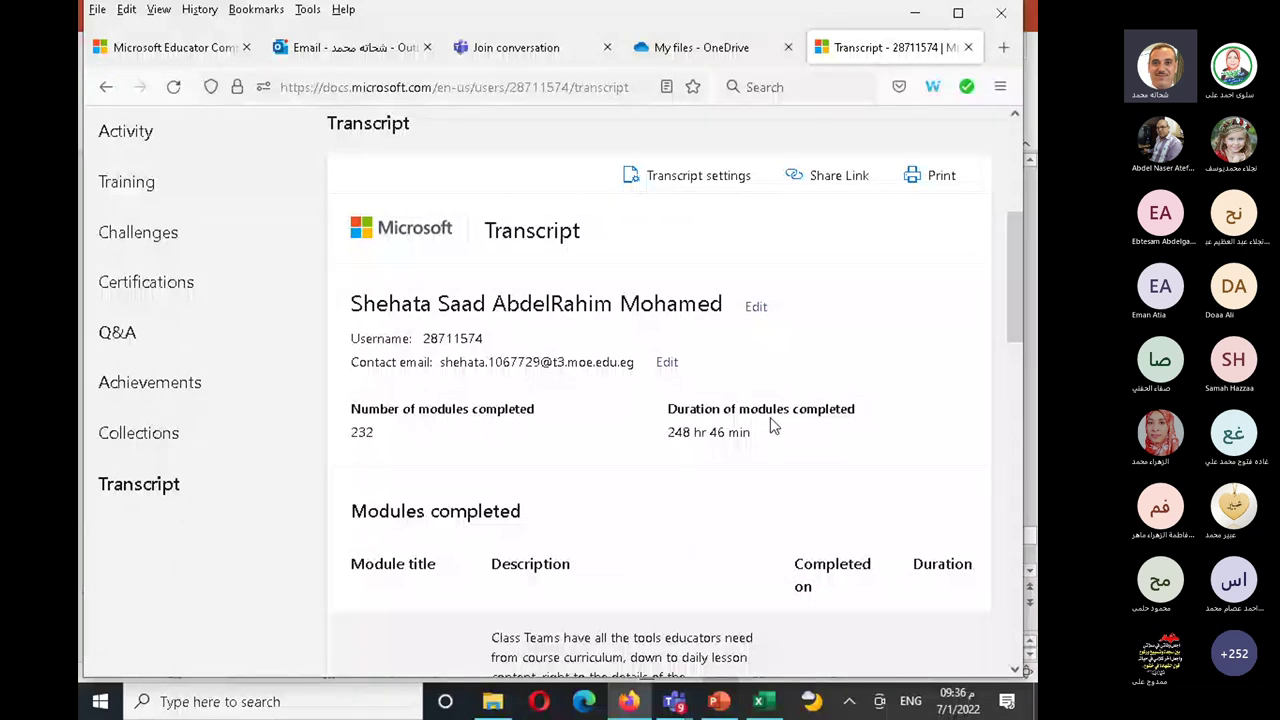
{"action": "scroll", "coordinate": [770, 425], "scroll_direction": "down", "scroll_amount": 1}
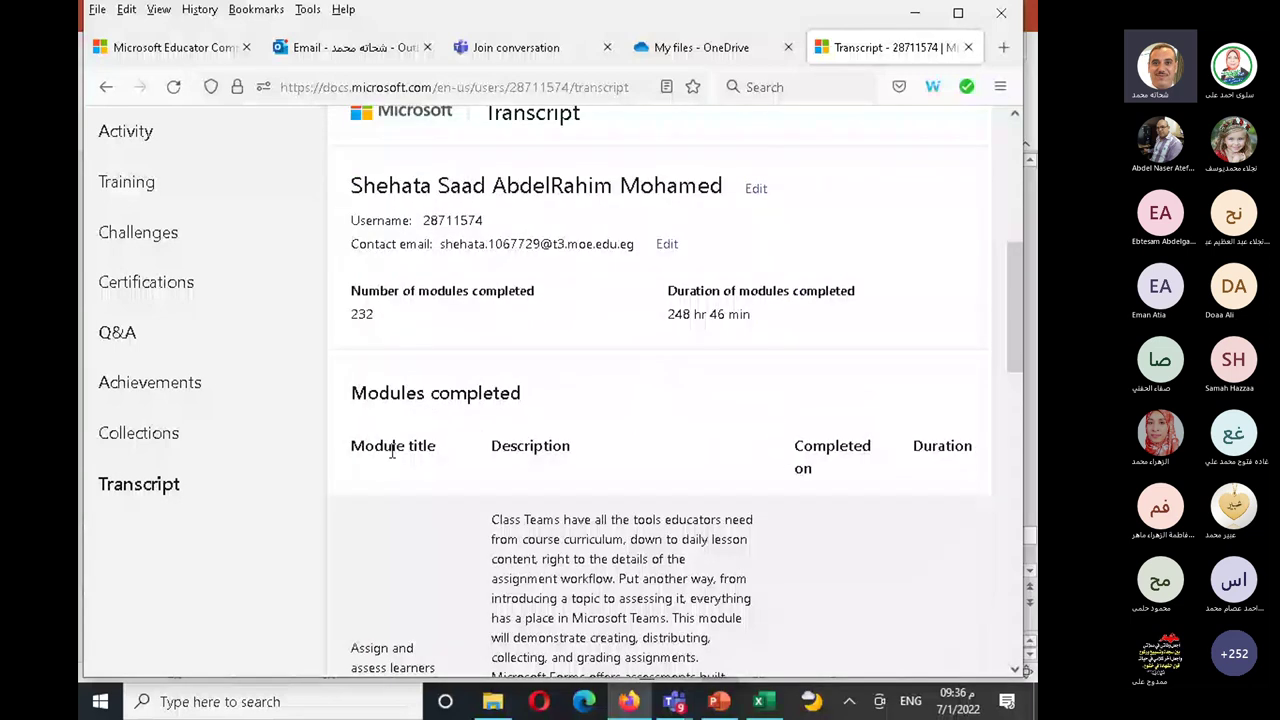
{"action": "scroll", "coordinate": [392, 452], "scroll_direction": "down", "scroll_amount": 1}
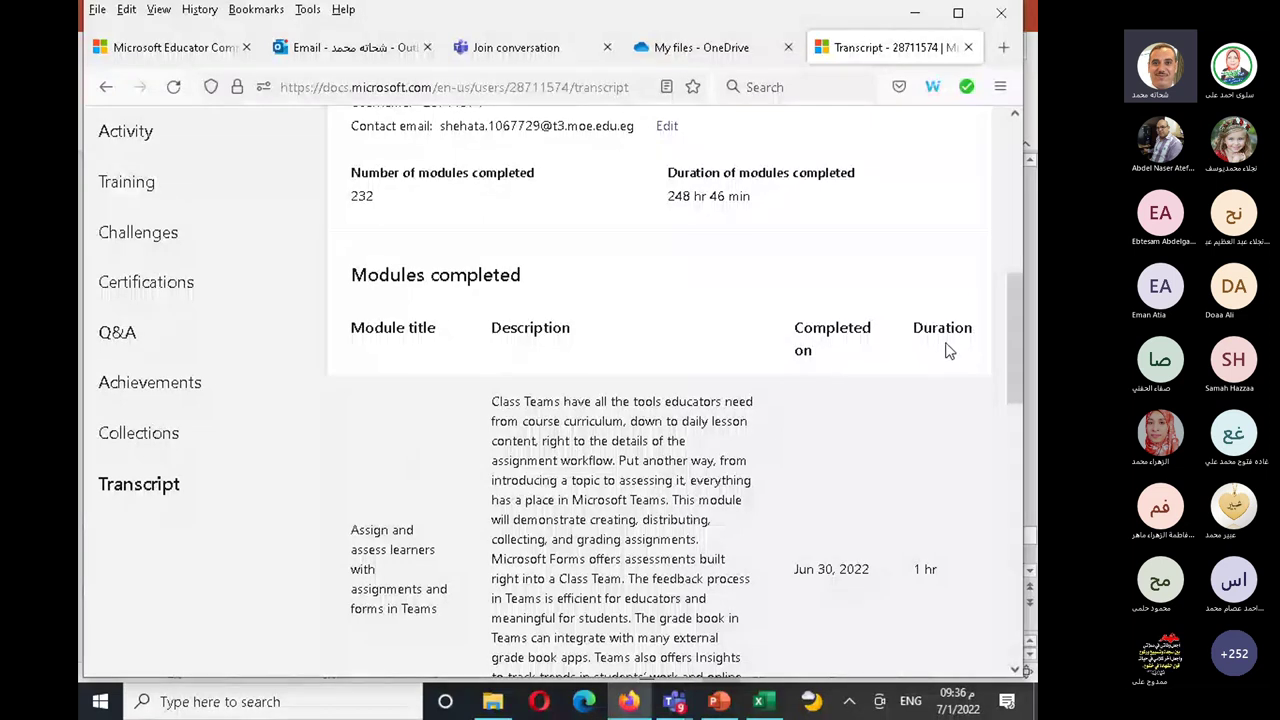
{"action": "scroll", "coordinate": [948, 353], "scroll_direction": "down", "scroll_amount": 1}
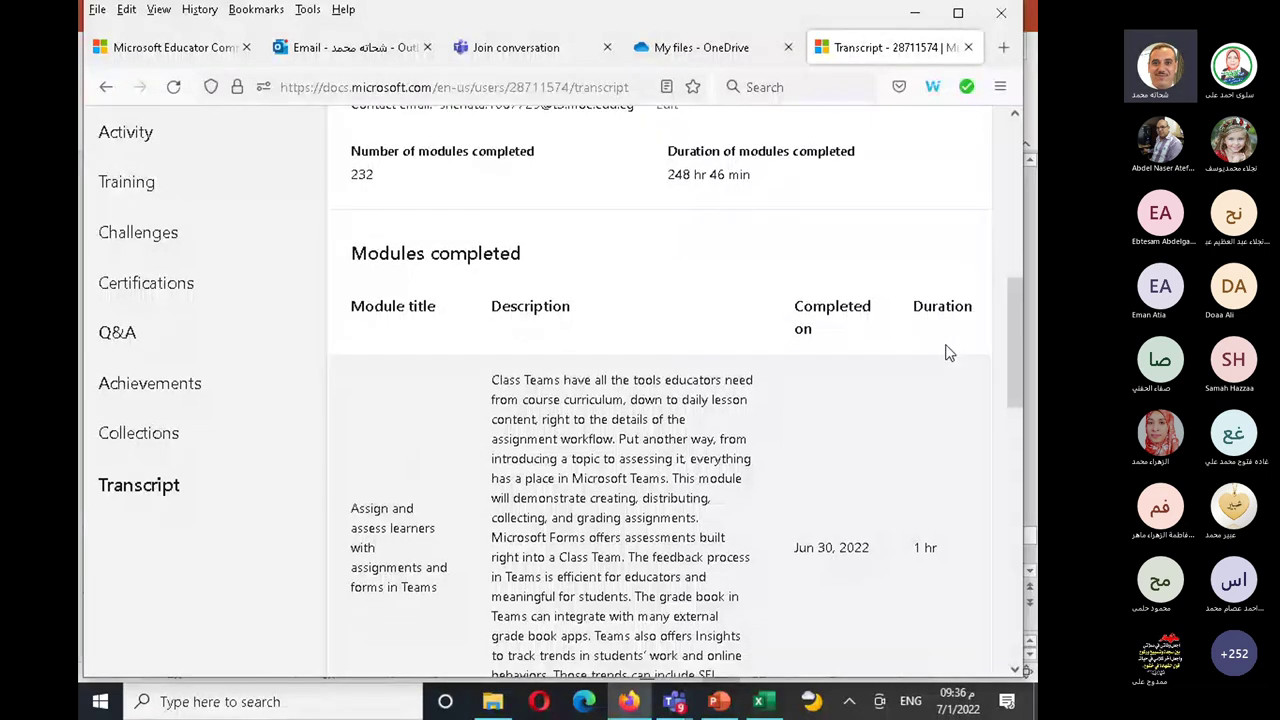
{"action": "scroll", "coordinate": [948, 353], "scroll_direction": "up", "scroll_amount": 1}
{"action": "scroll", "coordinate": [948, 353], "scroll_direction": "up", "scroll_amount": 1}
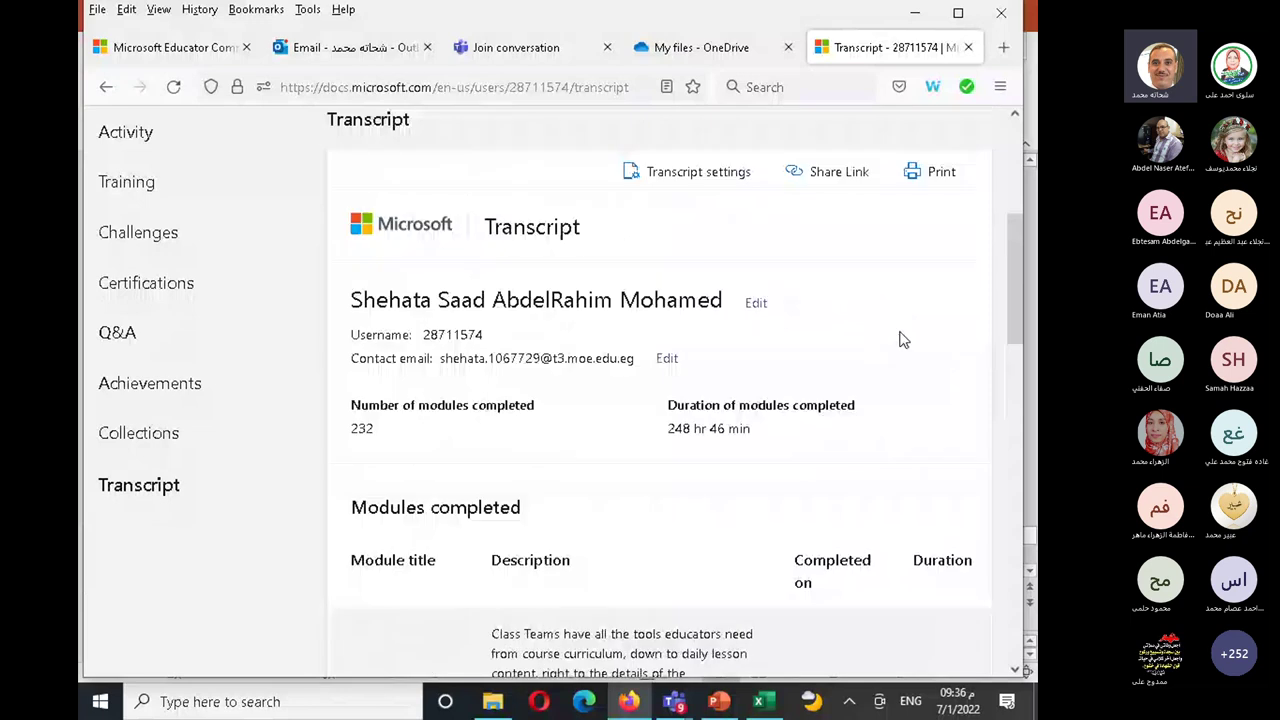
- Print the transcript with Microsoft Print to PDF and name the output file المعلم الخبير ٢٠٢٢
{"action": "scroll", "coordinate": [903, 340], "scroll_direction": "up", "scroll_amount": 1}
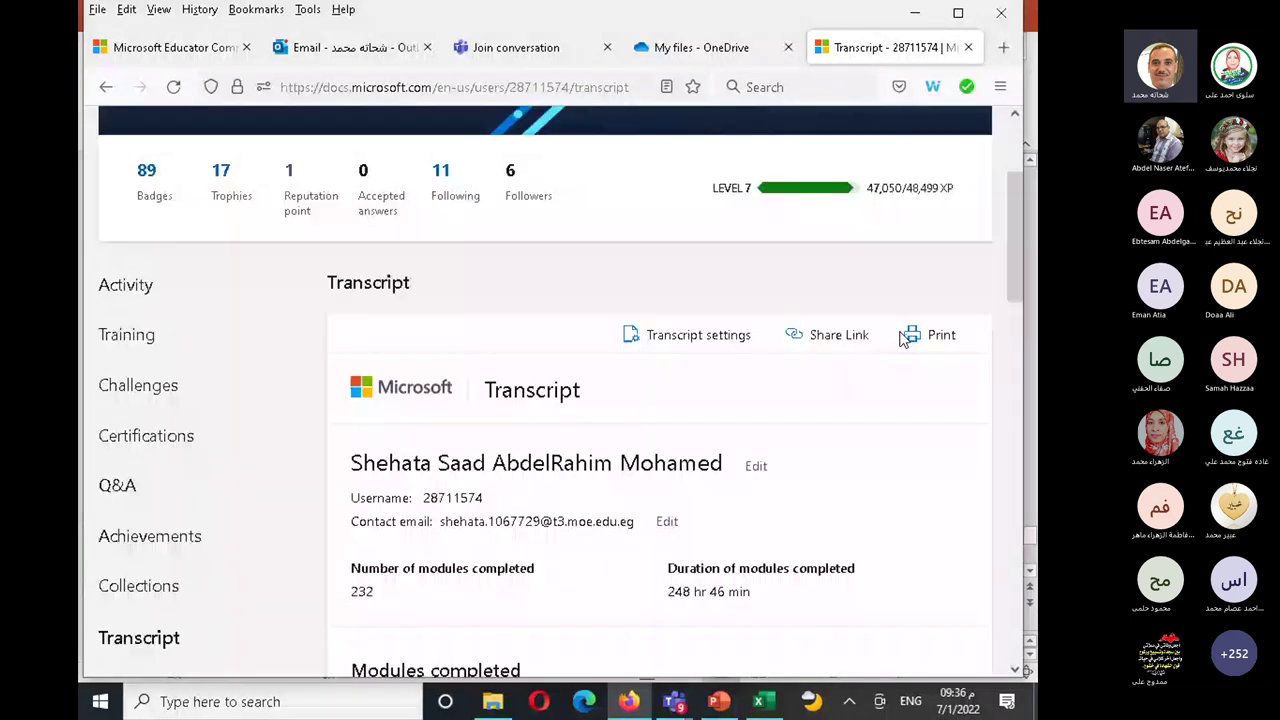
{"action": "scroll", "coordinate": [903, 340], "scroll_direction": "up", "scroll_amount": 1}
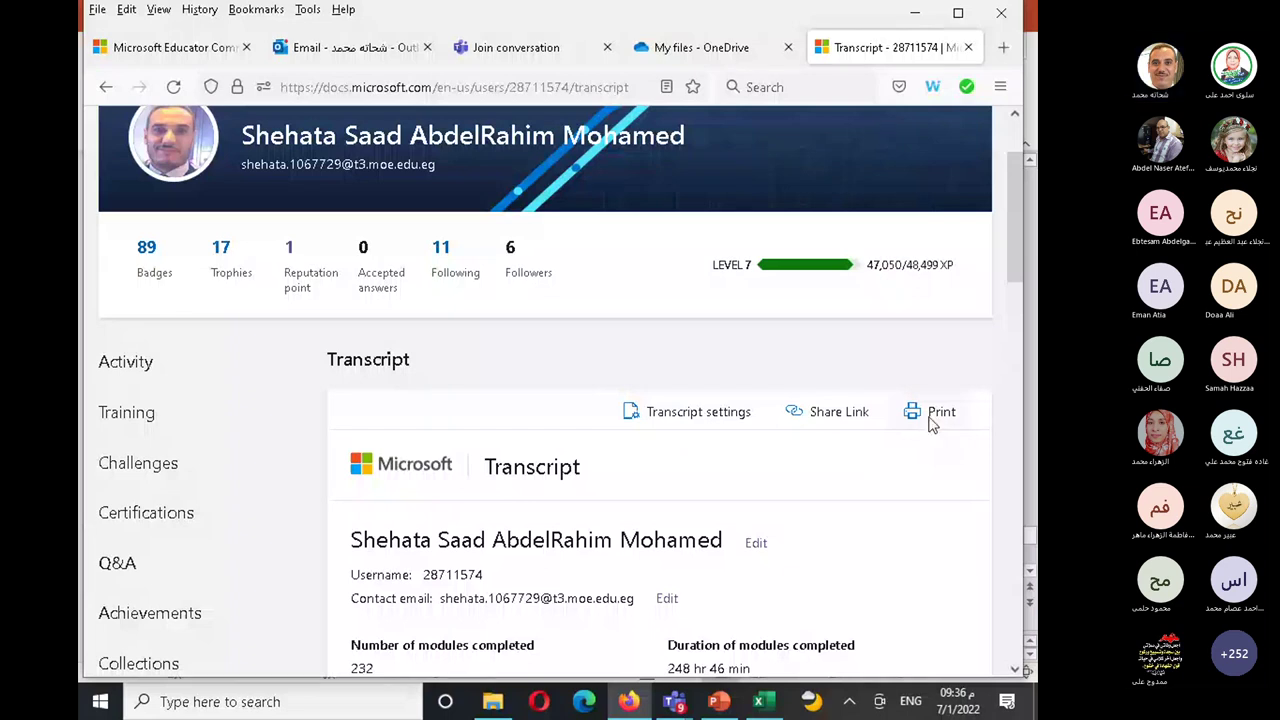
{"action": "left_click", "coordinate": [922, 422]}
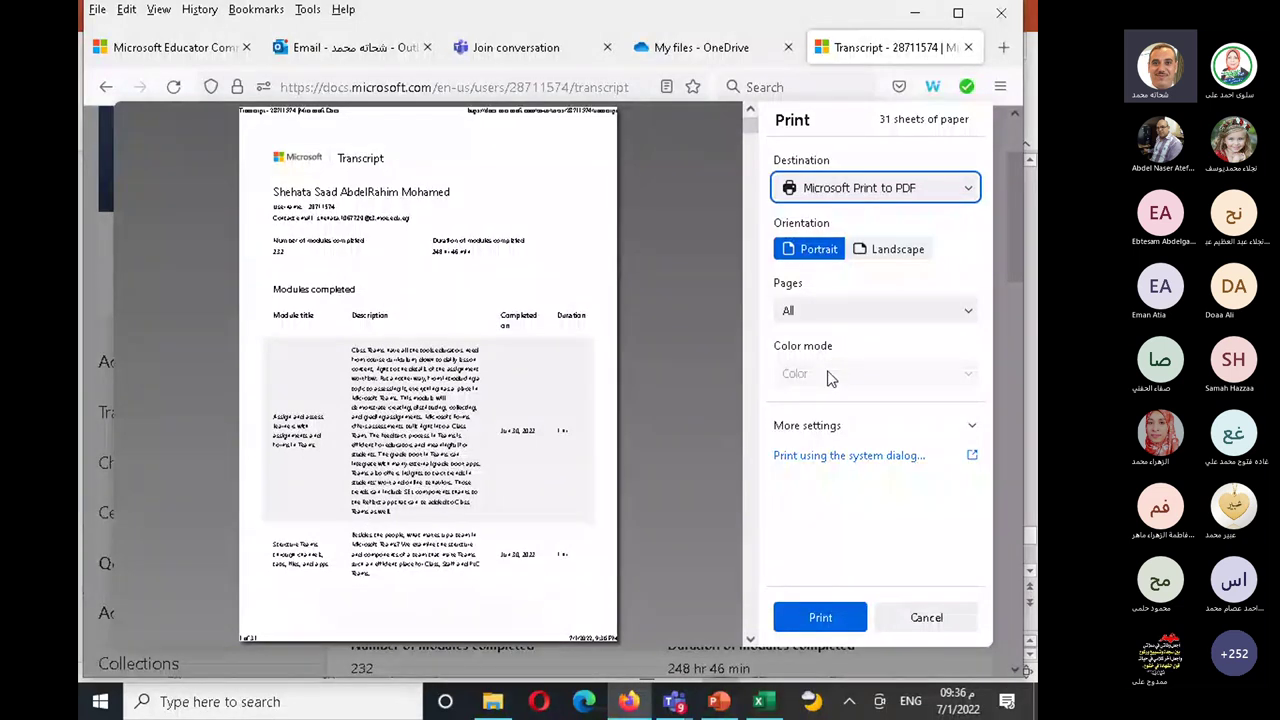
{"action": "left_click", "coordinate": [824, 620]}
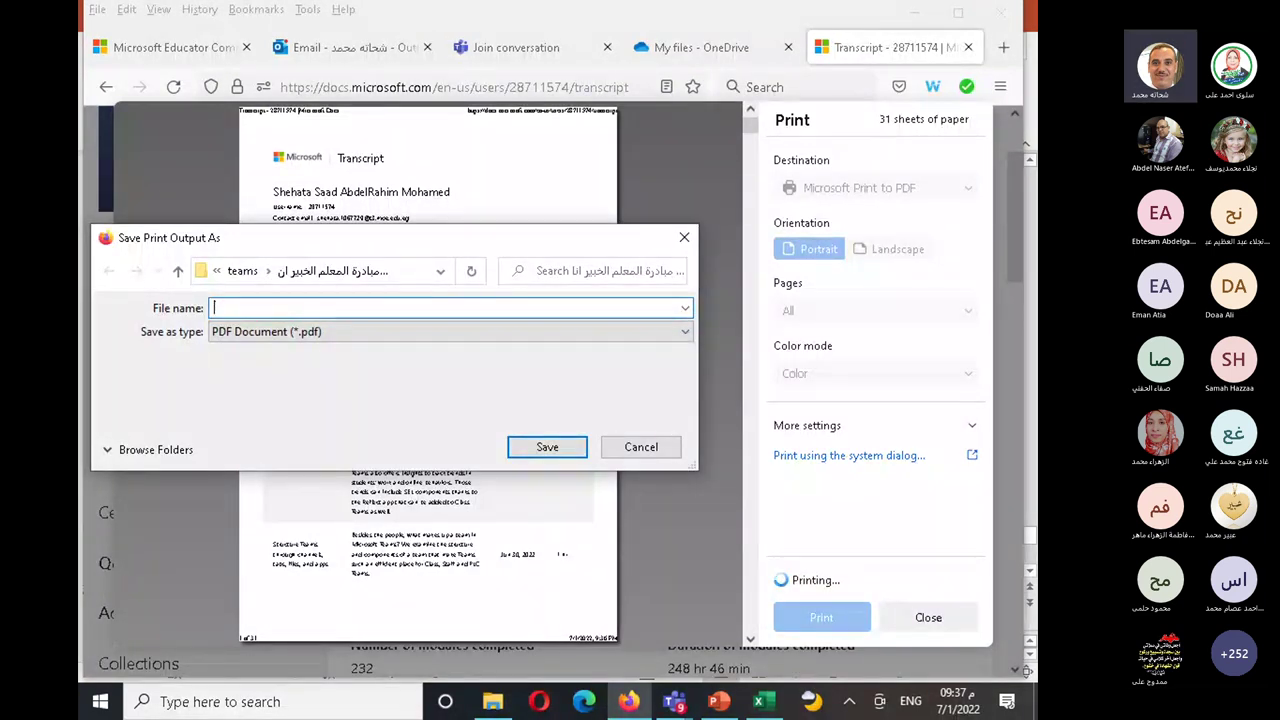
{"action": "key", "text": "alt+shift"}
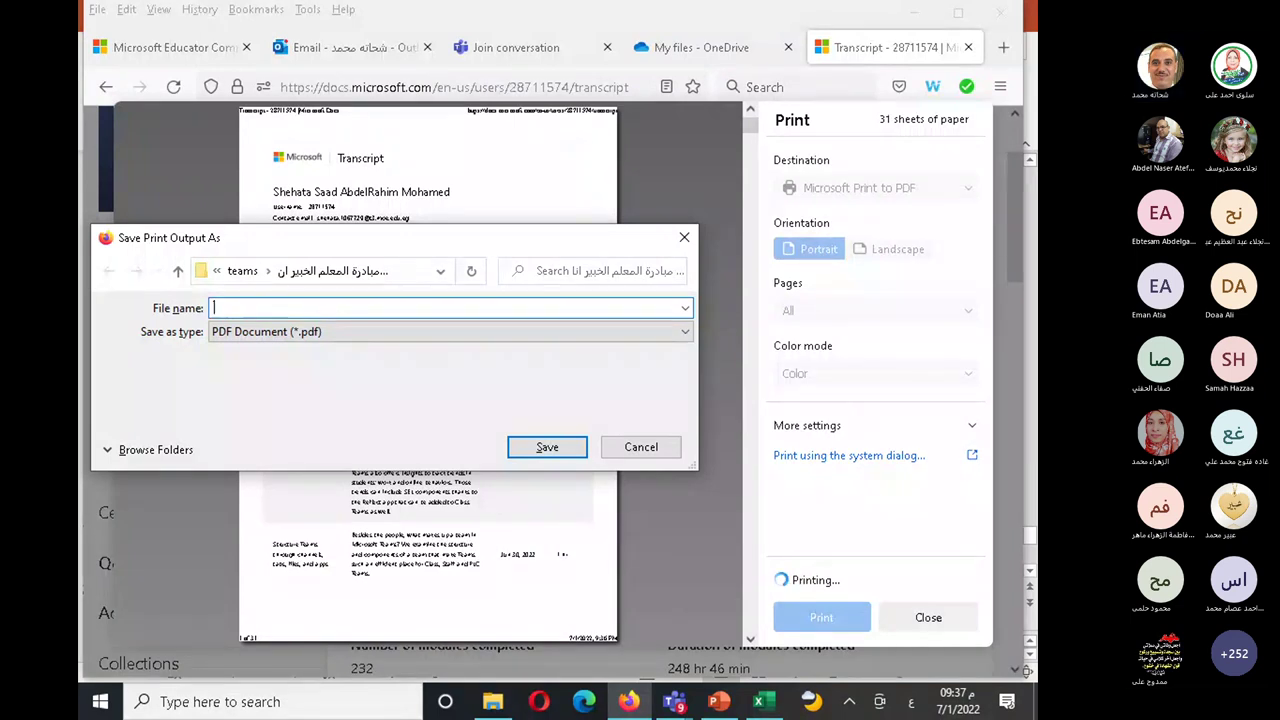
{"action": "type", "text": "المعلم الخ"}
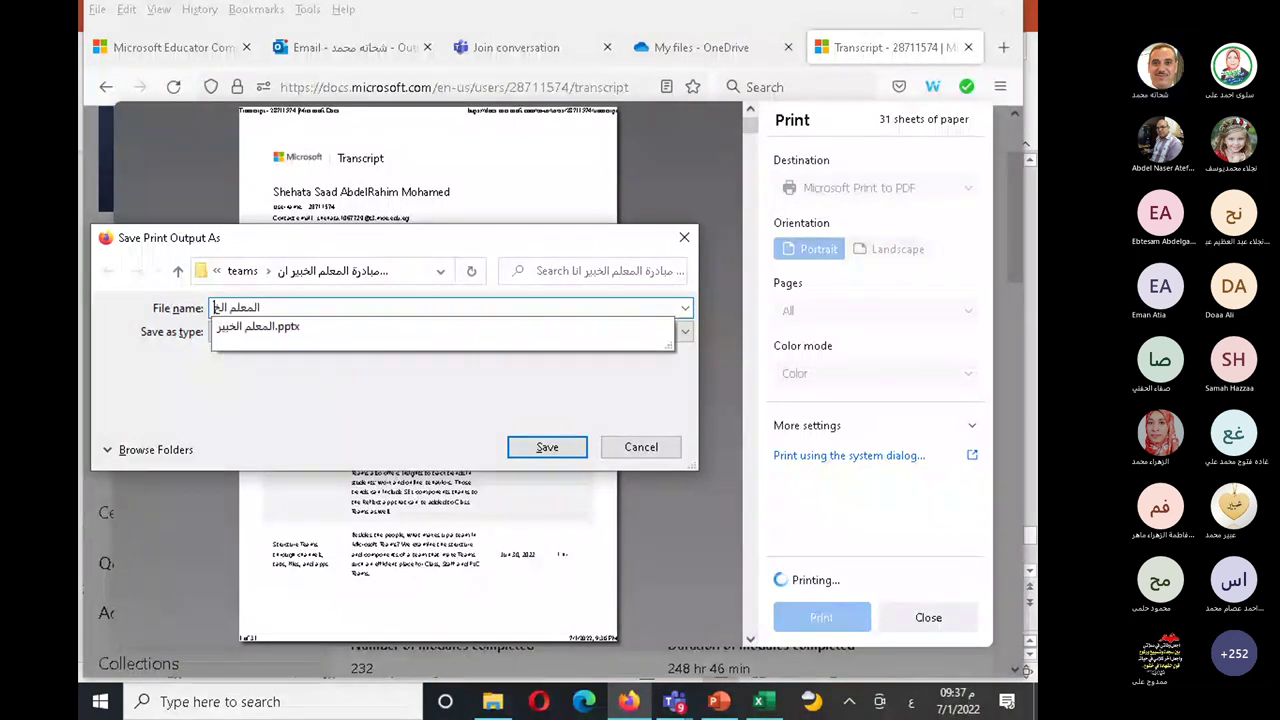
{"action": "type", "text": "بيرا"}
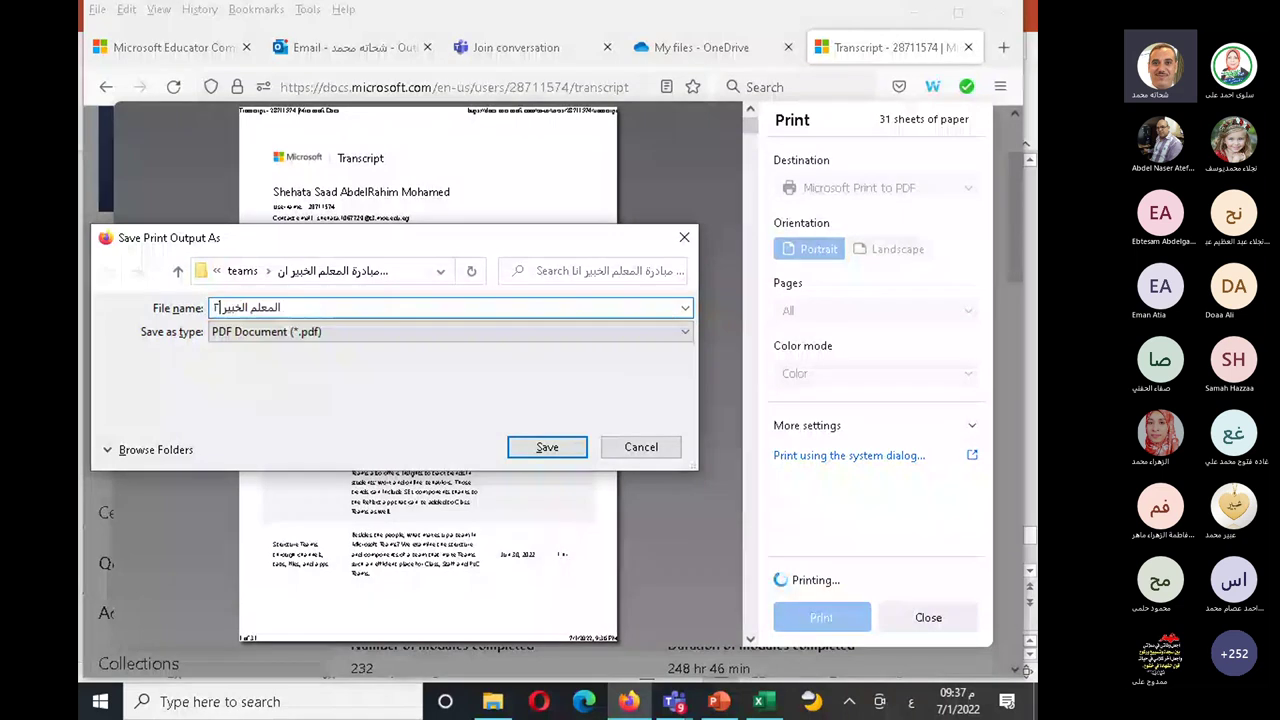
{"action": "type", "text": "٠٢٢"}
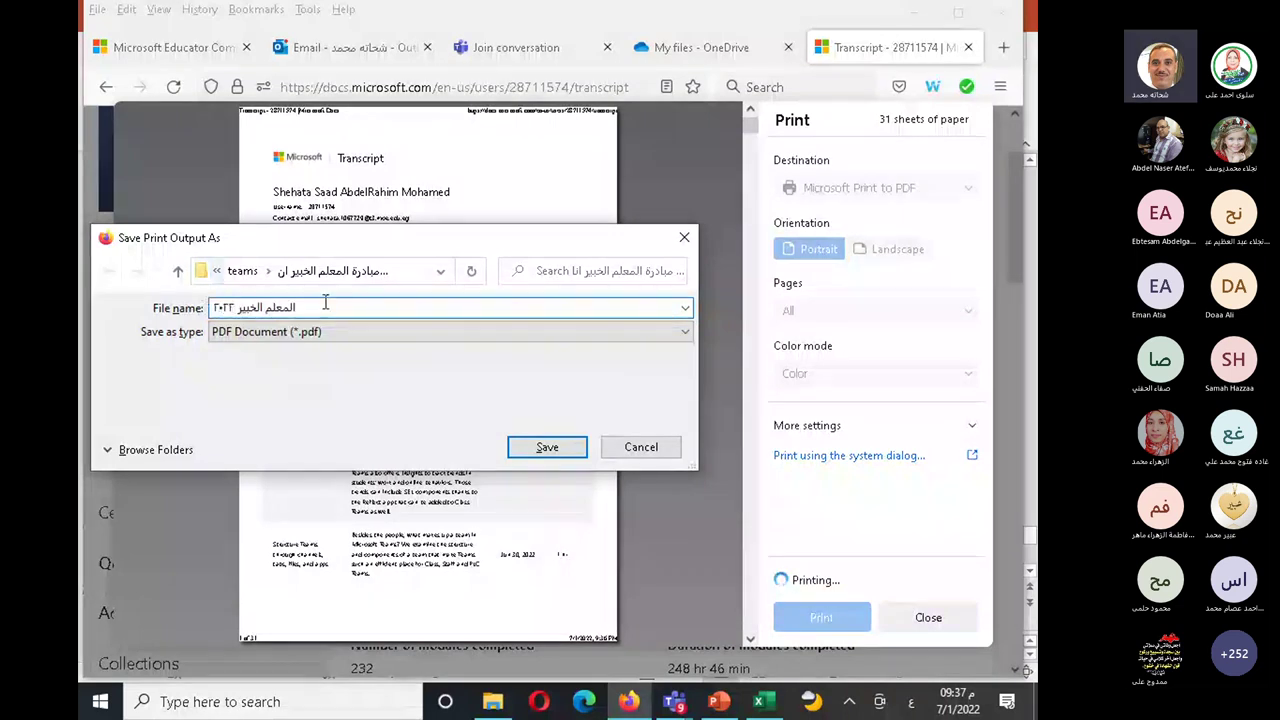
{"action": "left_click", "coordinate": [440, 271]}
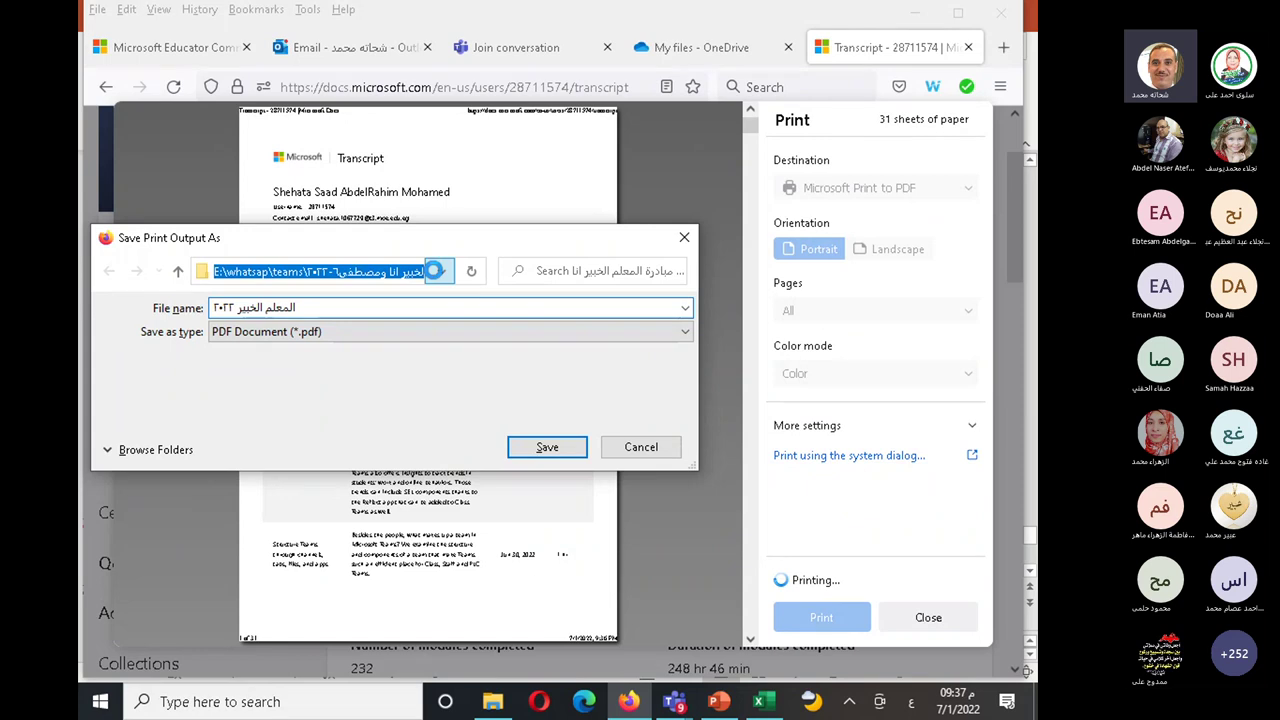
{"action": "left_click", "coordinate": [437, 272]}
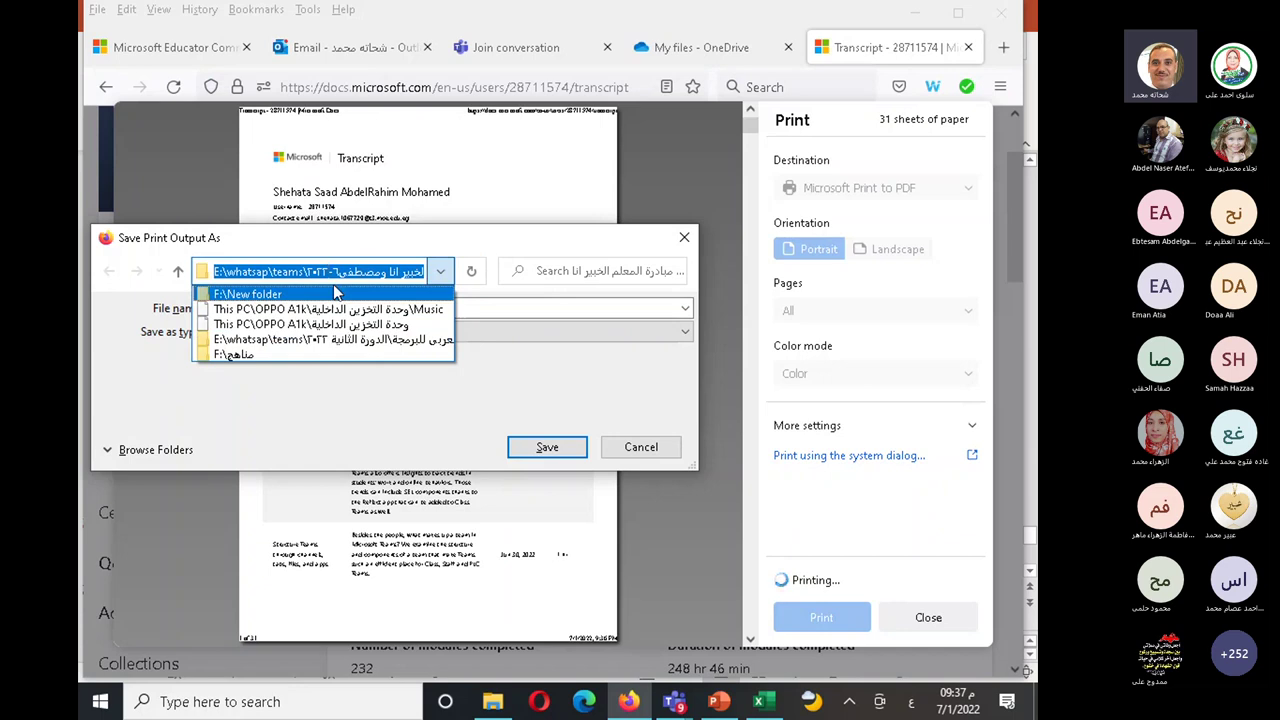
{"action": "left_click", "coordinate": [378, 258]}
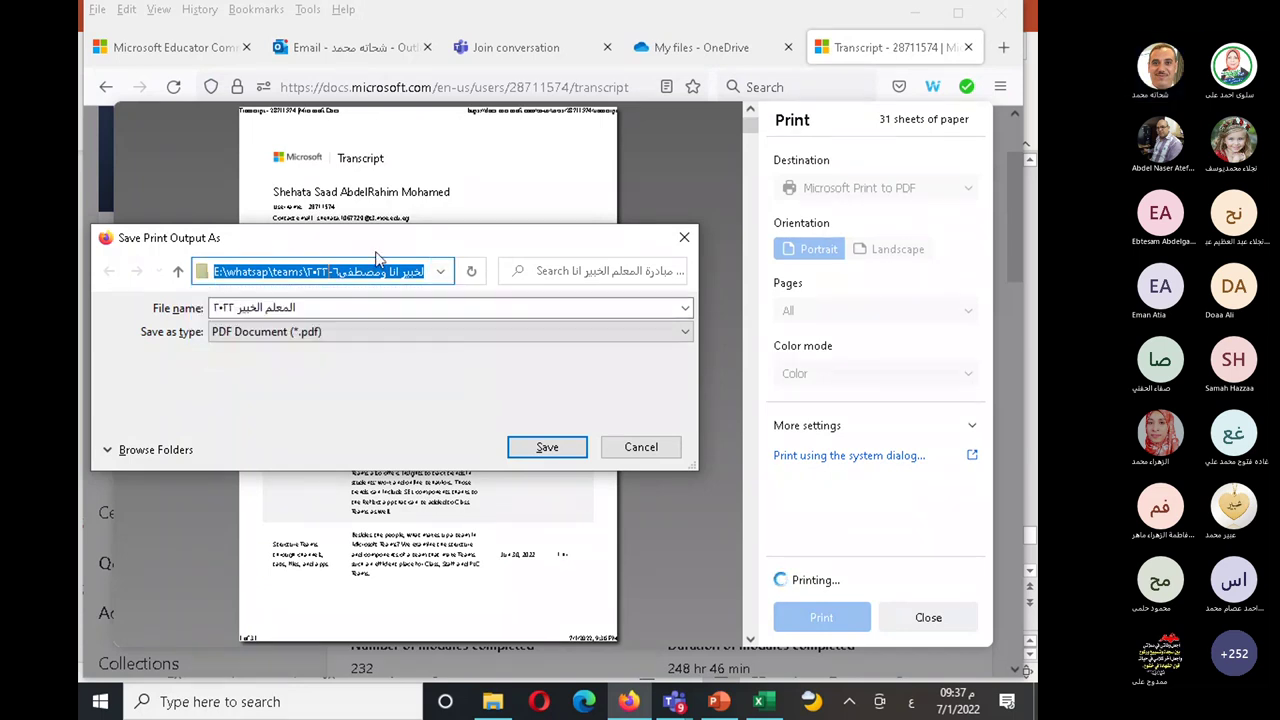
{"action": "left_click", "coordinate": [371, 306]}
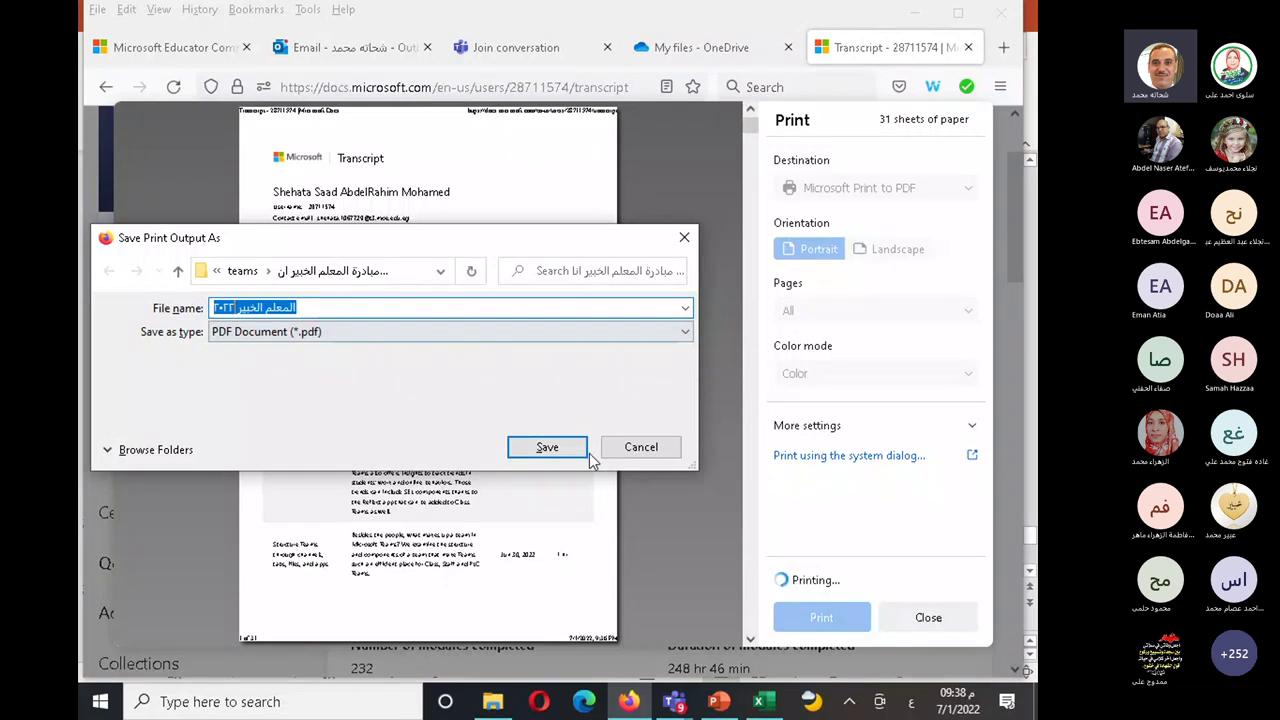
- Save the transcript PDF in the current folder and close the print preview
{"action": "left_click", "coordinate": [543, 447]}
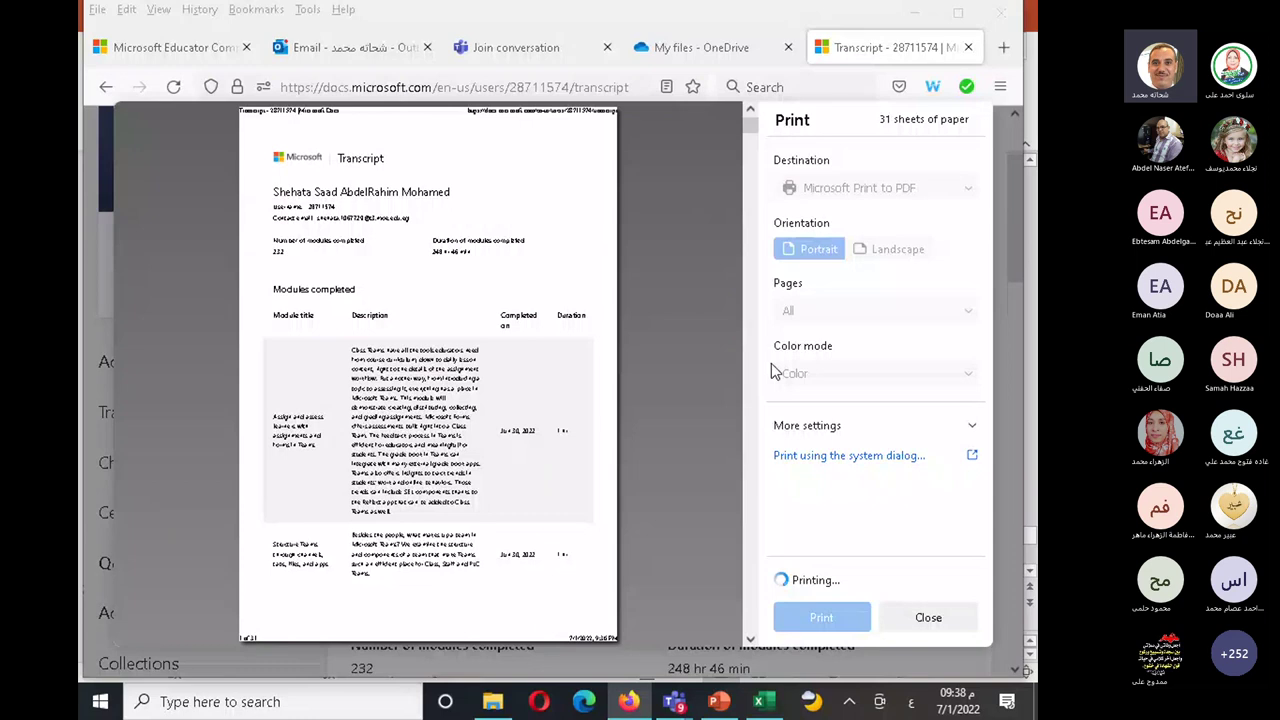
{"action": "left_click", "coordinate": [925, 617]}
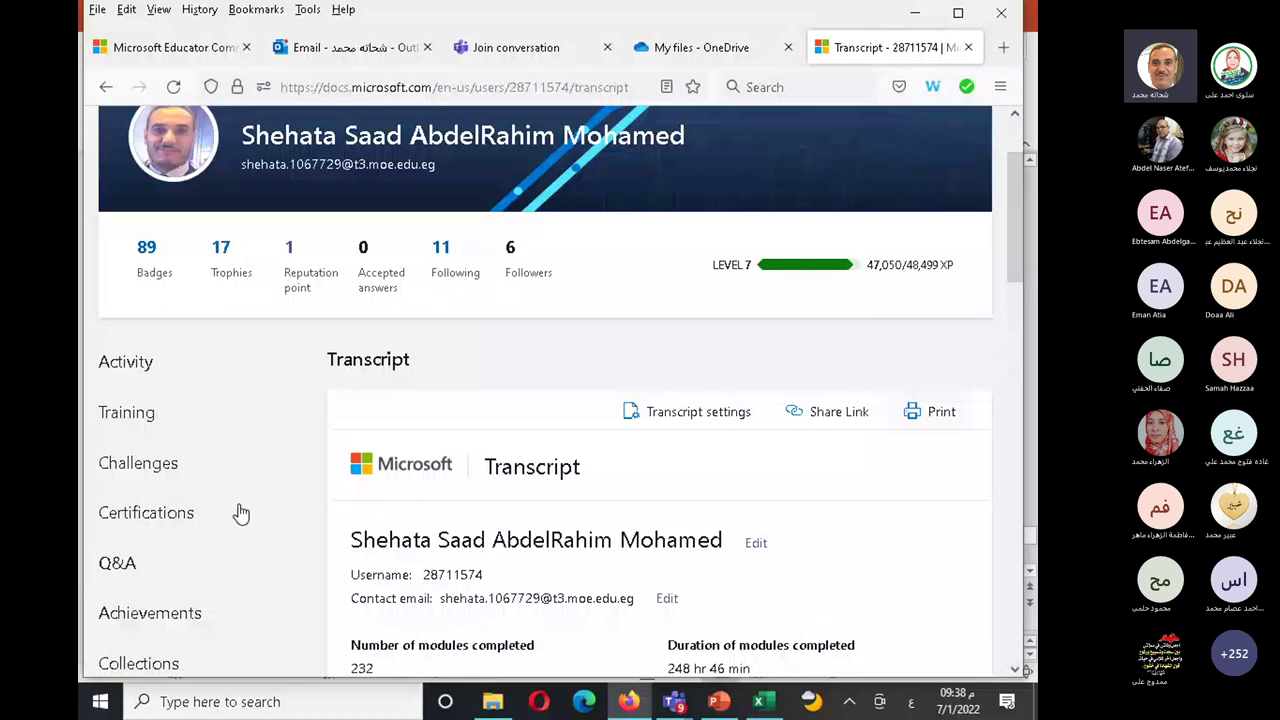
{"action": "scroll", "coordinate": [231, 531], "scroll_direction": "down", "scroll_amount": 3}
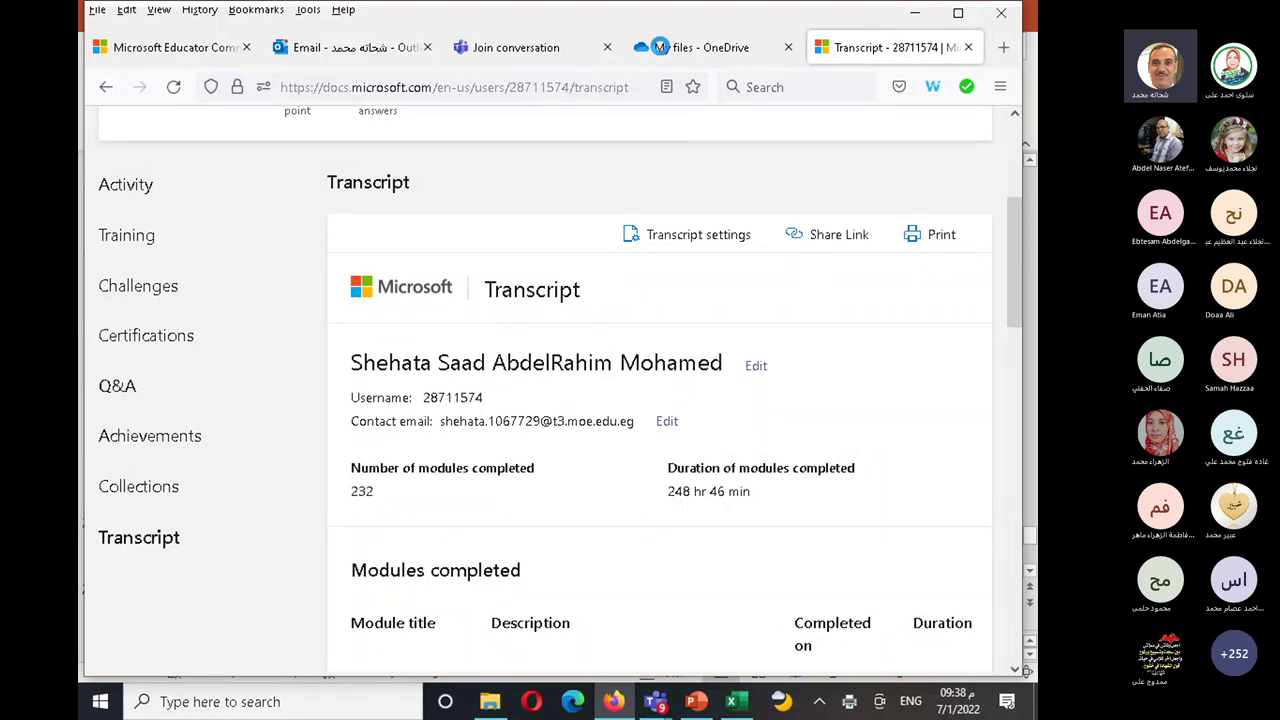
- Switch to OneDrive, create a folder named معلم خبير 2022 in My files, and look for it in the file list
{"action": "left_click", "coordinate": [660, 47]}
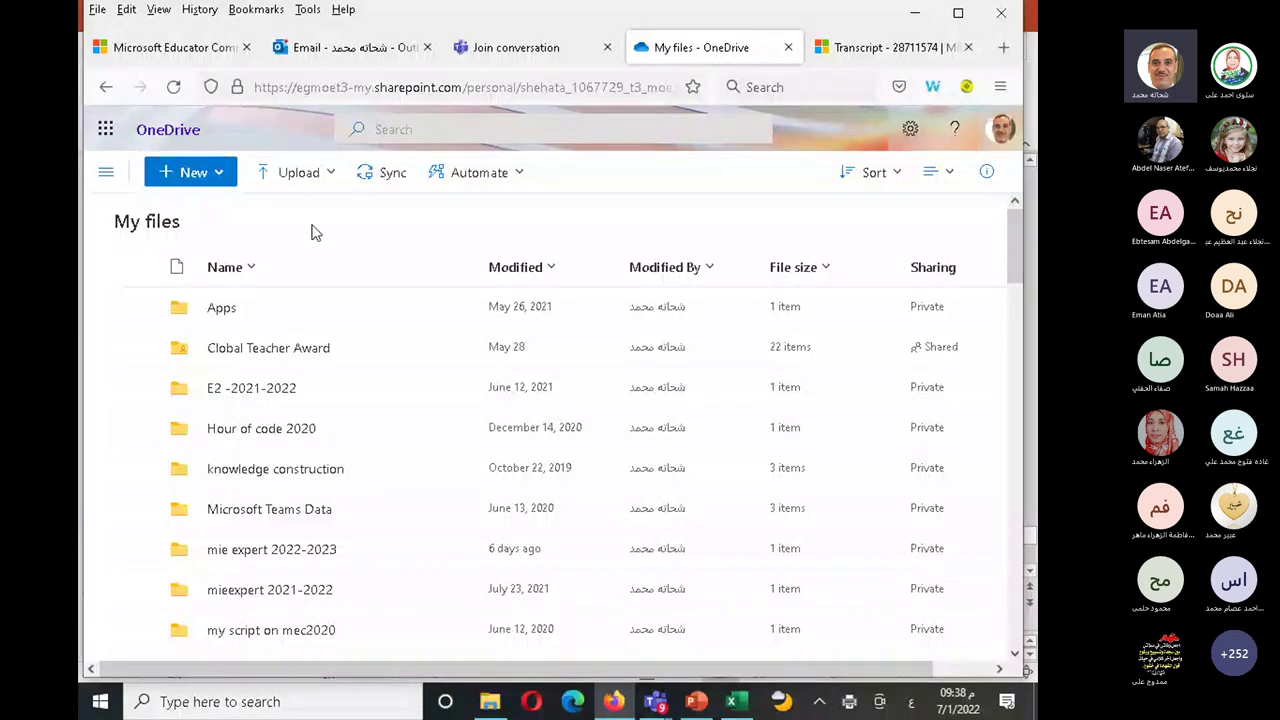
{"action": "left_click", "coordinate": [222, 175]}
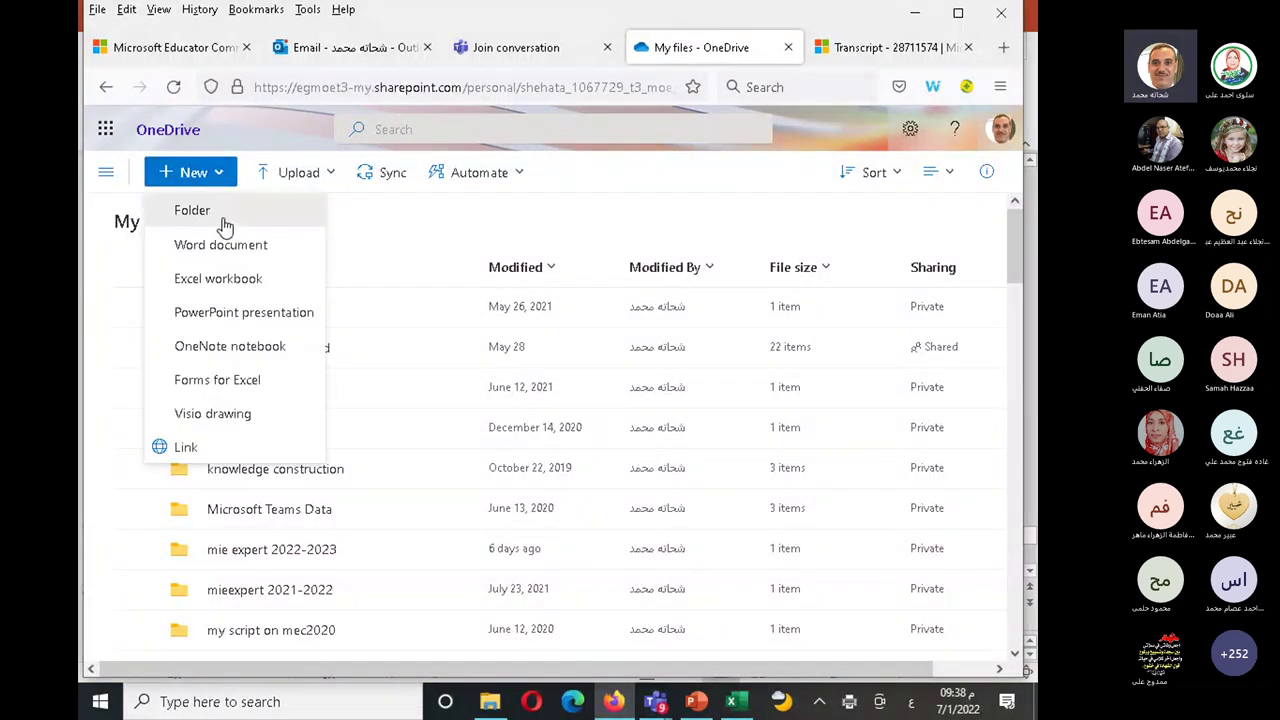
{"action": "left_click", "coordinate": [224, 222]}
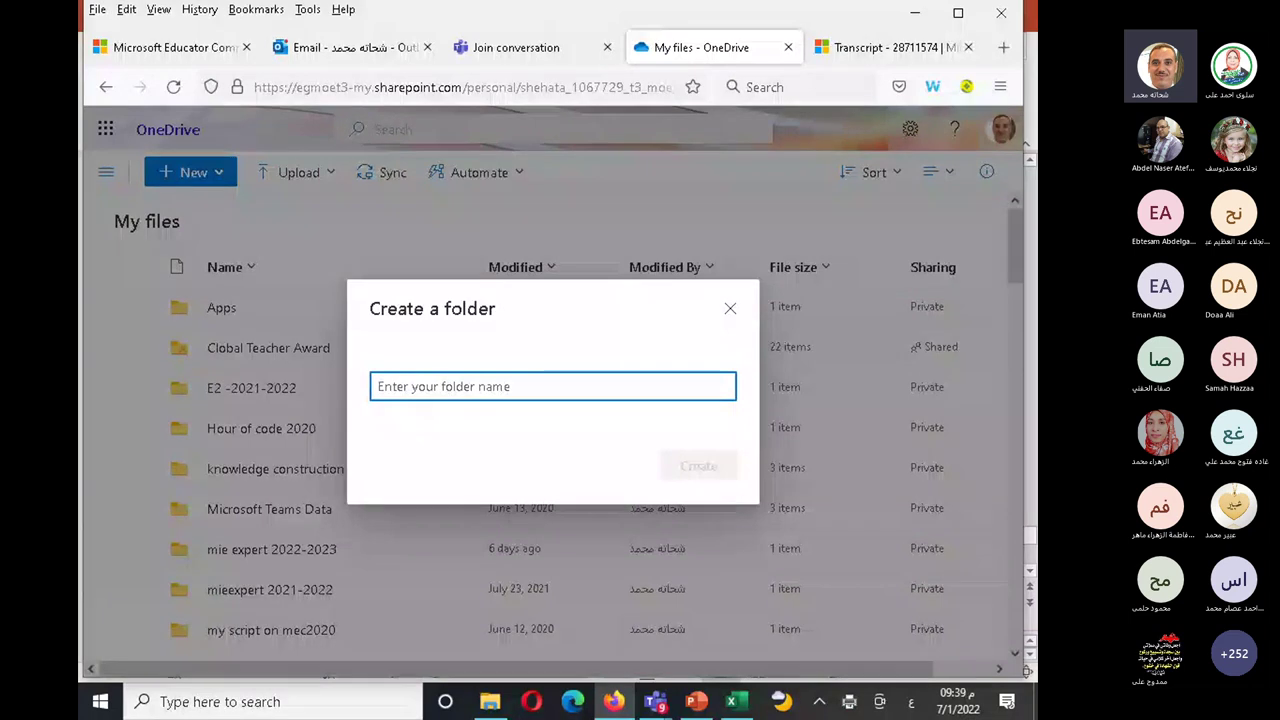
{"action": "type", "text": "معلم خبير"}
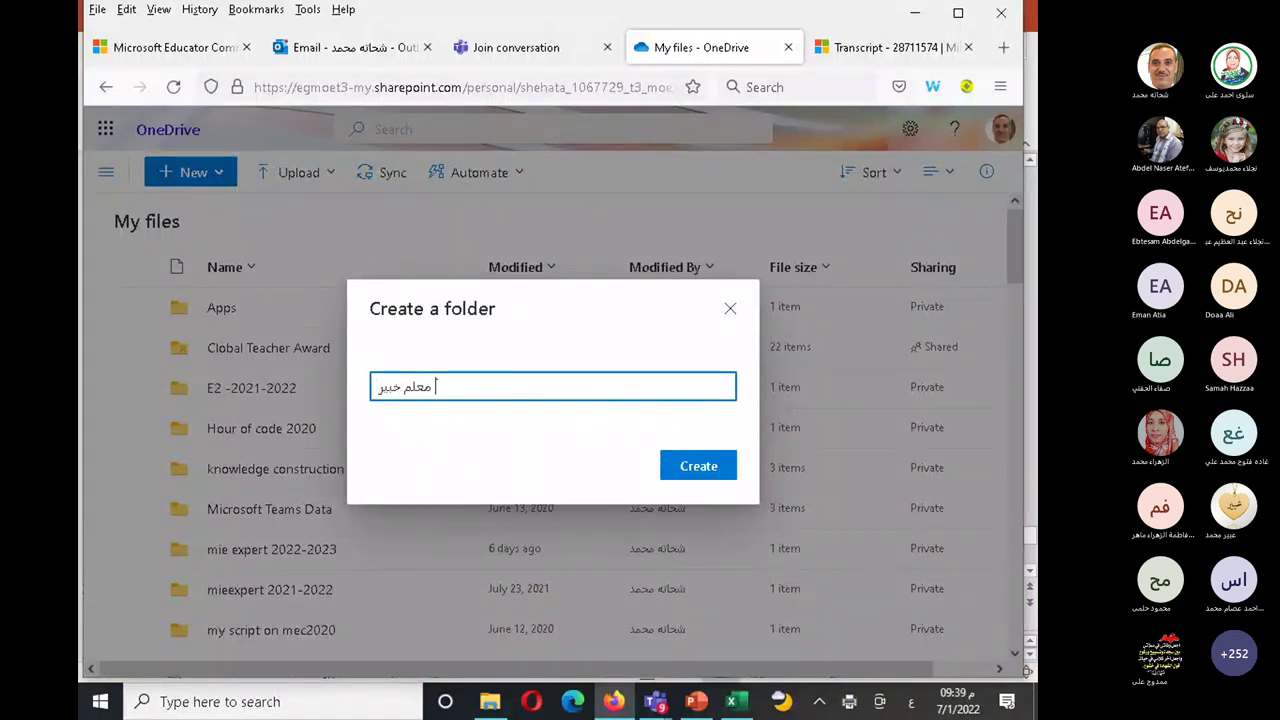
{"action": "type", "text": " 2022"}
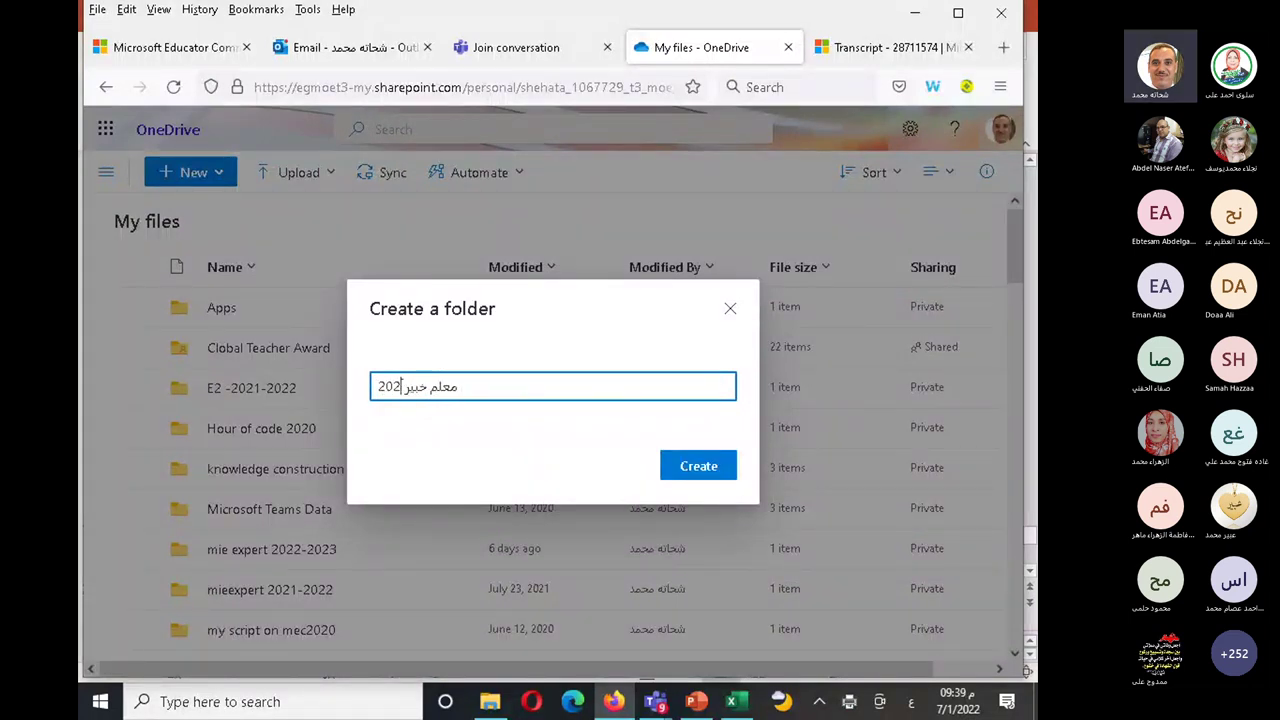
{"action": "left_click", "coordinate": [697, 466]}
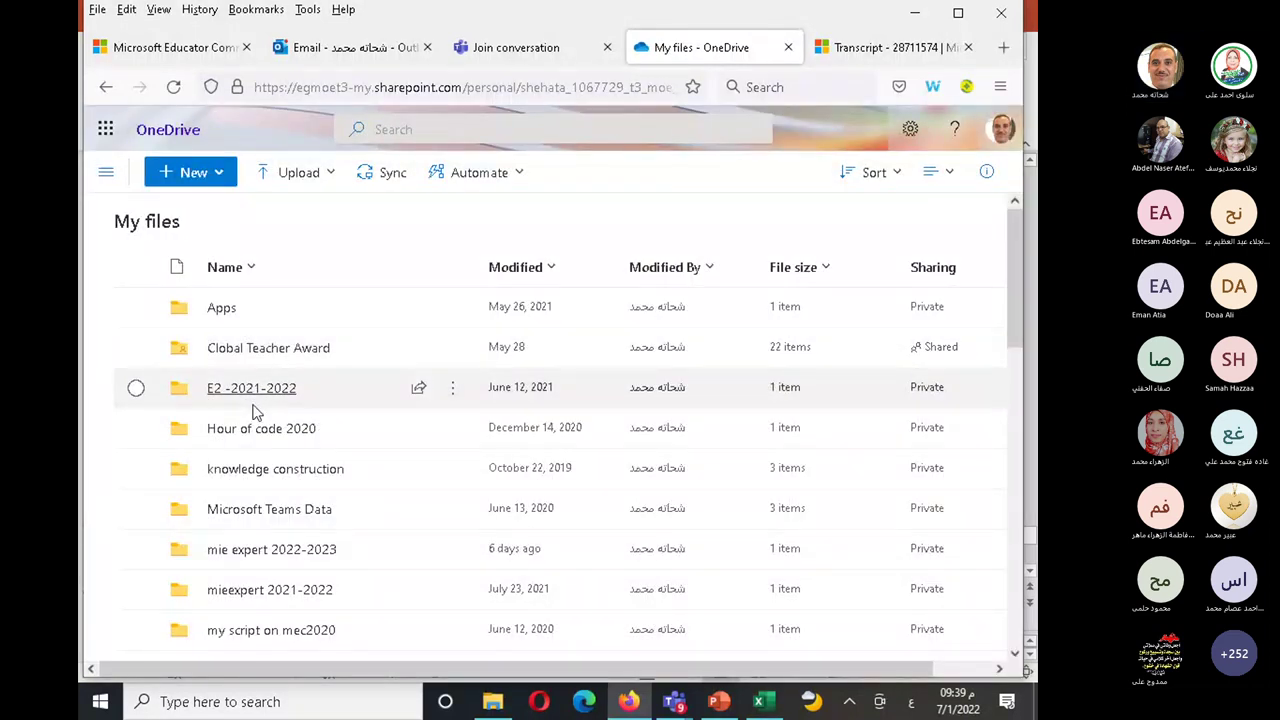
{"action": "scroll", "coordinate": [252, 411], "scroll_direction": "down", "scroll_amount": 3}
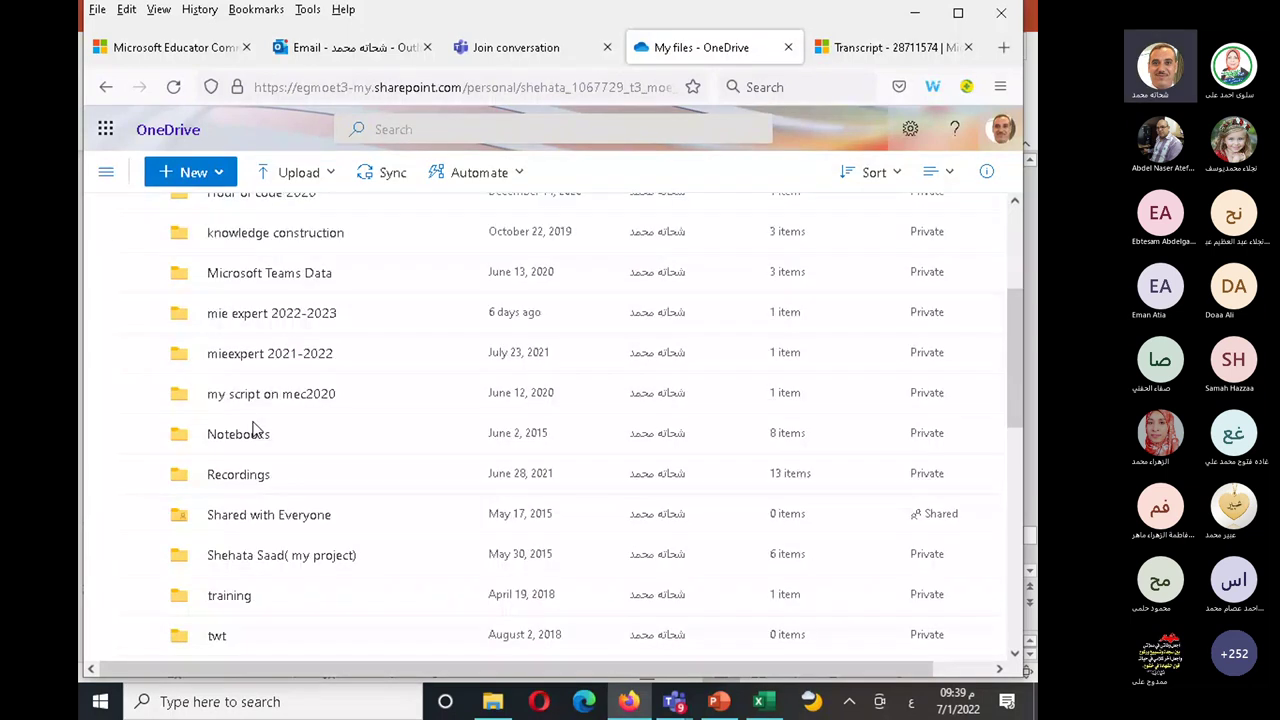
- Open the معلم خبير 2022 folder from the My files list and start uploading files into it
{"action": "scroll", "coordinate": [257, 441], "scroll_direction": "down", "scroll_amount": 6}
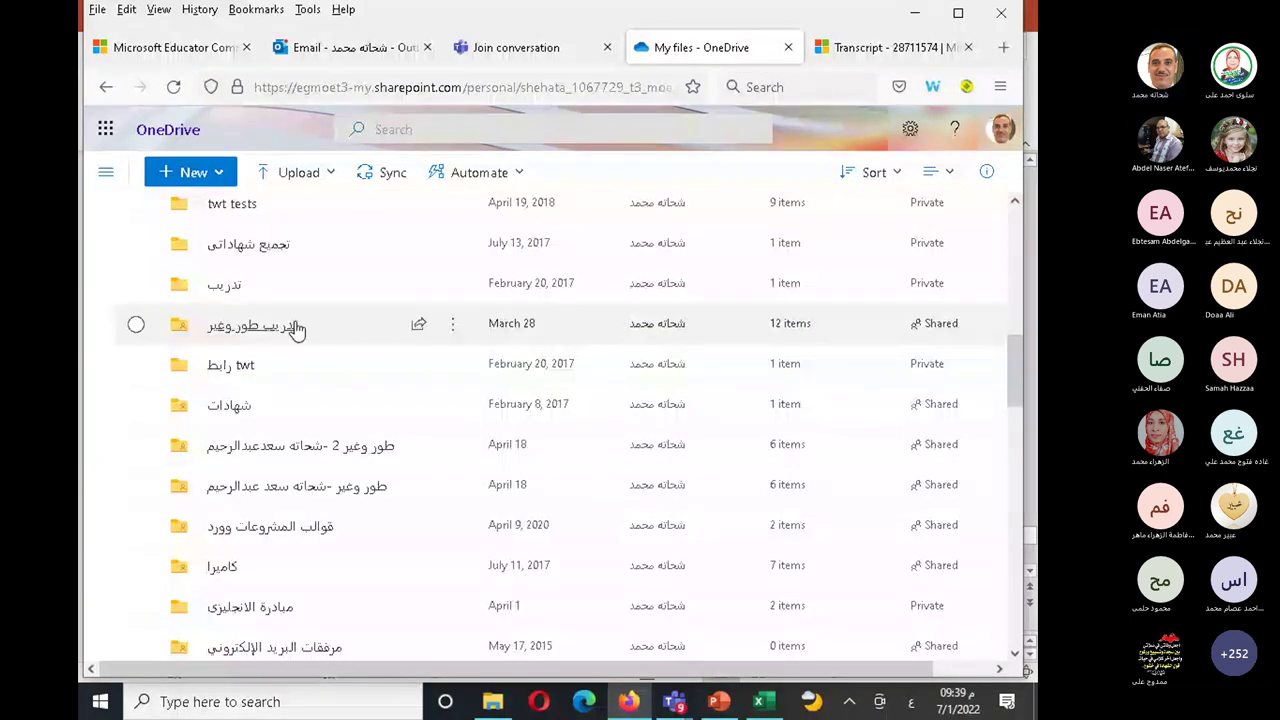
{"action": "scroll", "coordinate": [299, 332], "scroll_direction": "down", "scroll_amount": 4}
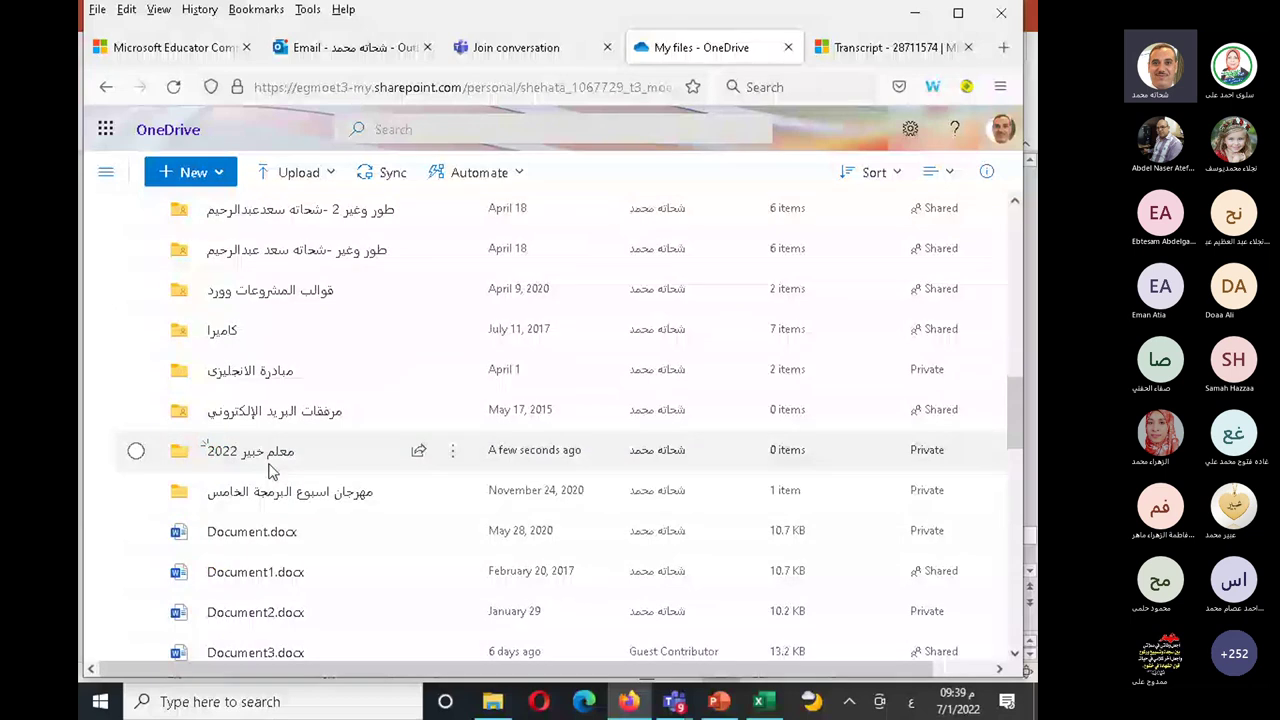
{"action": "left_click", "coordinate": [270, 455]}
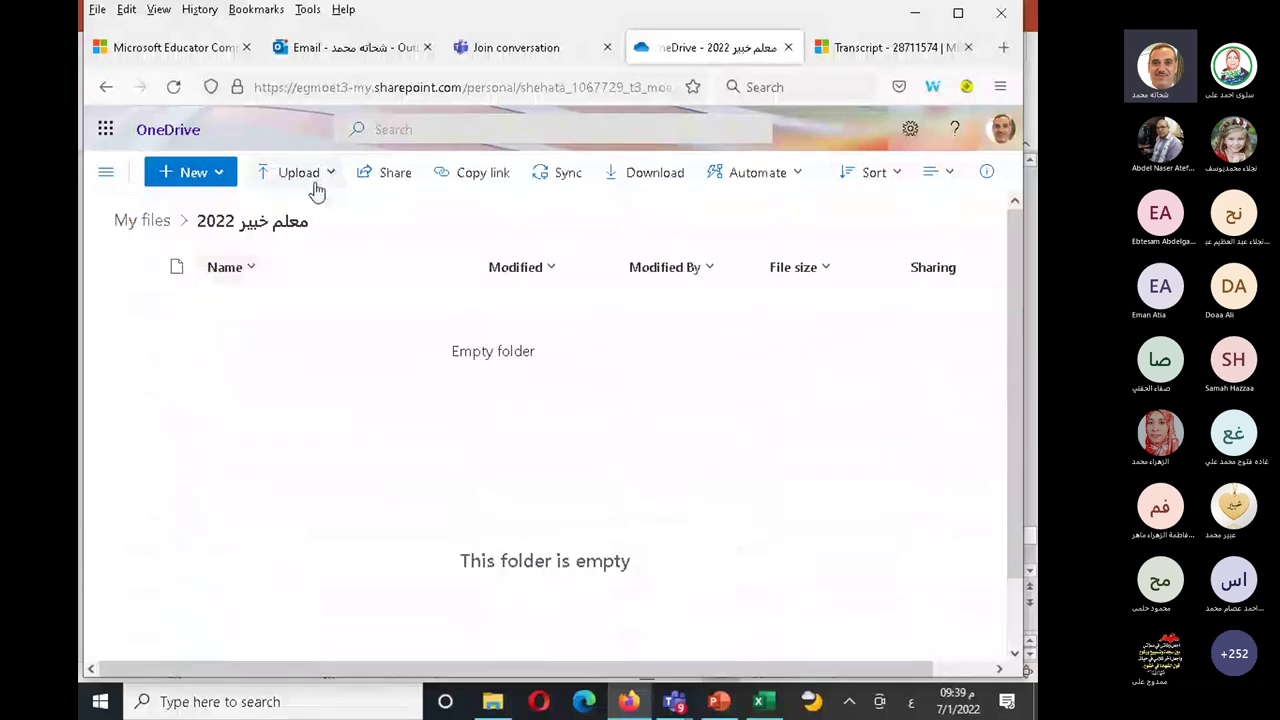
{"action": "left_click", "coordinate": [316, 186]}
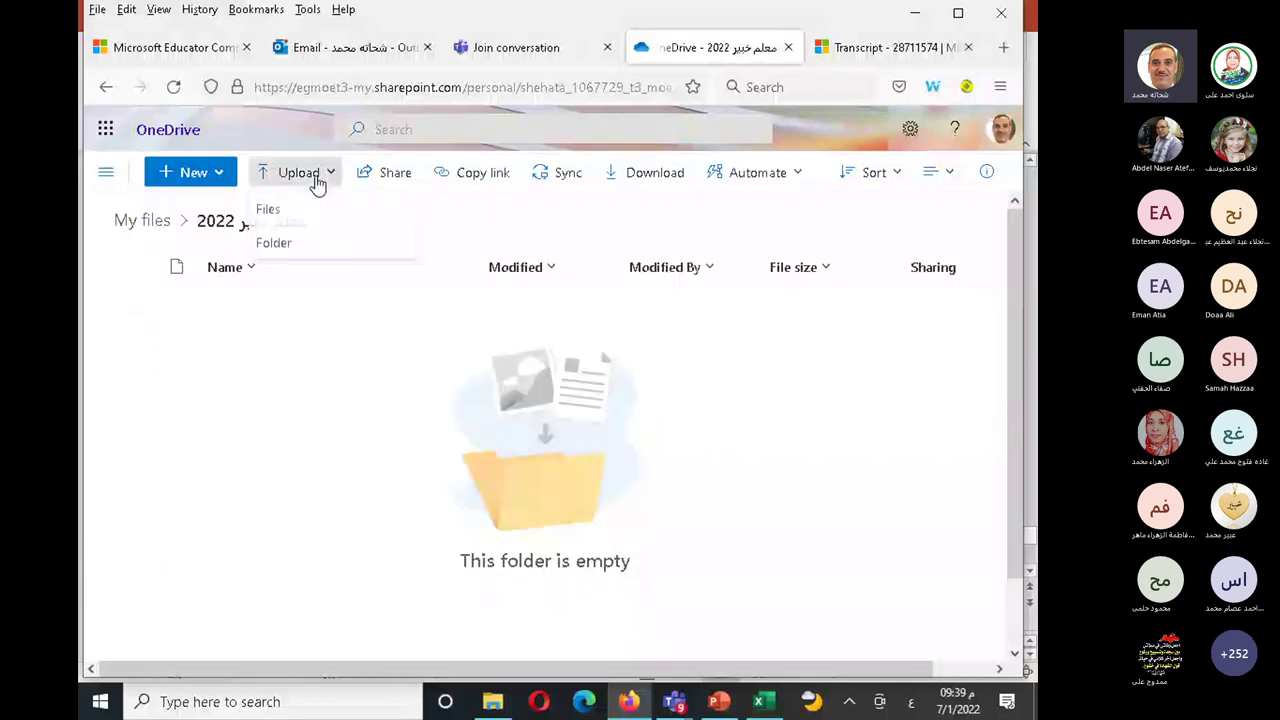
{"action": "left_click", "coordinate": [306, 213]}
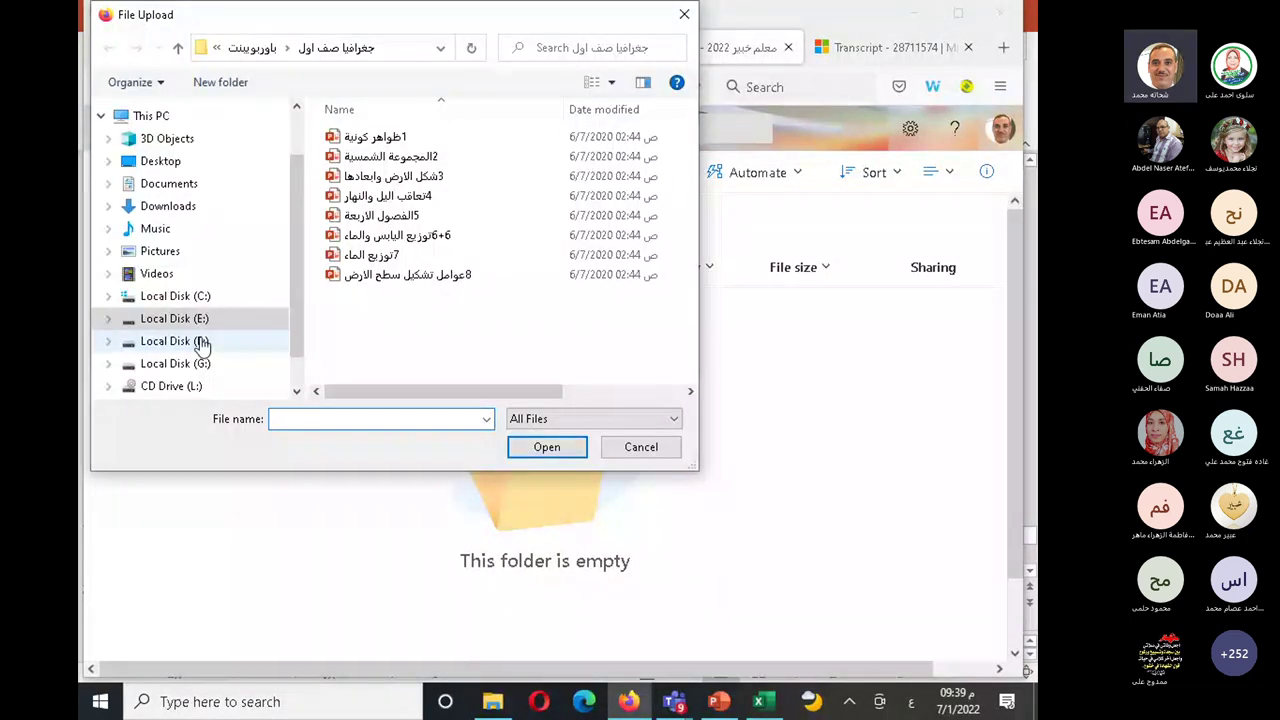
- Browse to the مبادرة المعلم الخبير folder under teams and upload the المعلم الخبير ٢٠٢٢ PDF from it
{"action": "left_click", "coordinate": [252, 48]}
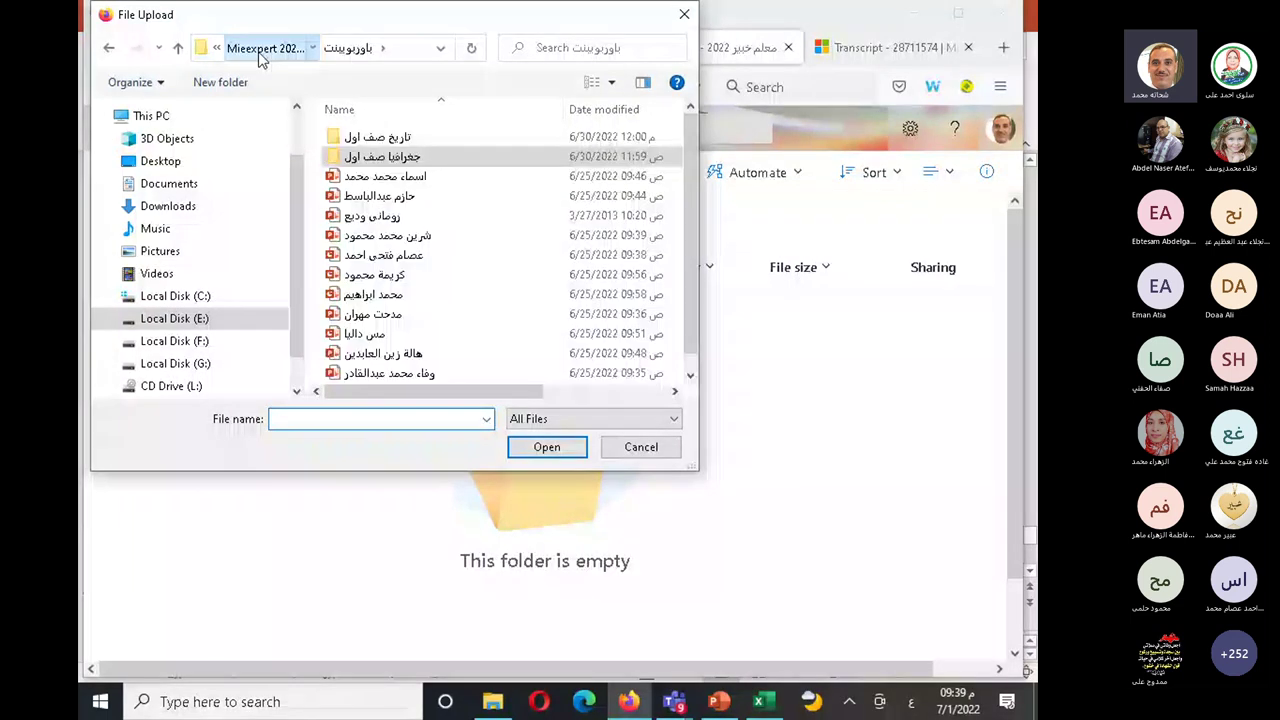
{"action": "left_click", "coordinate": [259, 55]}
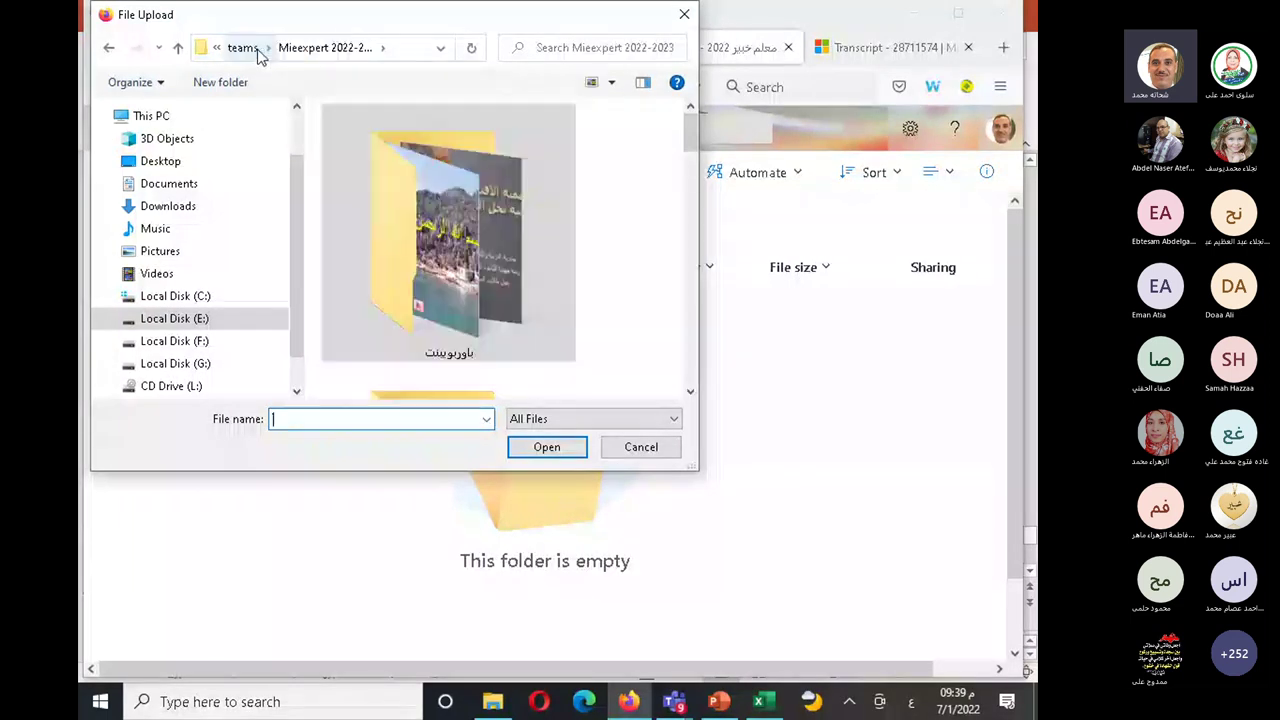
{"action": "left_click", "coordinate": [268, 48]}
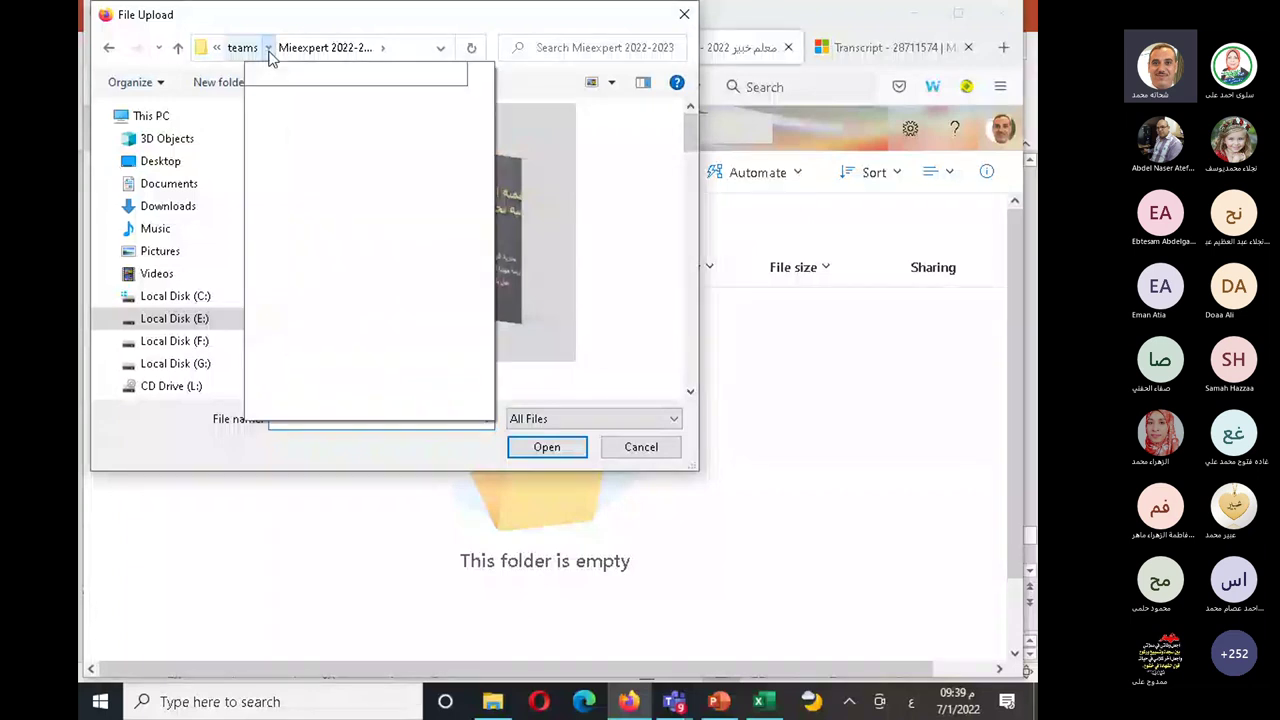
{"action": "scroll", "coordinate": [338, 300], "scroll_direction": "down", "scroll_amount": 4}
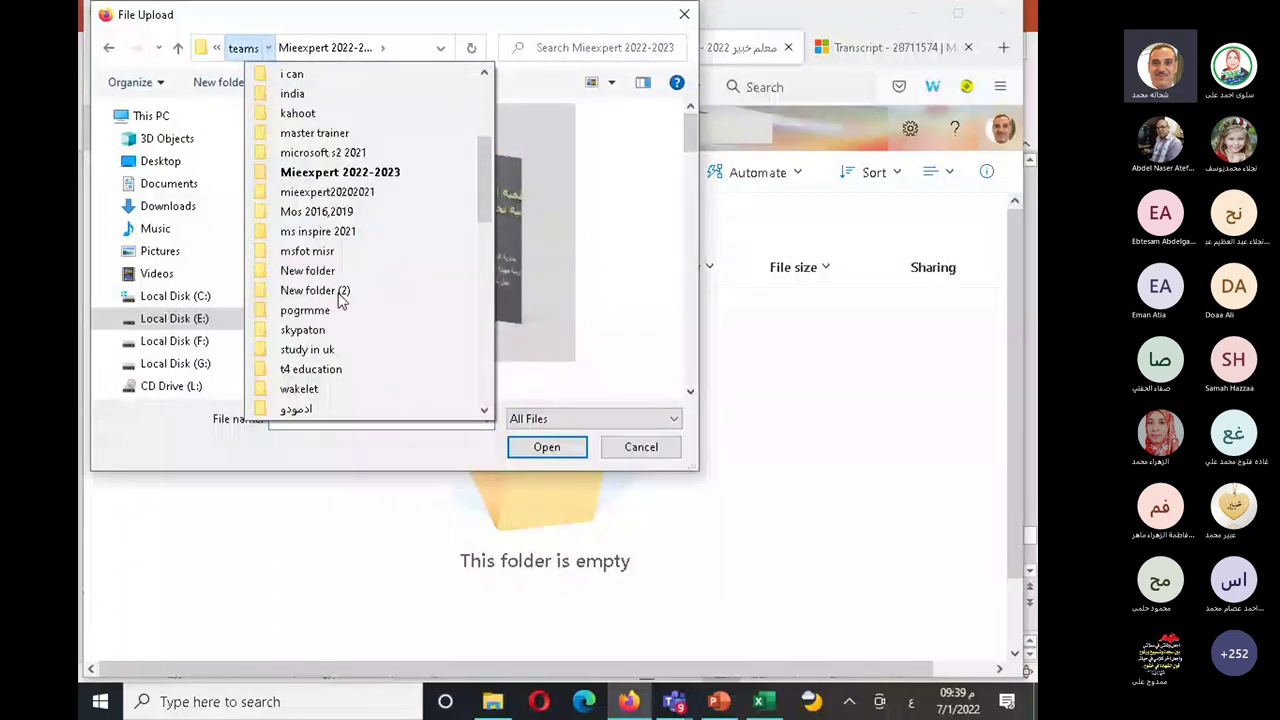
{"action": "scroll", "coordinate": [338, 300], "scroll_direction": "down", "scroll_amount": 4}
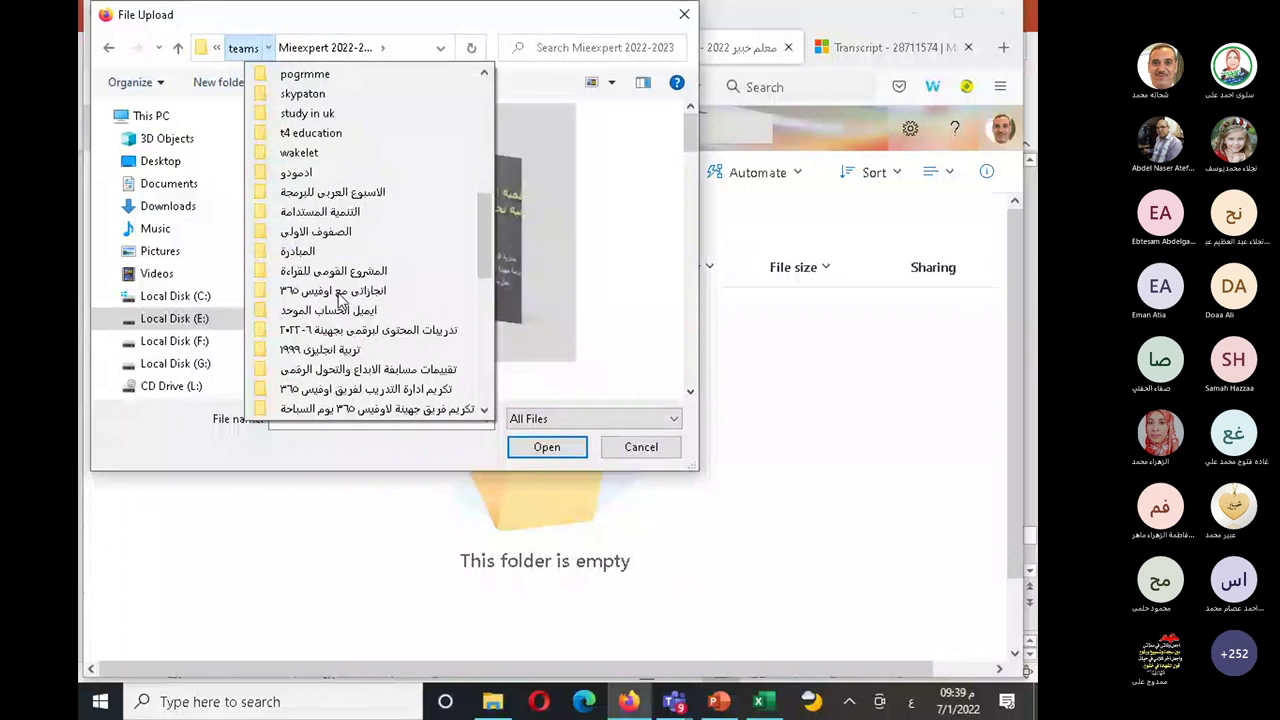
{"action": "scroll", "coordinate": [338, 300], "scroll_direction": "down", "scroll_amount": 2}
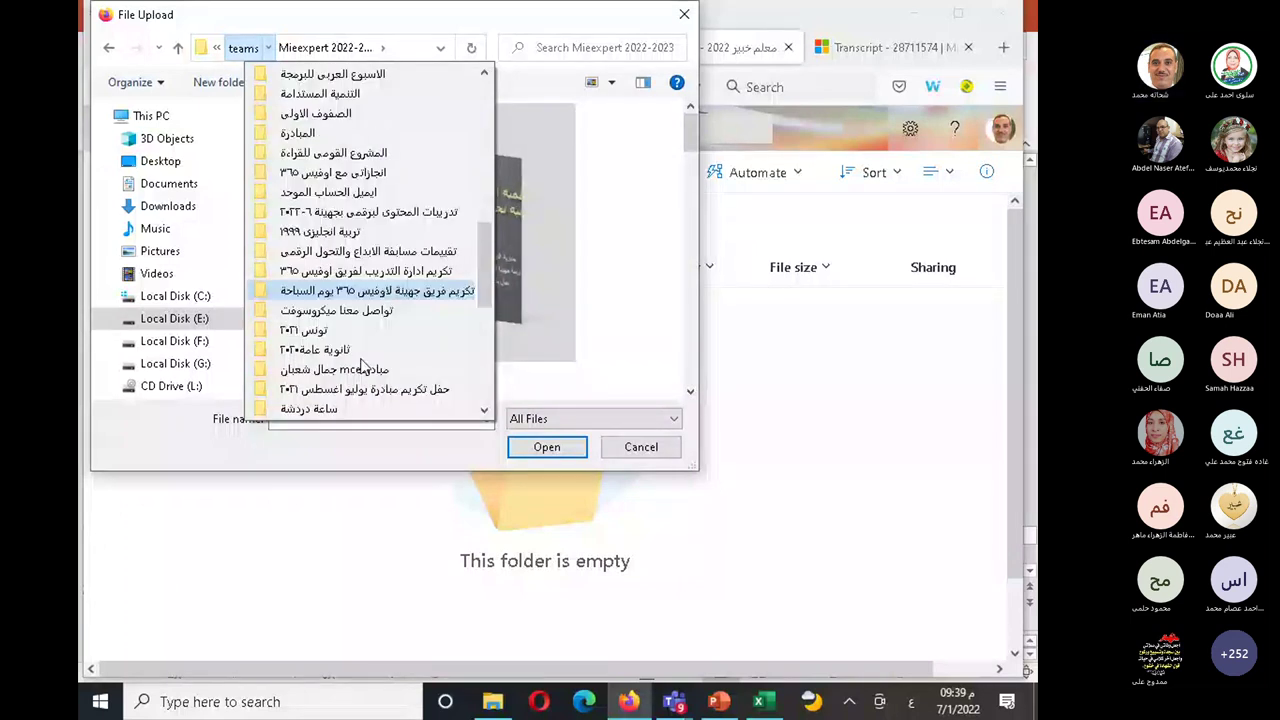
{"action": "scroll", "coordinate": [362, 366], "scroll_direction": "down", "scroll_amount": 4}
{"action": "left_click", "coordinate": [372, 366]}
{"action": "left_click", "coordinate": [378, 358]}
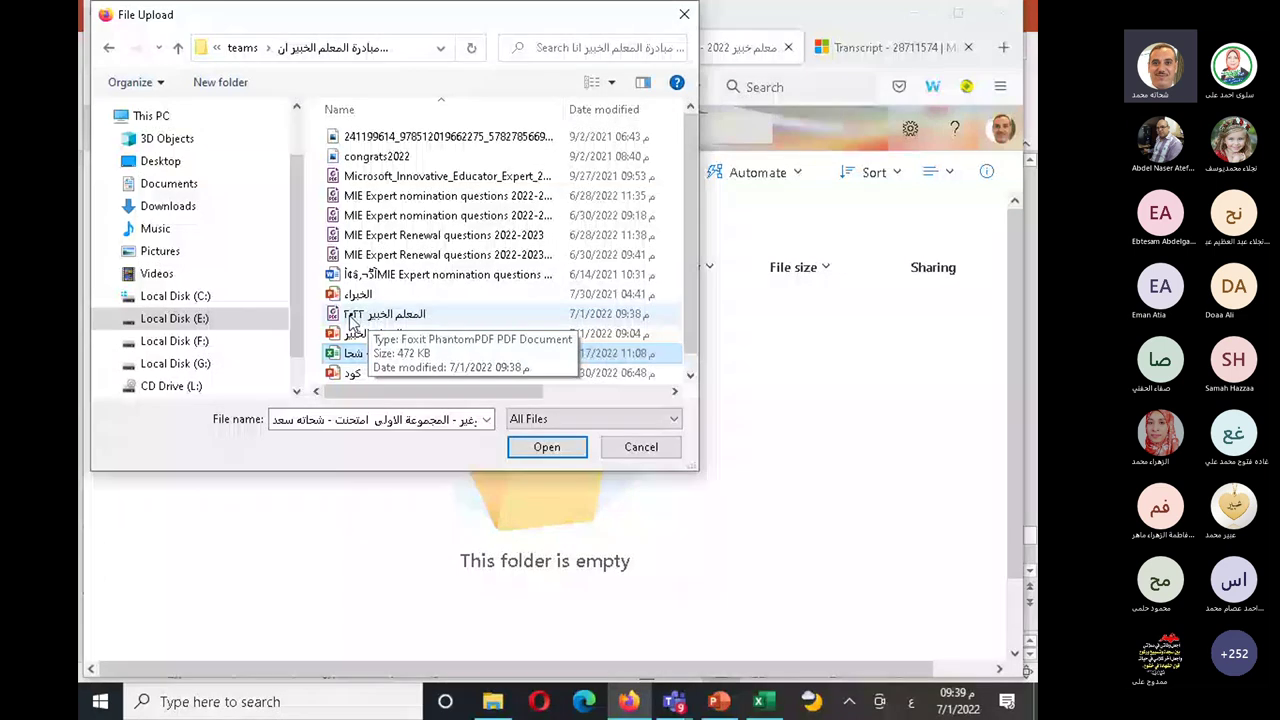
{"action": "left_click", "coordinate": [352, 316]}
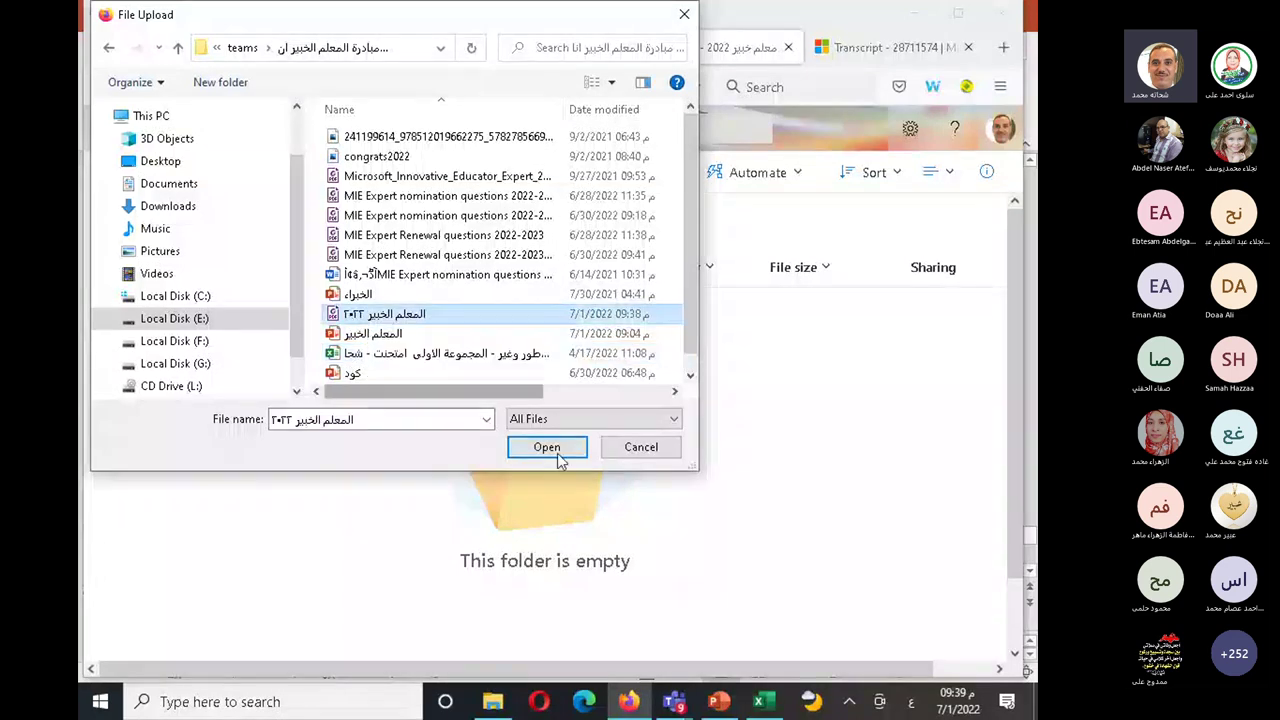
{"action": "left_click", "coordinate": [547, 447]}
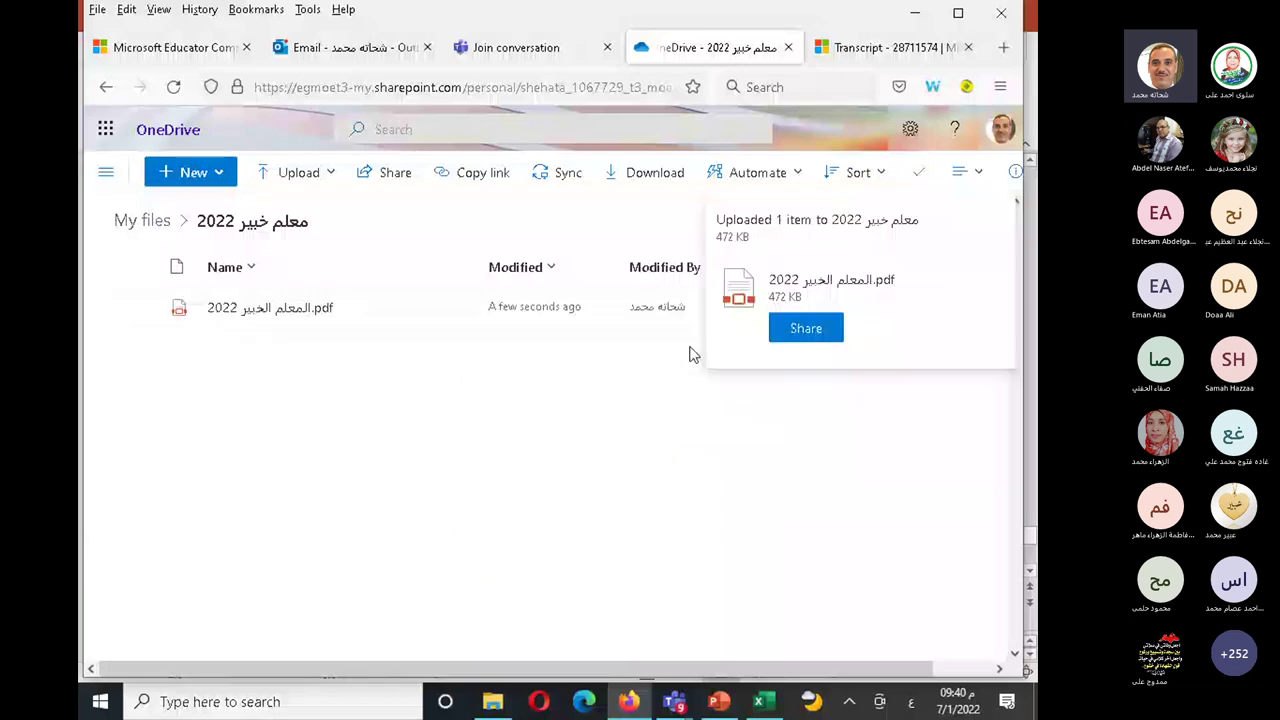
- Return to My files and open the sharing options for the معلم خبير 2022 folder
{"action": "left_click", "coordinate": [150, 221]}
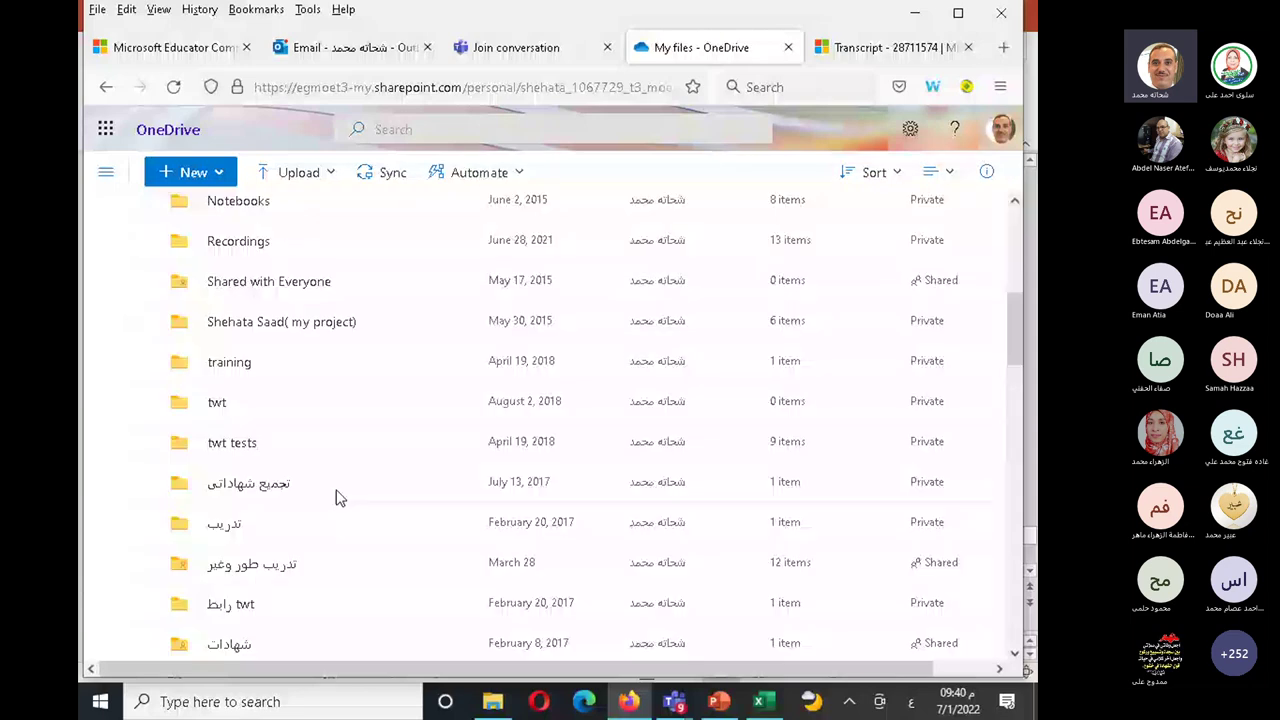
{"action": "scroll", "coordinate": [340, 494], "scroll_direction": "down", "scroll_amount": 4}
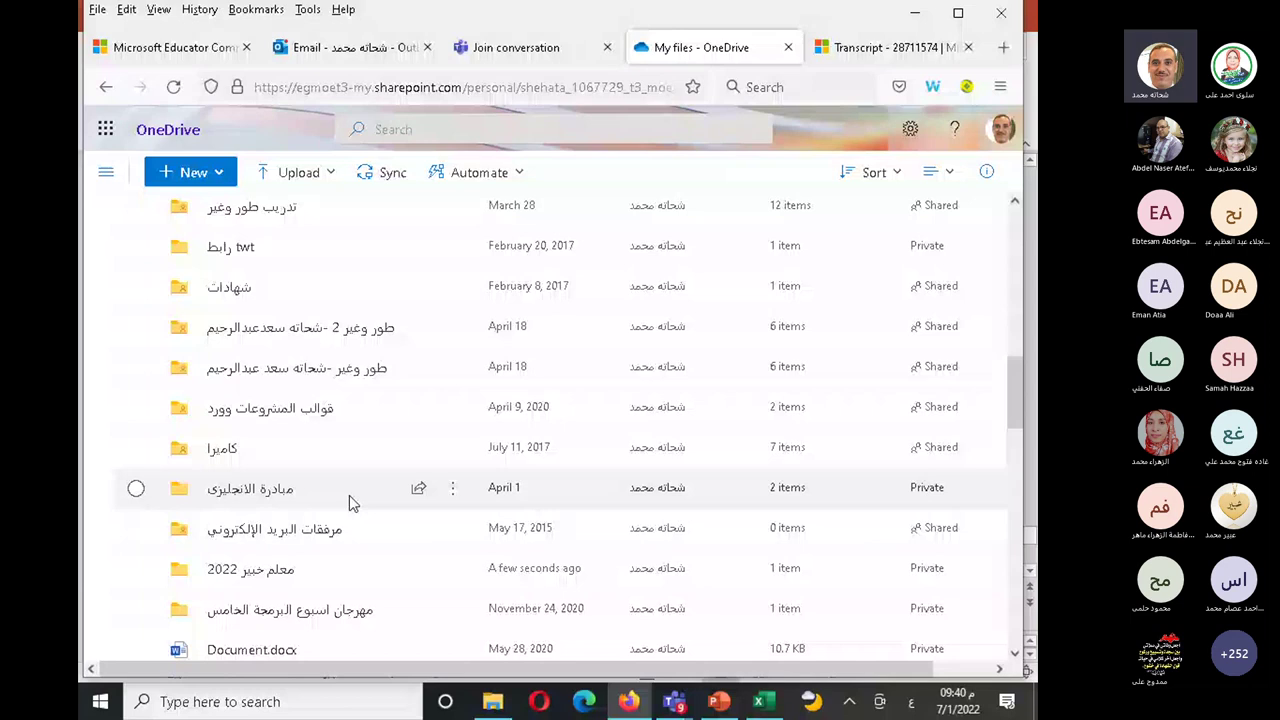
{"action": "scroll", "coordinate": [349, 495], "scroll_direction": "down", "scroll_amount": 3}
{"action": "left_click", "coordinate": [507, 318]}
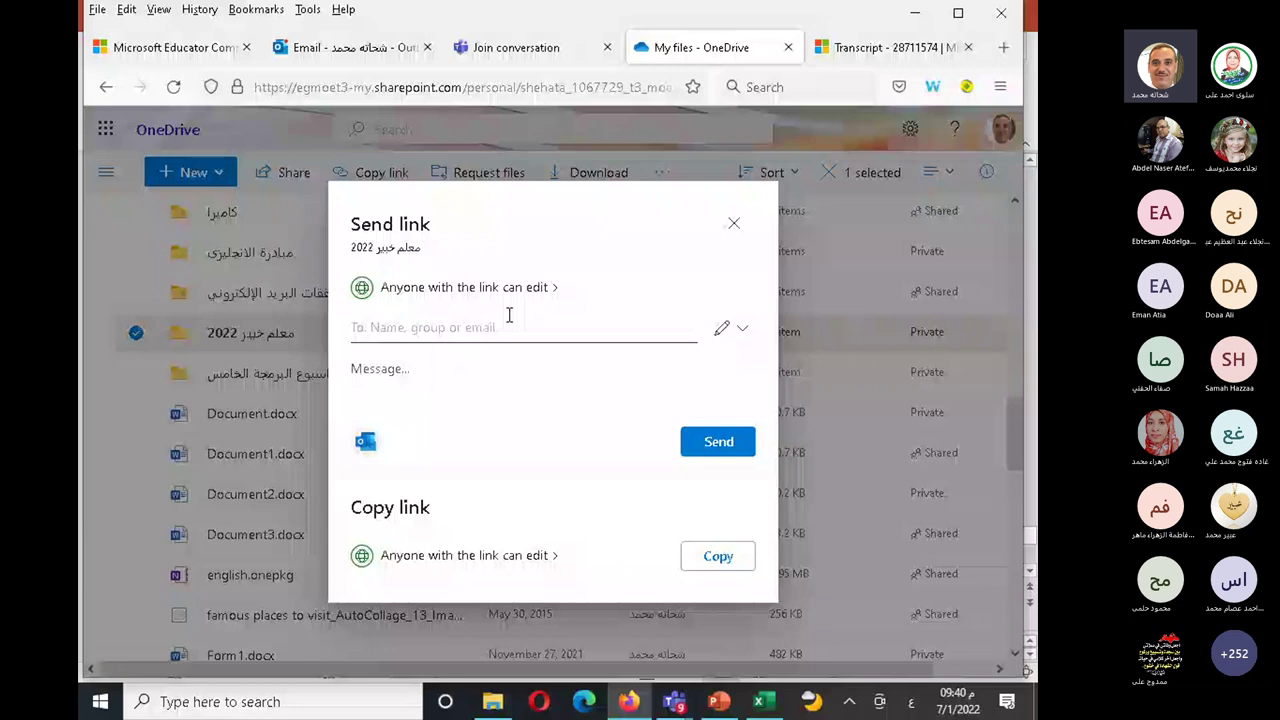
- Turn off Allow editing for the folder's Anyone with the link access, apply it, and copy the sharing link
{"action": "left_click", "coordinate": [470, 287]}
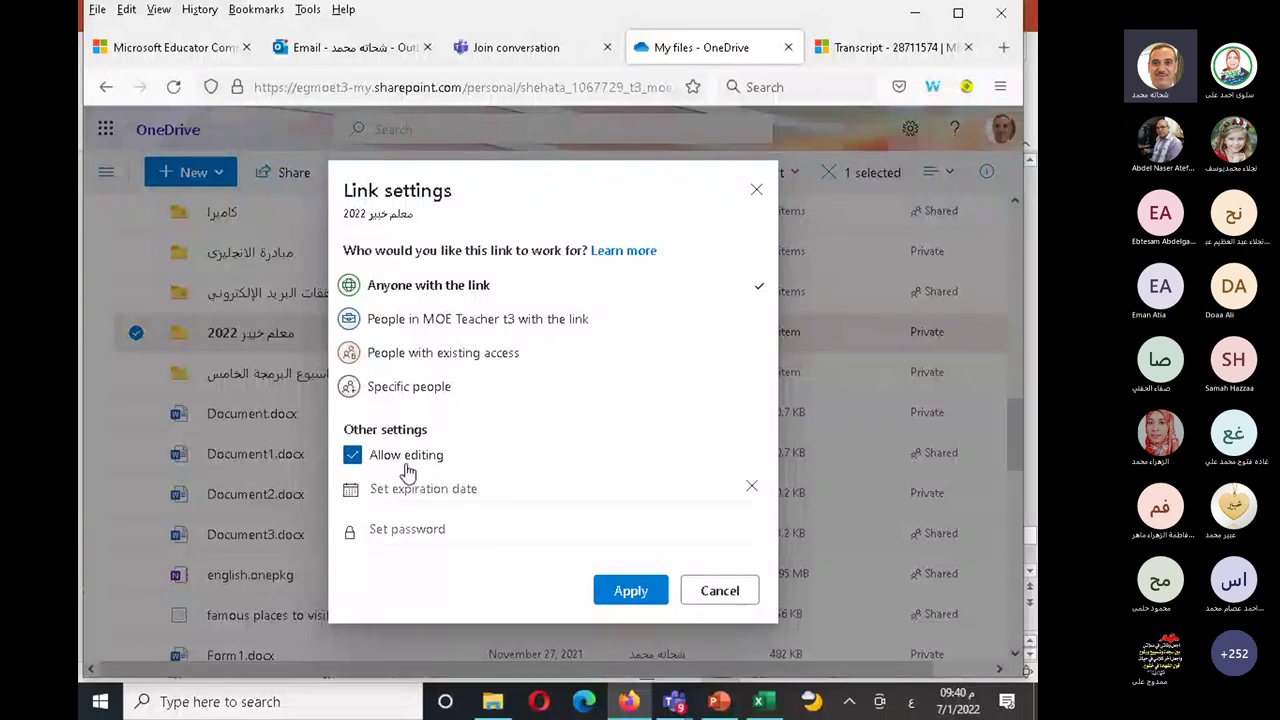
{"action": "left_click", "coordinate": [353, 457]}
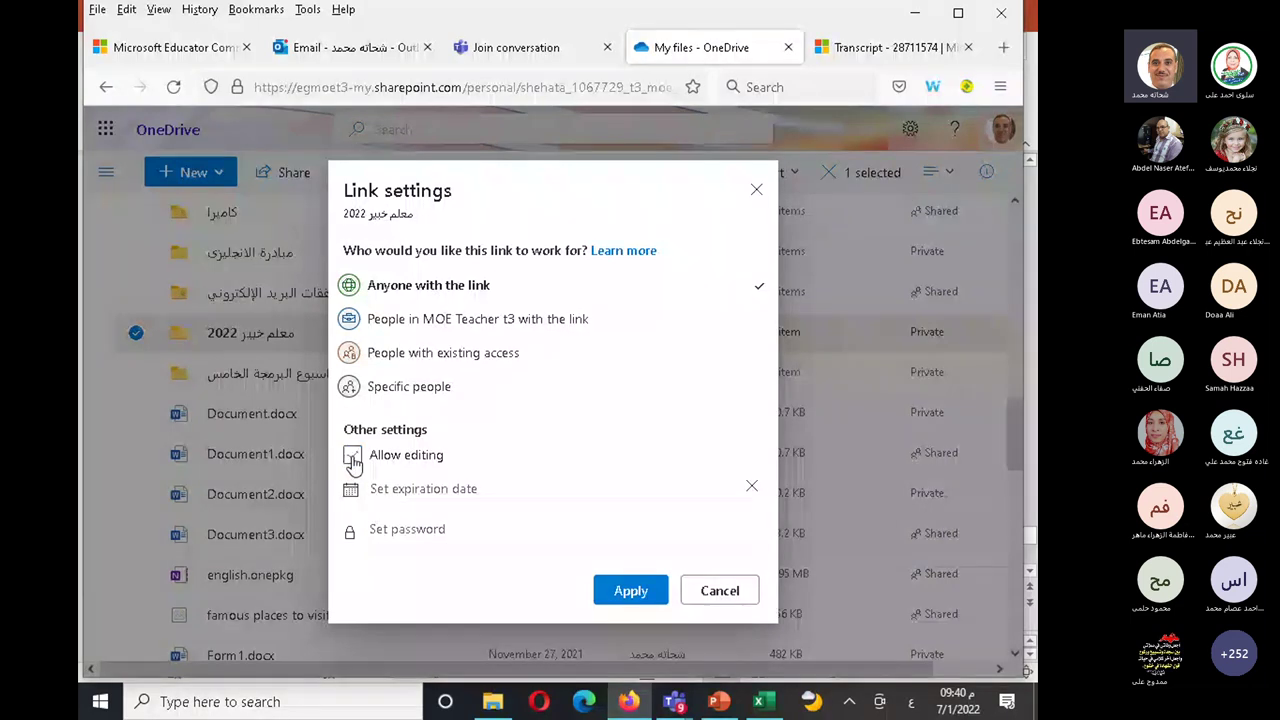
{"action": "left_click", "coordinate": [622, 592]}
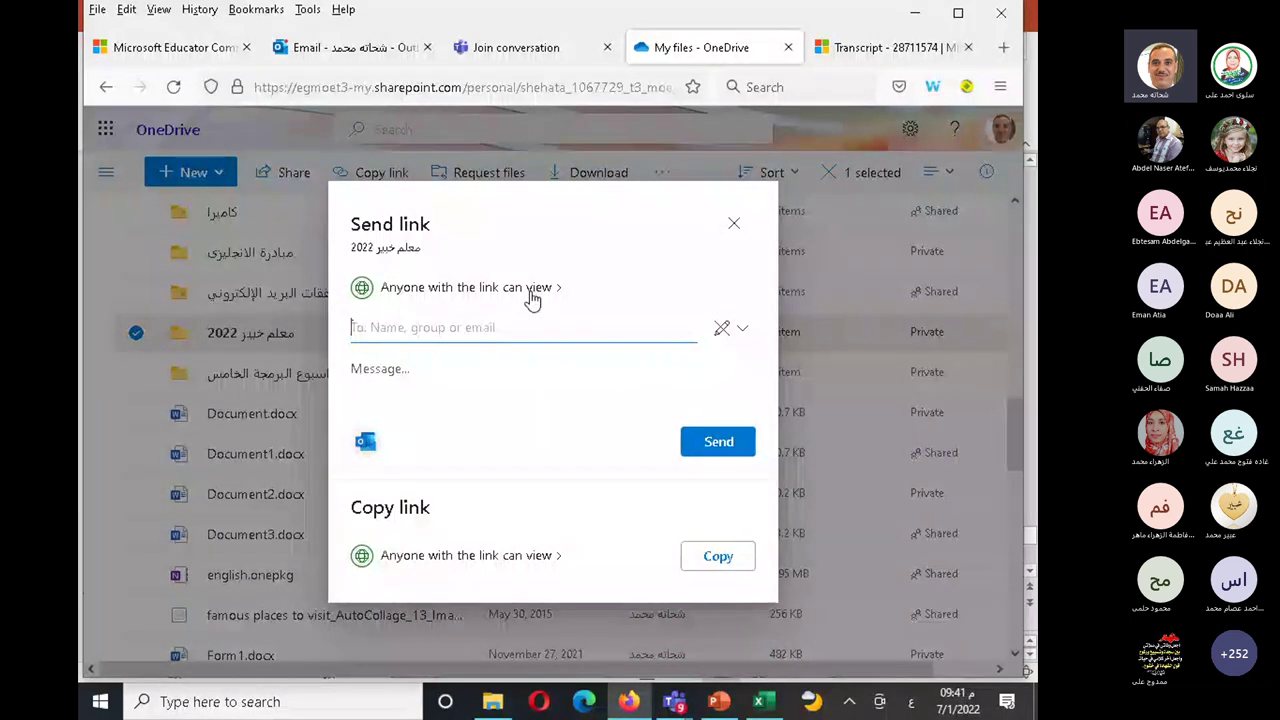
{"action": "left_click", "coordinate": [714, 566]}
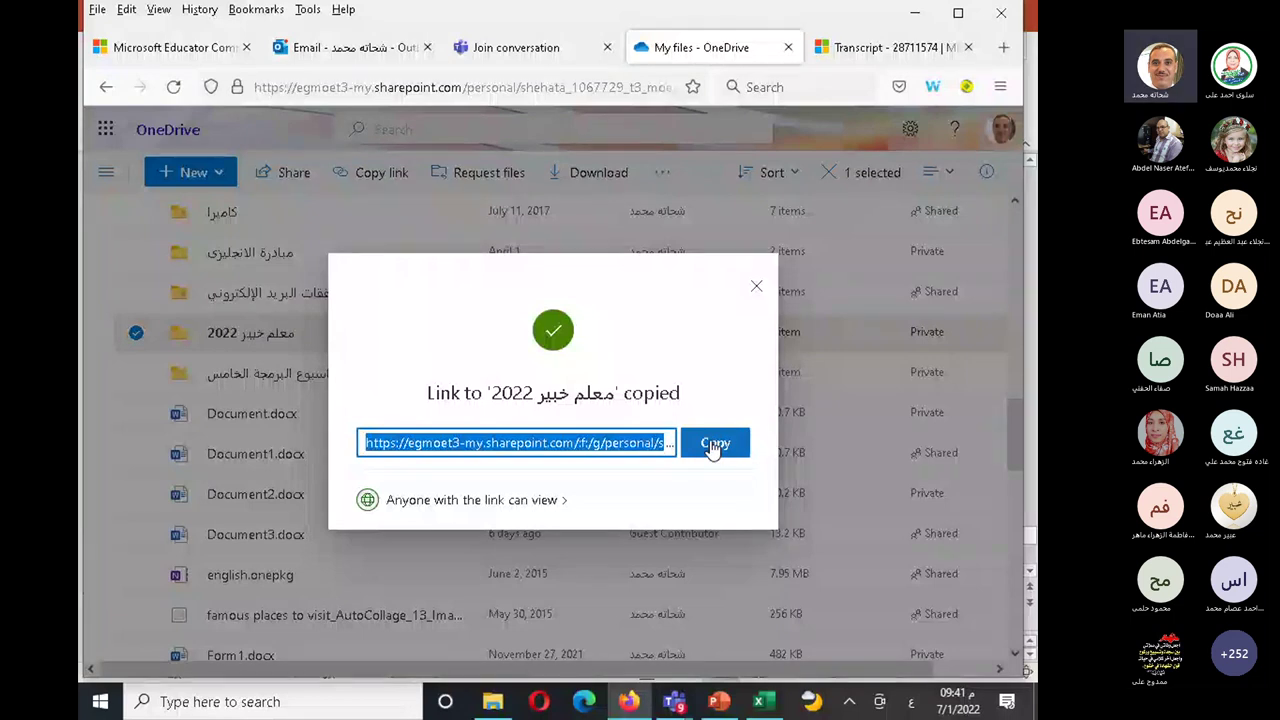
- Switch to the PowerPoint presentation المعلم الخبير and add a new slide after slide 21
{"action": "left_click", "coordinate": [716, 703]}
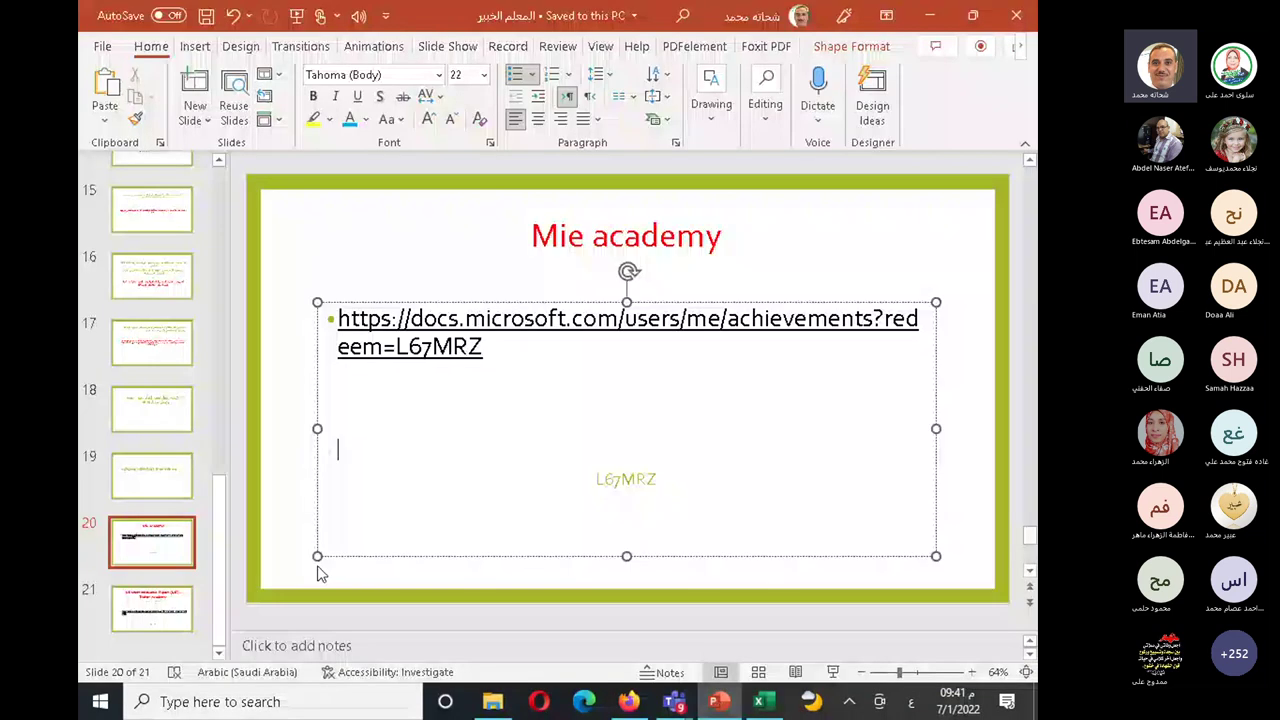
{"action": "left_click", "coordinate": [152, 608]}
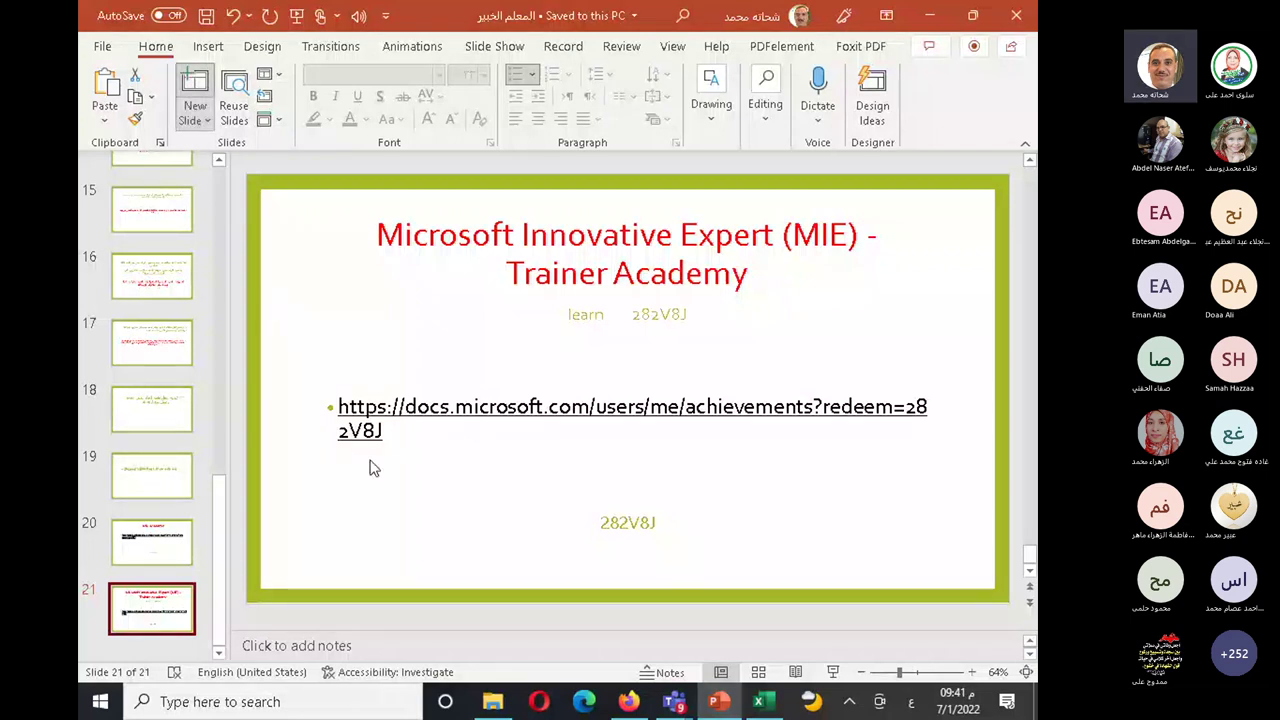
{"action": "left_click", "coordinate": [195, 118]}
{"action": "left_click", "coordinate": [423, 515]}
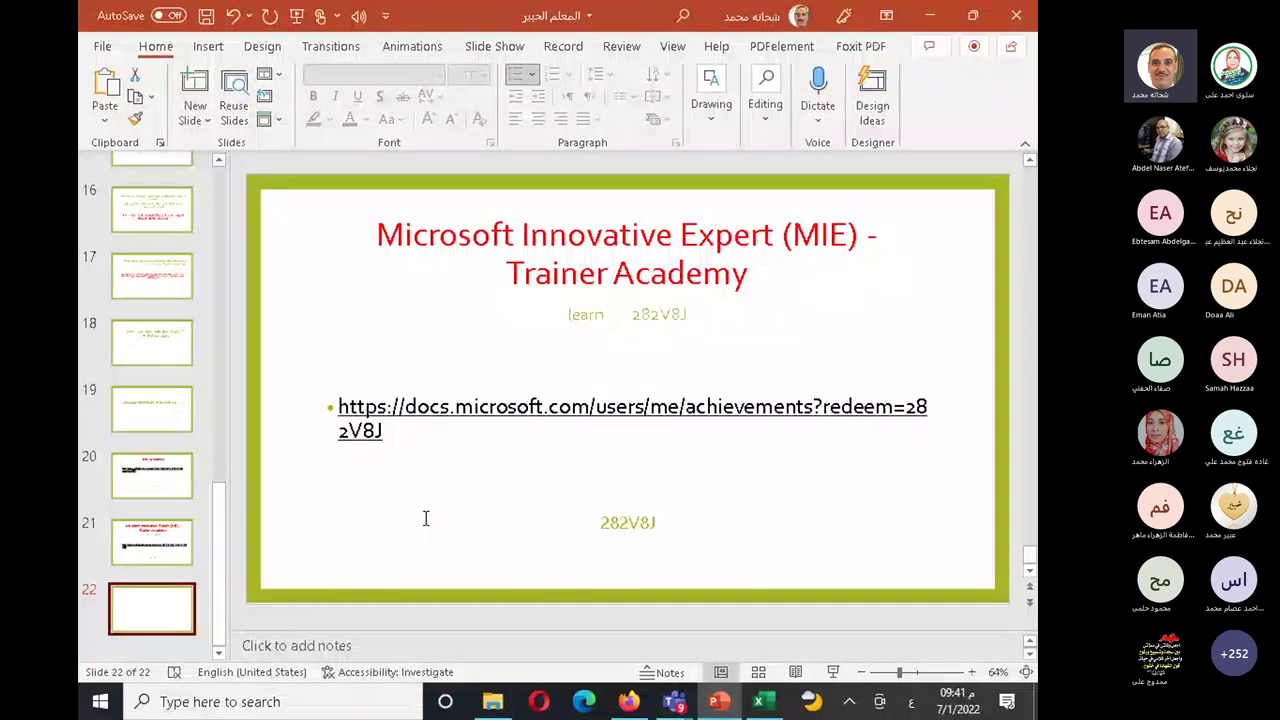
- Paste the copied OneDrive folder link into the new slide's content placeholder and turn it into a hyperlink
{"action": "left_click", "coordinate": [455, 372]}
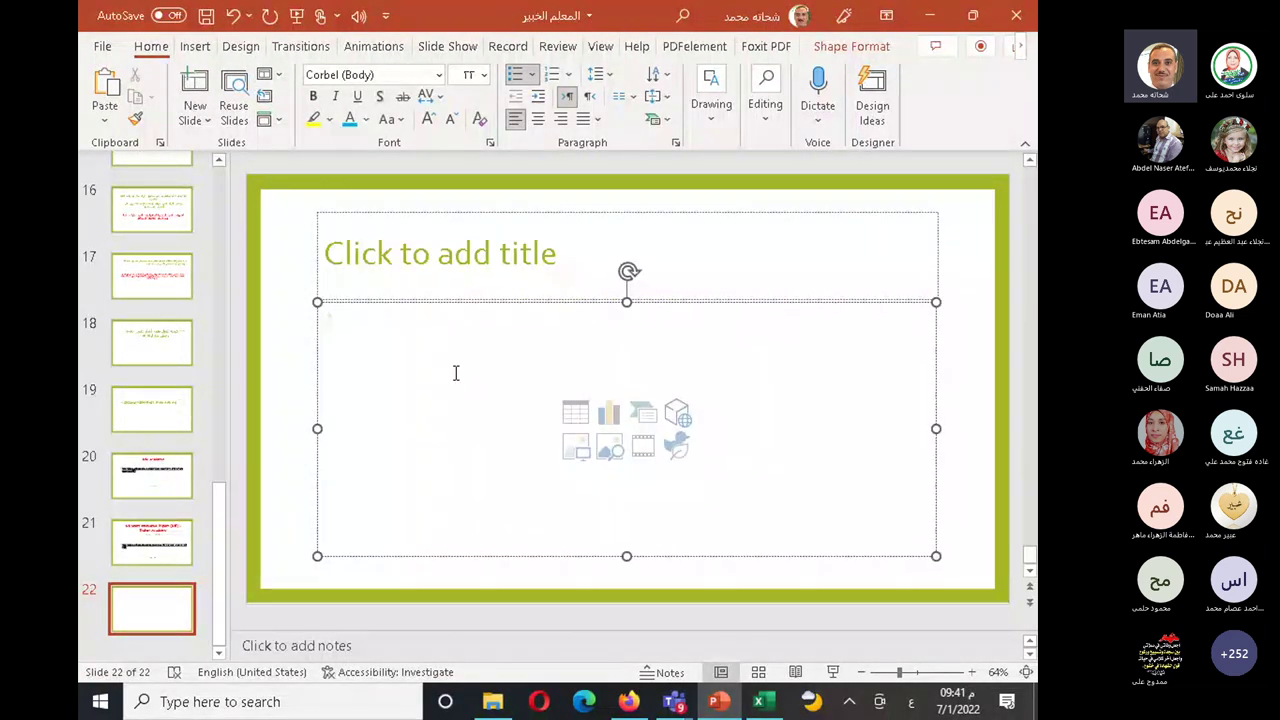
{"action": "right_click", "coordinate": [455, 373]}
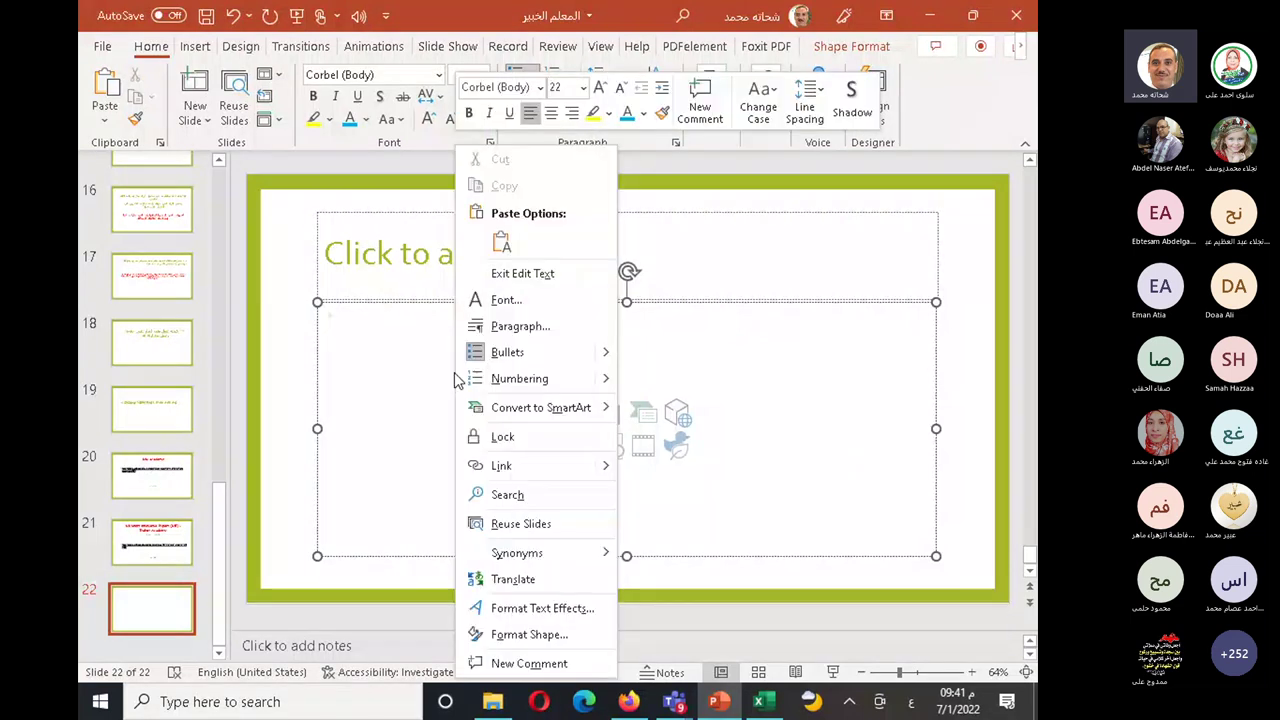
{"action": "left_click", "coordinate": [502, 243]}
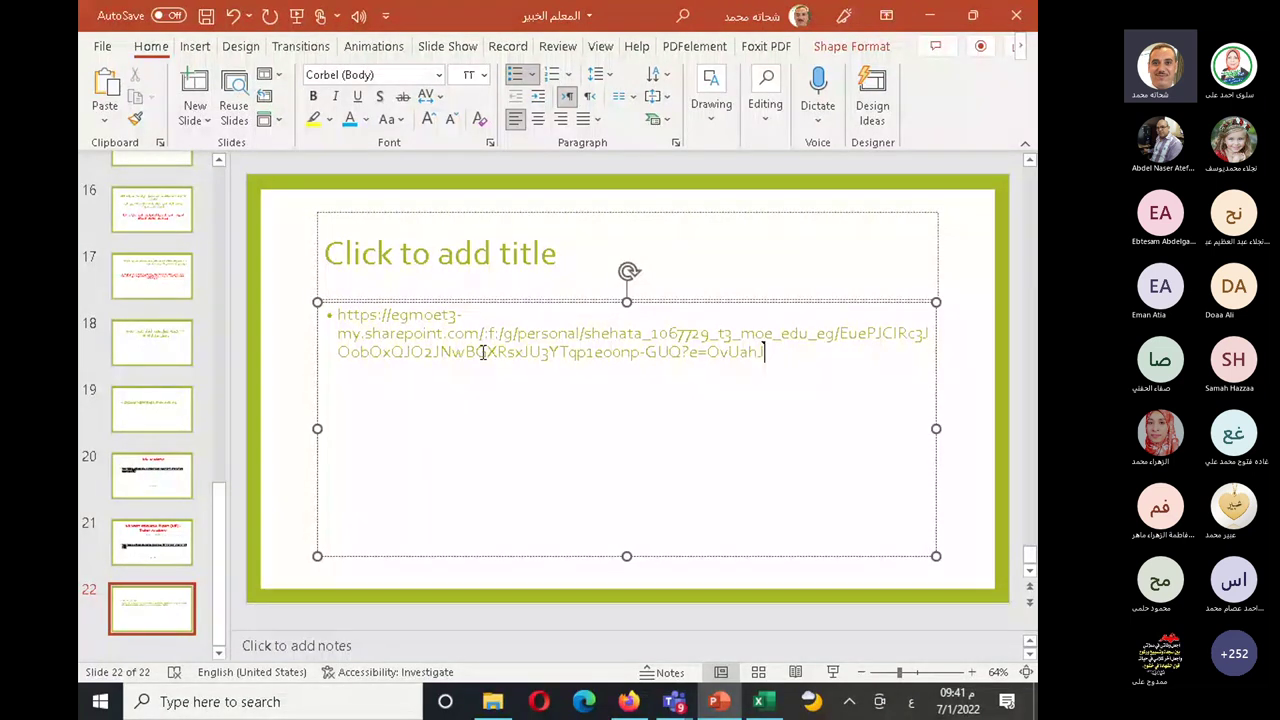
{"action": "key", "text": "Return"}
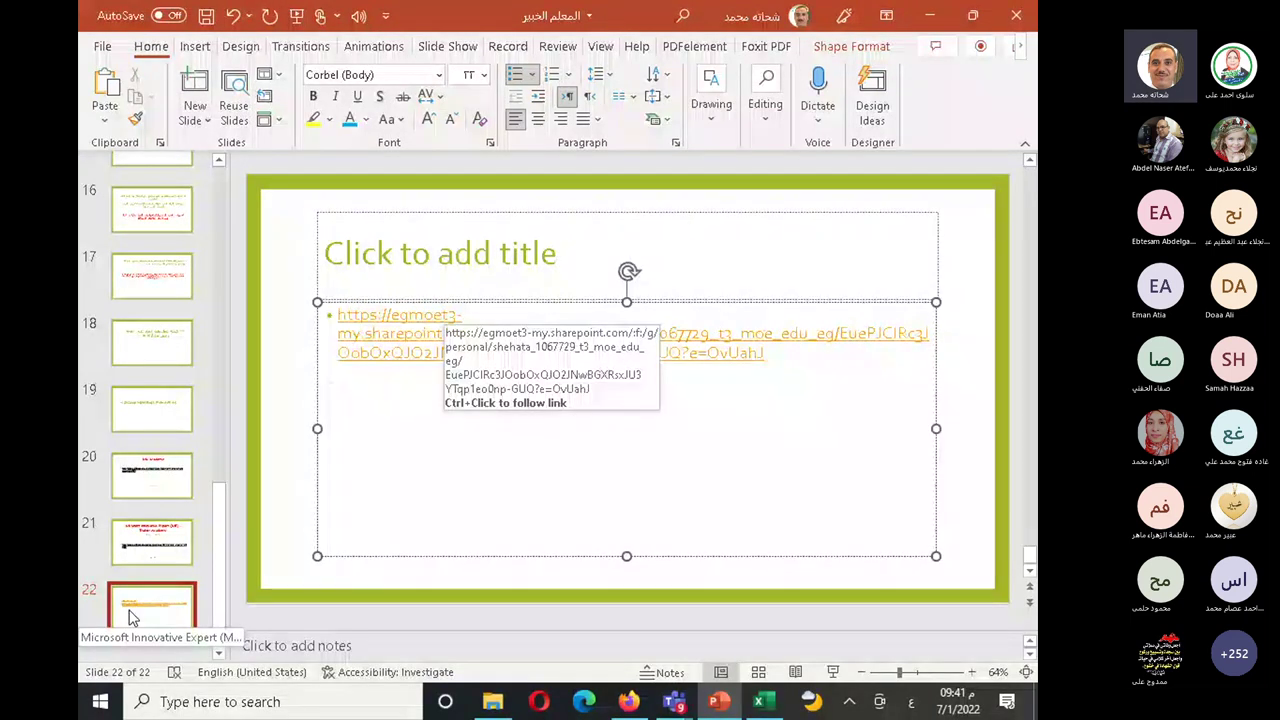
- Switch back to OneDrive in Firefox and close the copied-link dialog
{"action": "mouse_move", "coordinate": [628, 701]}
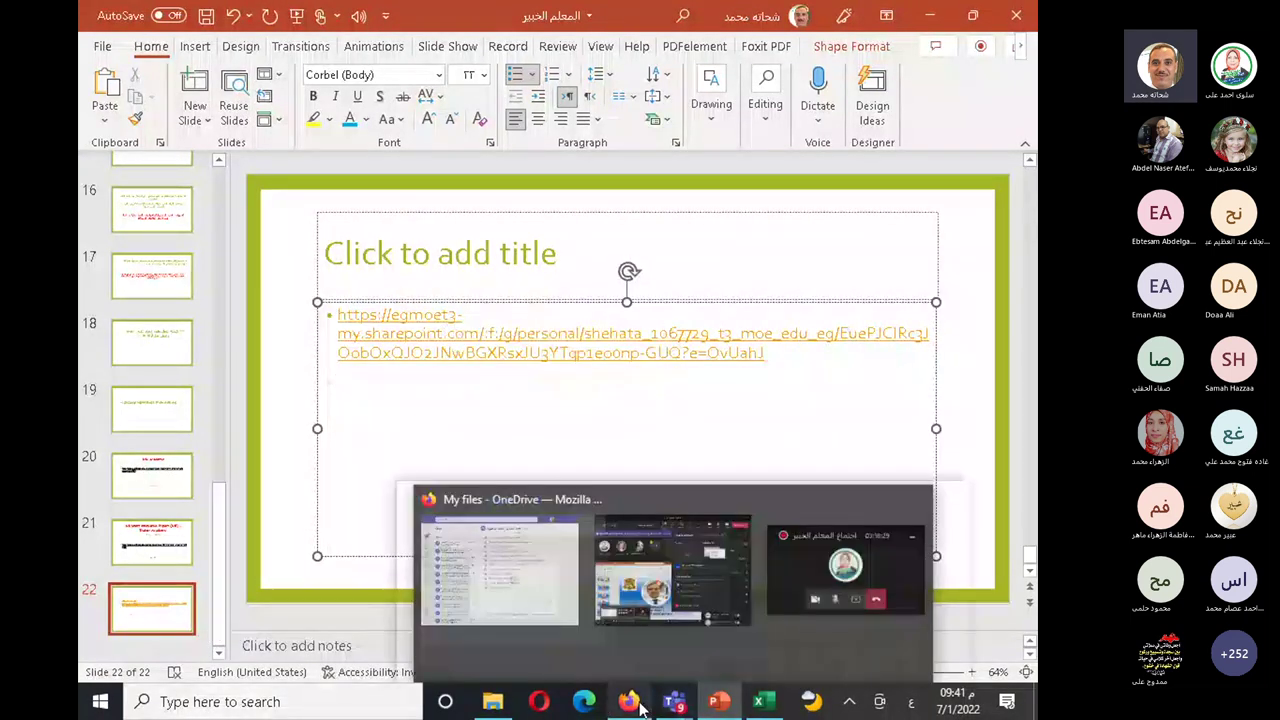
{"action": "left_click", "coordinate": [500, 590]}
{"action": "left_click", "coordinate": [757, 288]}
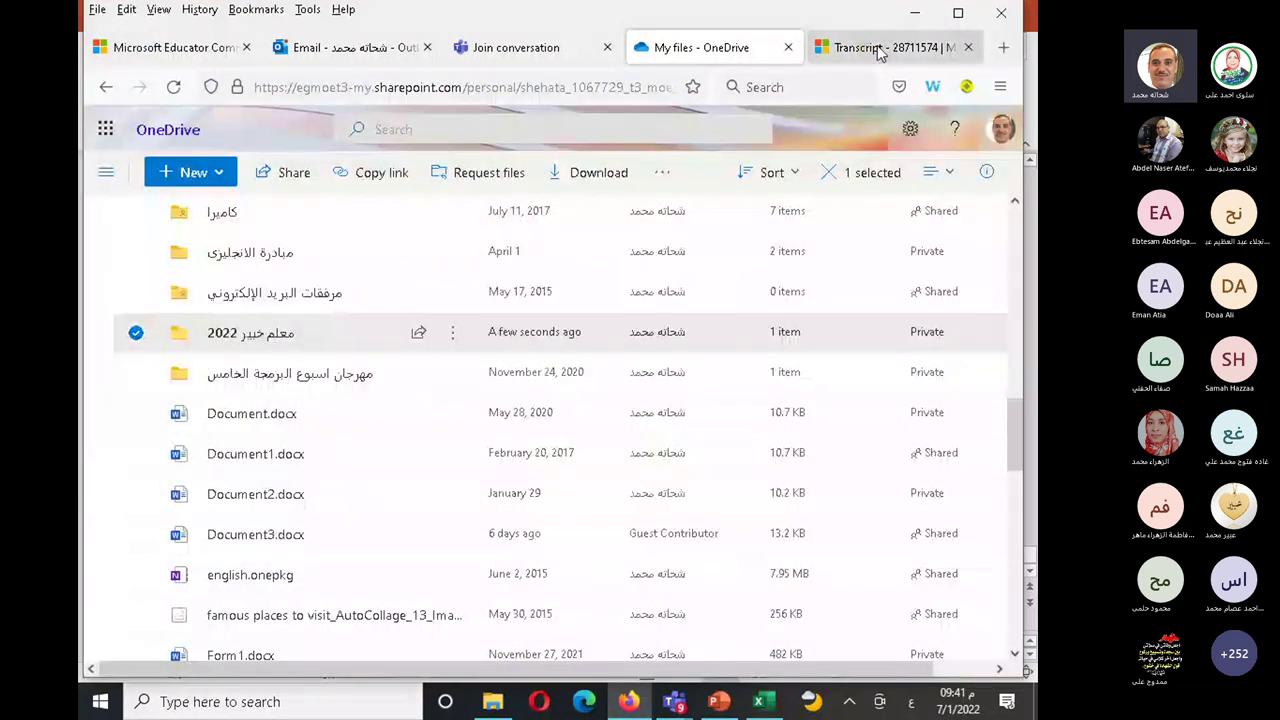
- Go to the Microsoft Docs transcript page, visit the account's profile and settings pages, and view the Personal info, username and URL section
{"action": "left_click", "coordinate": [877, 47]}
{"action": "scroll", "coordinate": [827, 228], "scroll_direction": "up", "scroll_amount": 3}
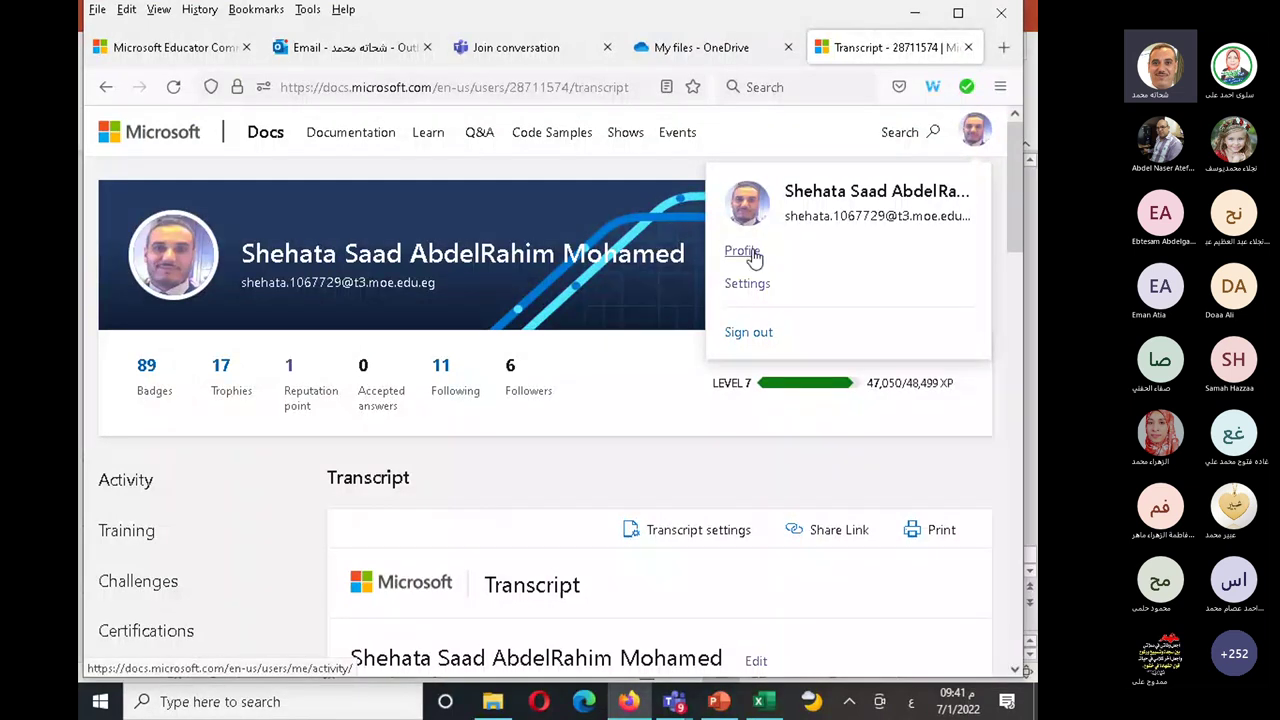
{"action": "left_click", "coordinate": [755, 258]}
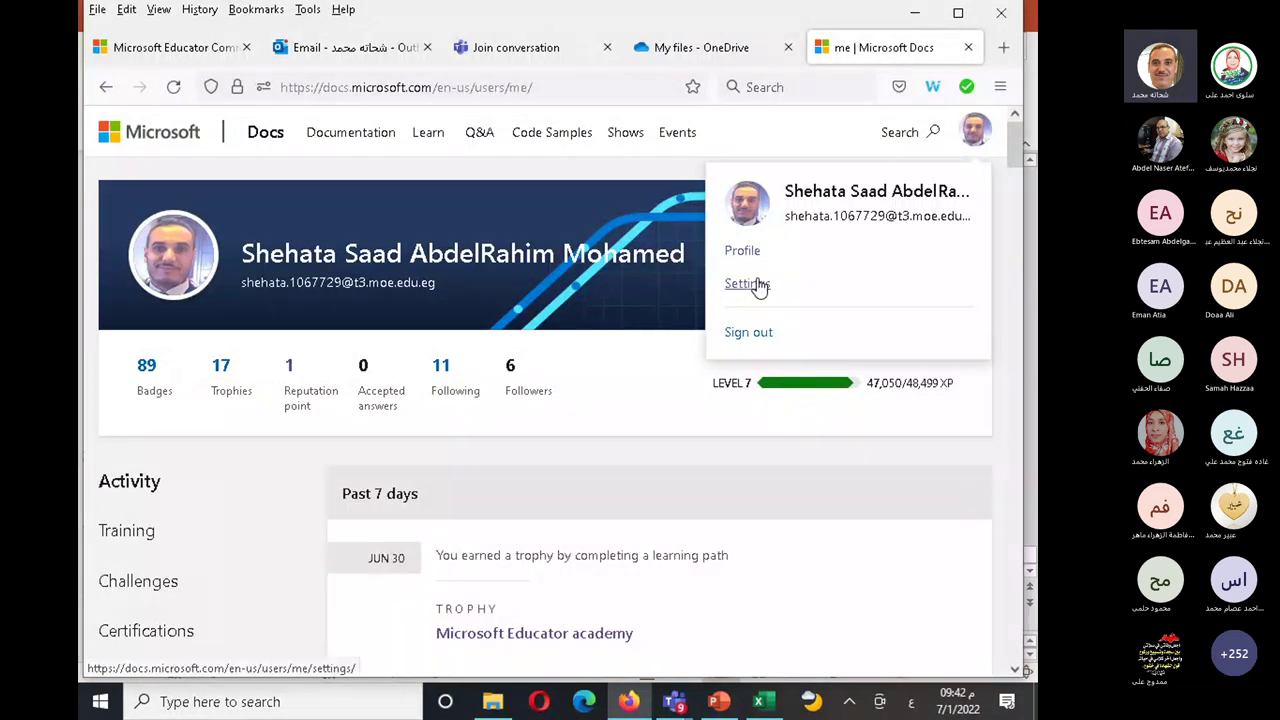
{"action": "left_click", "coordinate": [747, 284]}
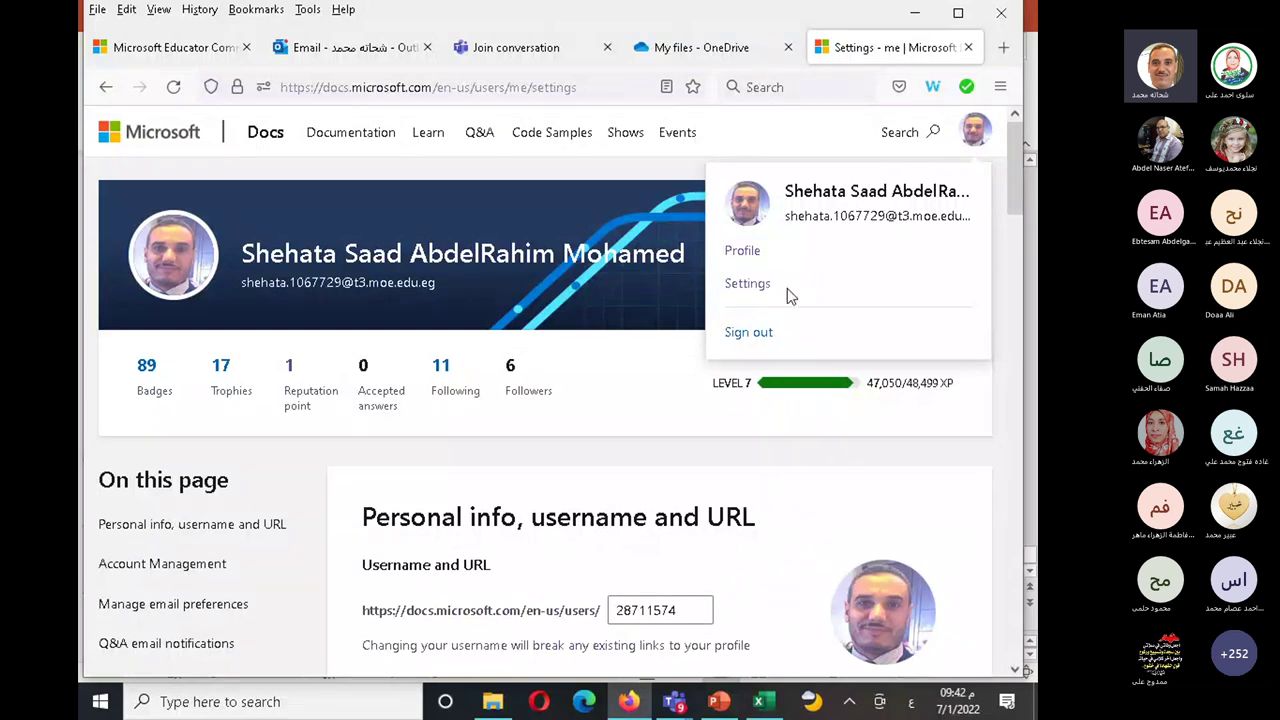
{"action": "left_click", "coordinate": [743, 253]}
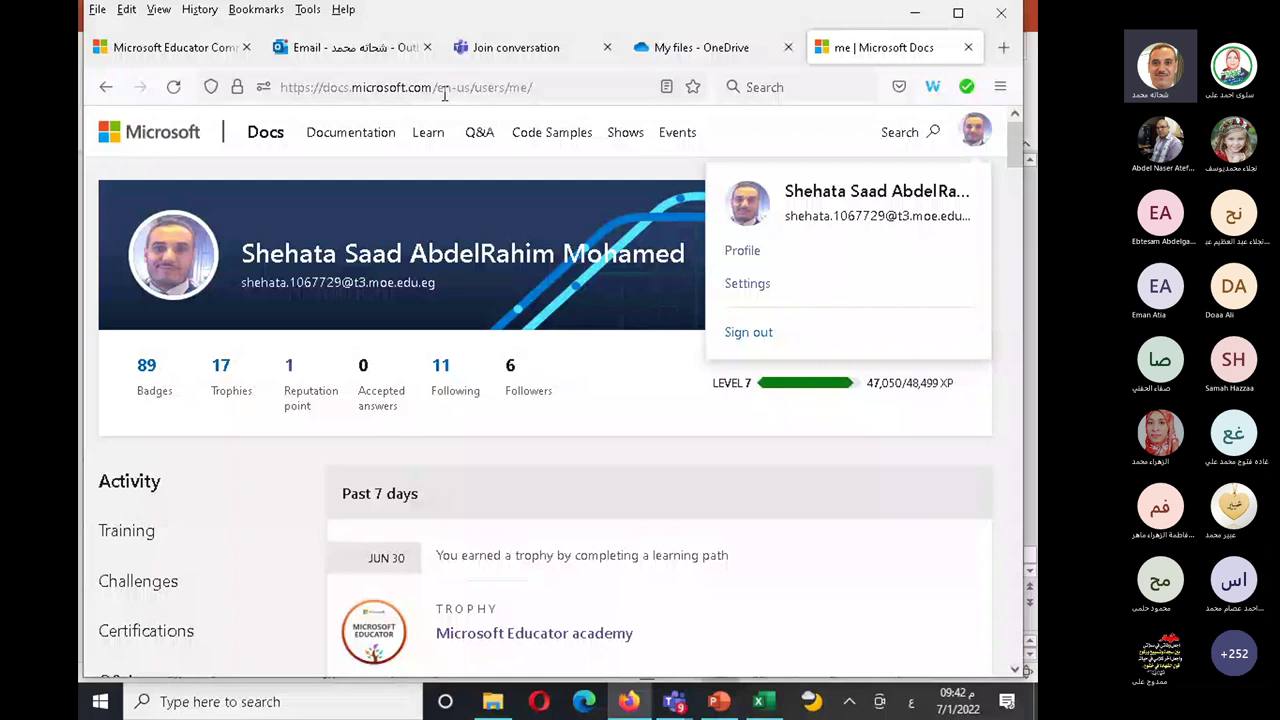
{"action": "scroll", "coordinate": [560, 459], "scroll_direction": "down", "scroll_amount": 2}
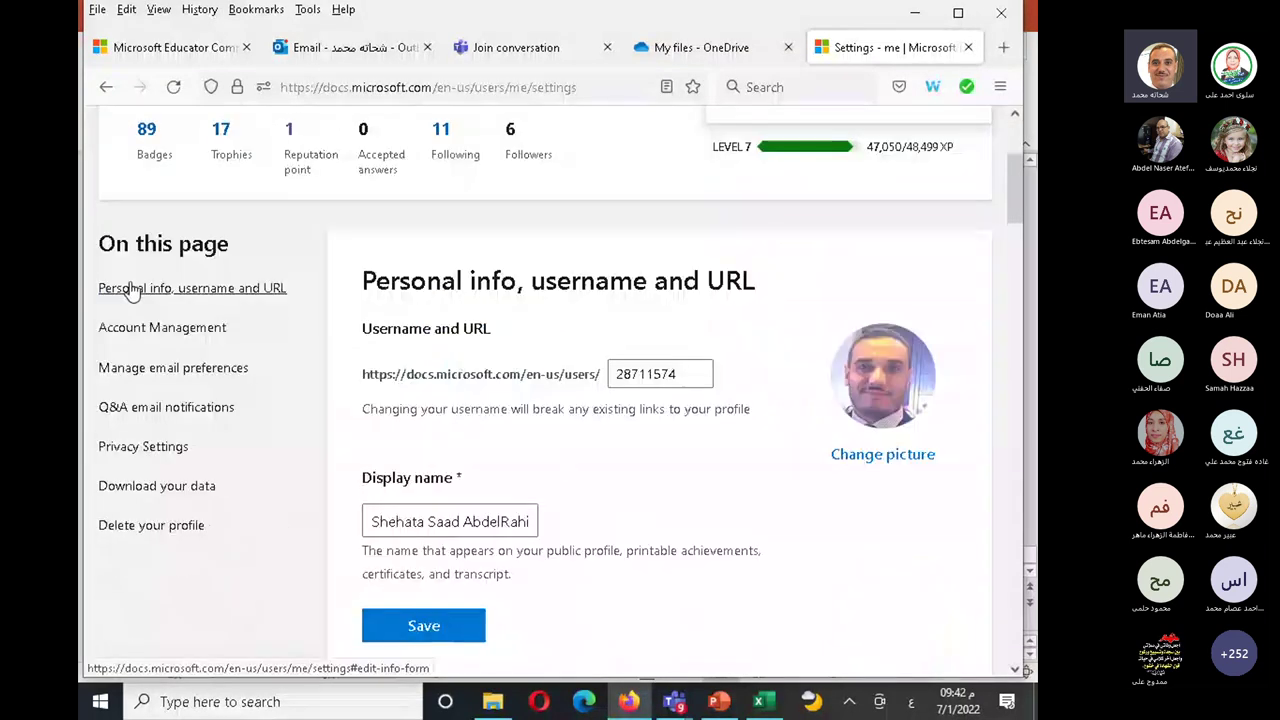
- Highlight the base profile URL and the username field in the Personal info, username and URL section
{"action": "triple_click", "coordinate": [437, 377]}
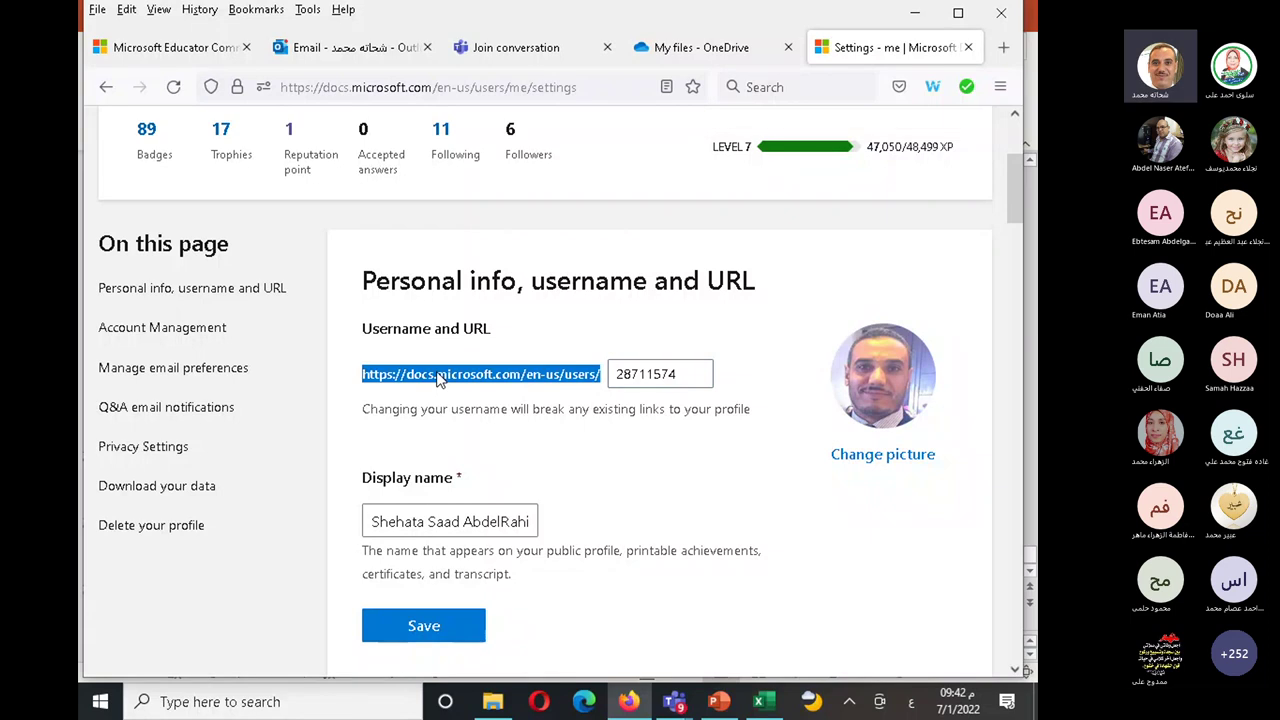
{"action": "left_click", "coordinate": [668, 373]}
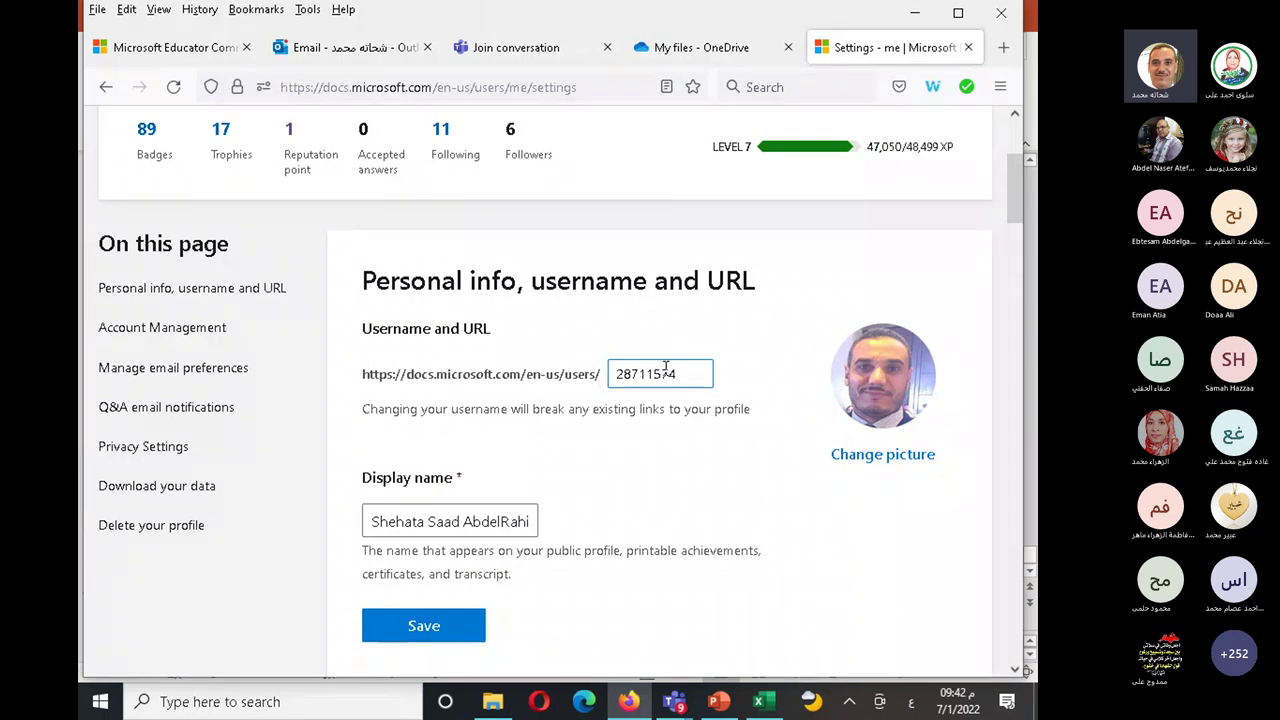
{"action": "scroll", "coordinate": [665, 367], "scroll_direction": "up", "scroll_amount": 3}
{"action": "scroll", "coordinate": [665, 367], "scroll_direction": "up", "scroll_amount": 1}
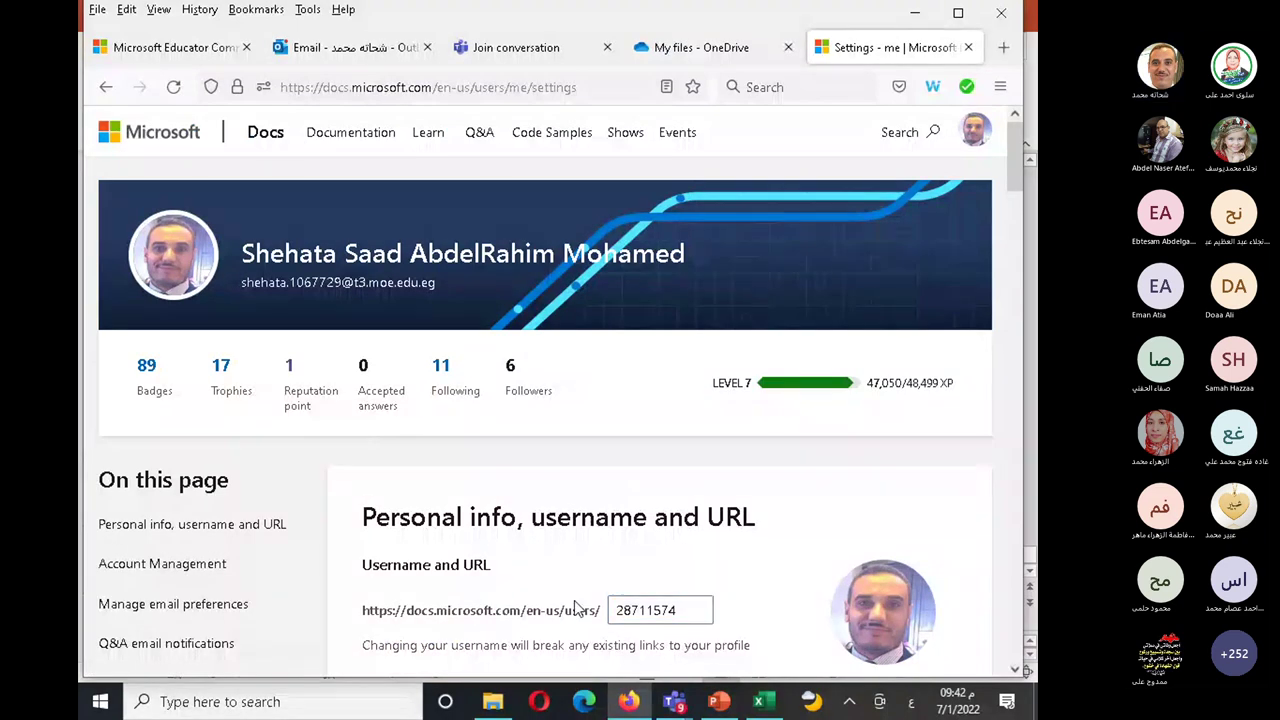
{"action": "scroll", "coordinate": [577, 608], "scroll_direction": "down", "scroll_amount": 2}
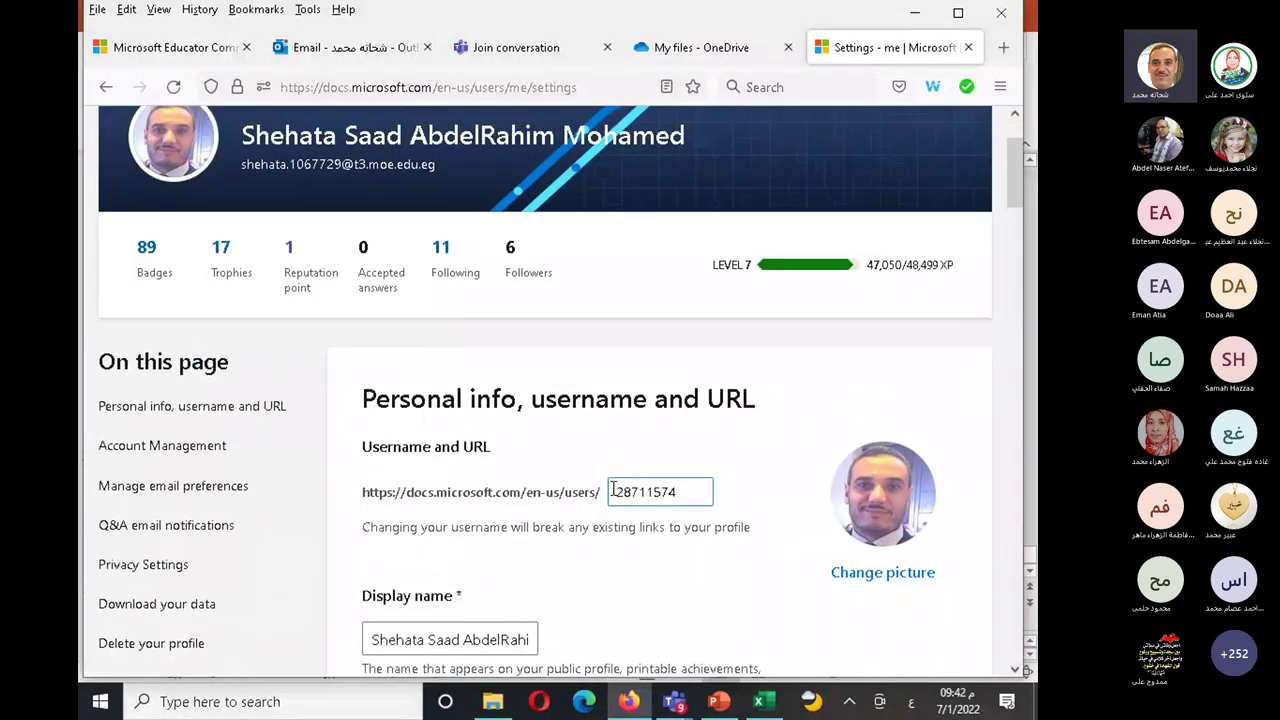
{"action": "triple_click", "coordinate": [565, 494]}
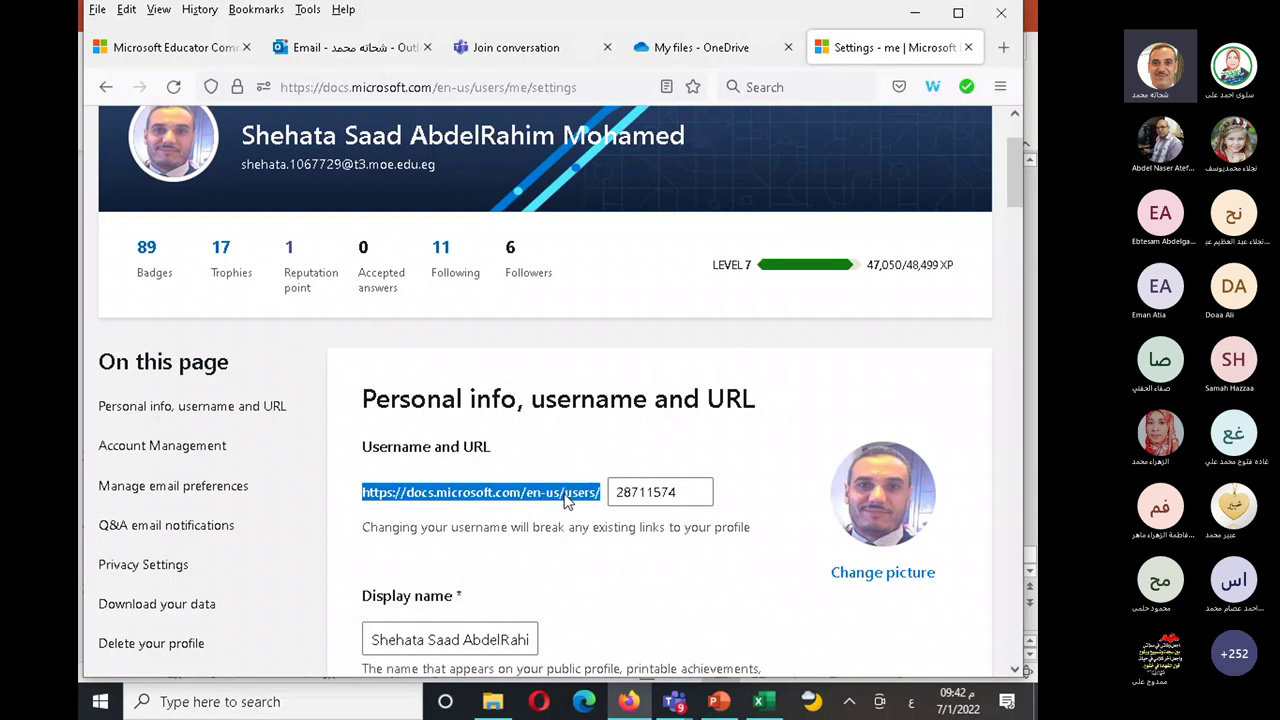
{"action": "right_click", "coordinate": [565, 492]}
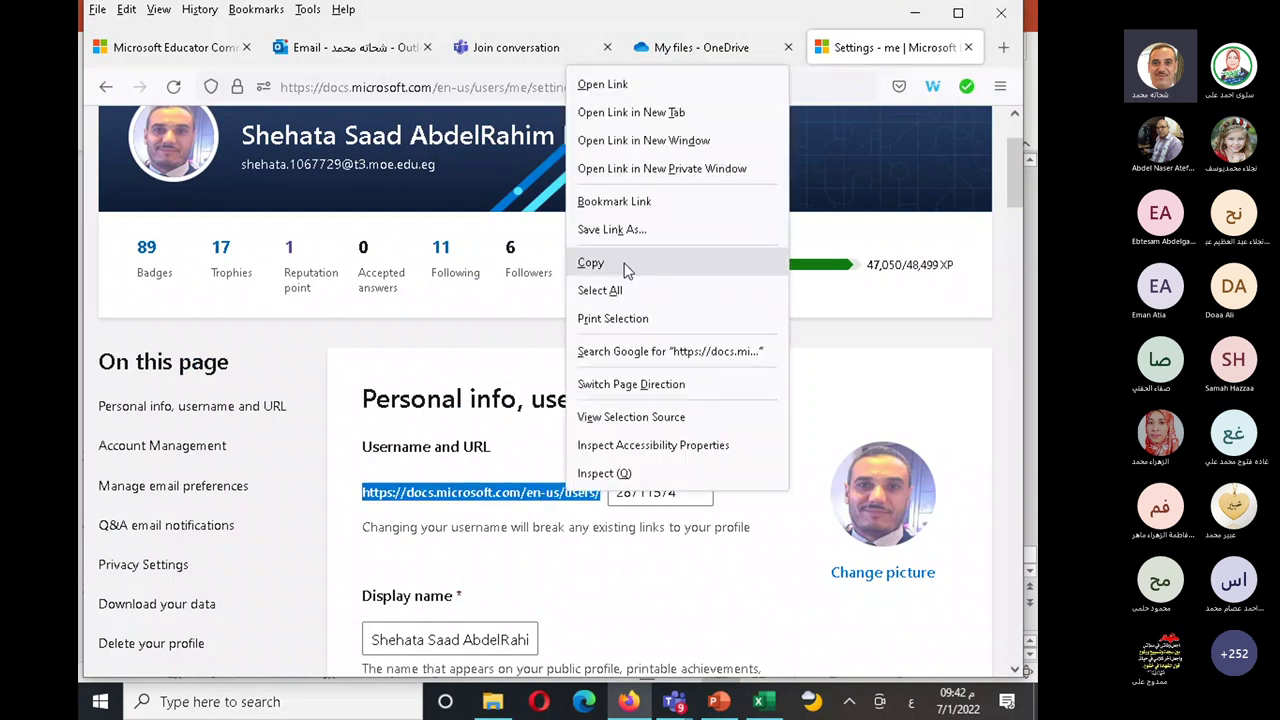
{"action": "left_click", "coordinate": [625, 265]}
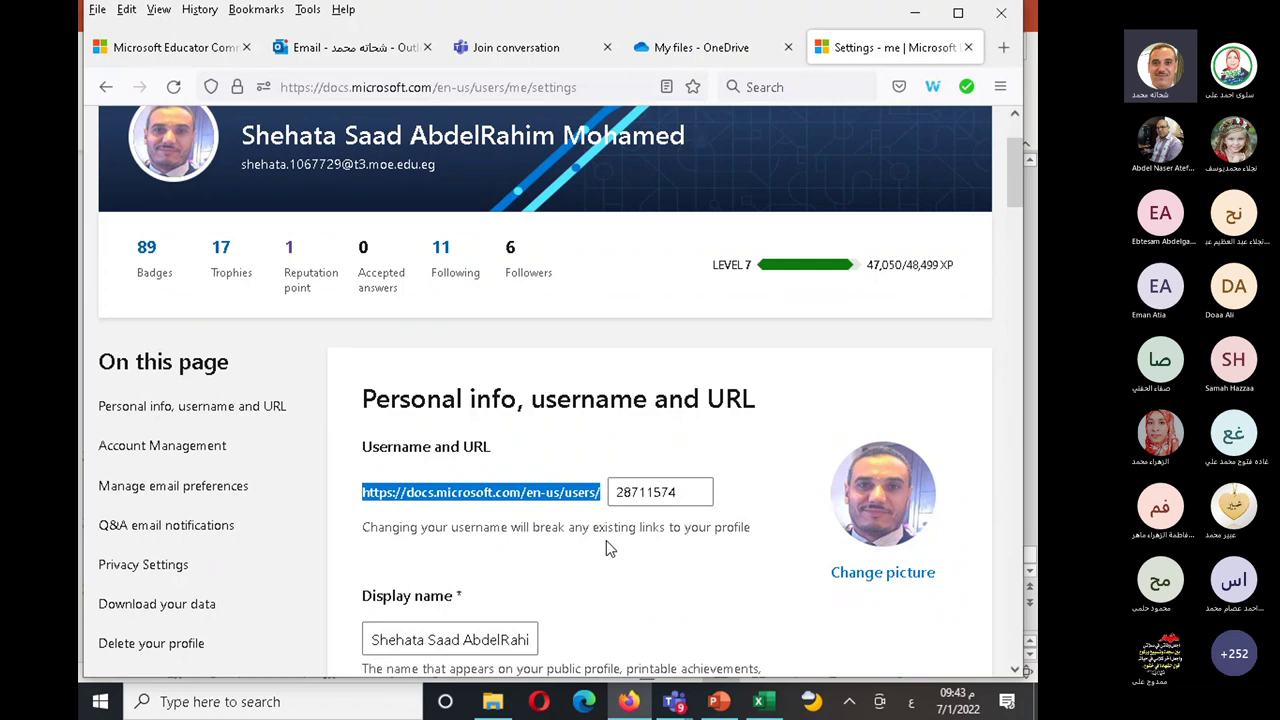
{"action": "right_click", "coordinate": [543, 497]}
{"action": "left_click", "coordinate": [603, 258]}
- Go from the settings page back to the account's profile page
{"action": "scroll", "coordinate": [874, 213], "scroll_direction": "up", "scroll_amount": 2}
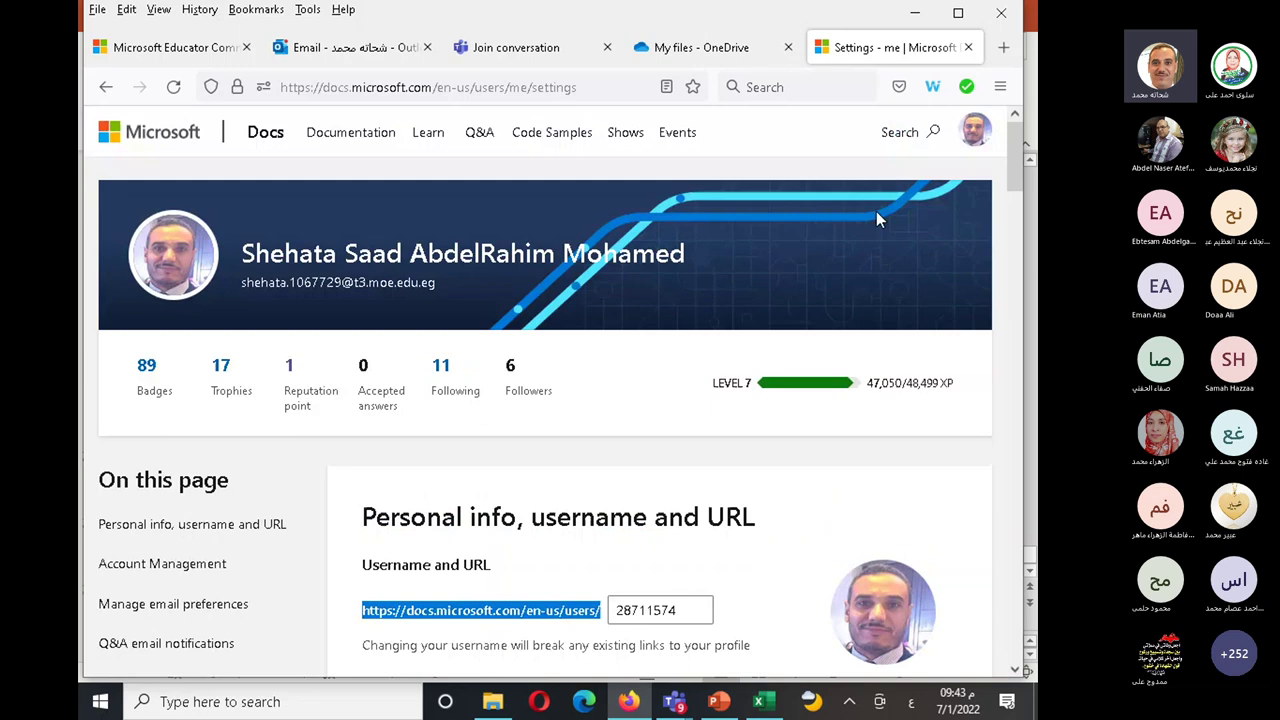
{"action": "left_click", "coordinate": [975, 130]}
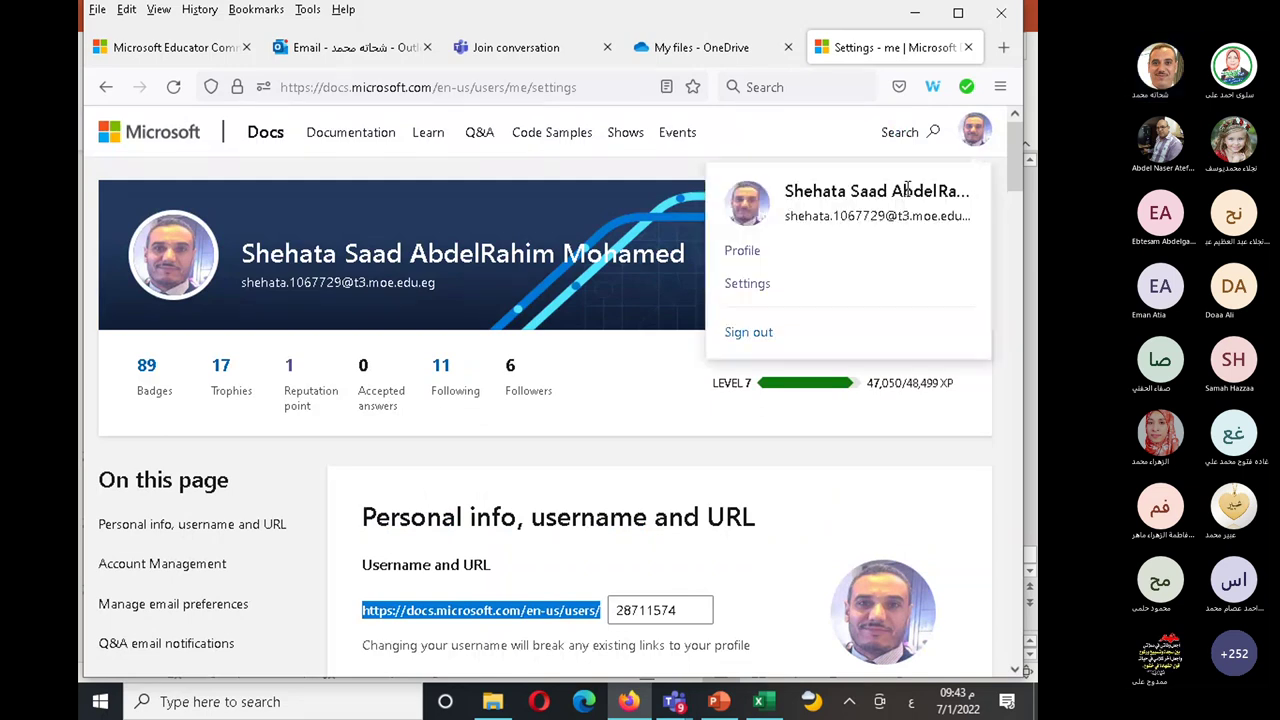
{"action": "left_click", "coordinate": [742, 252]}
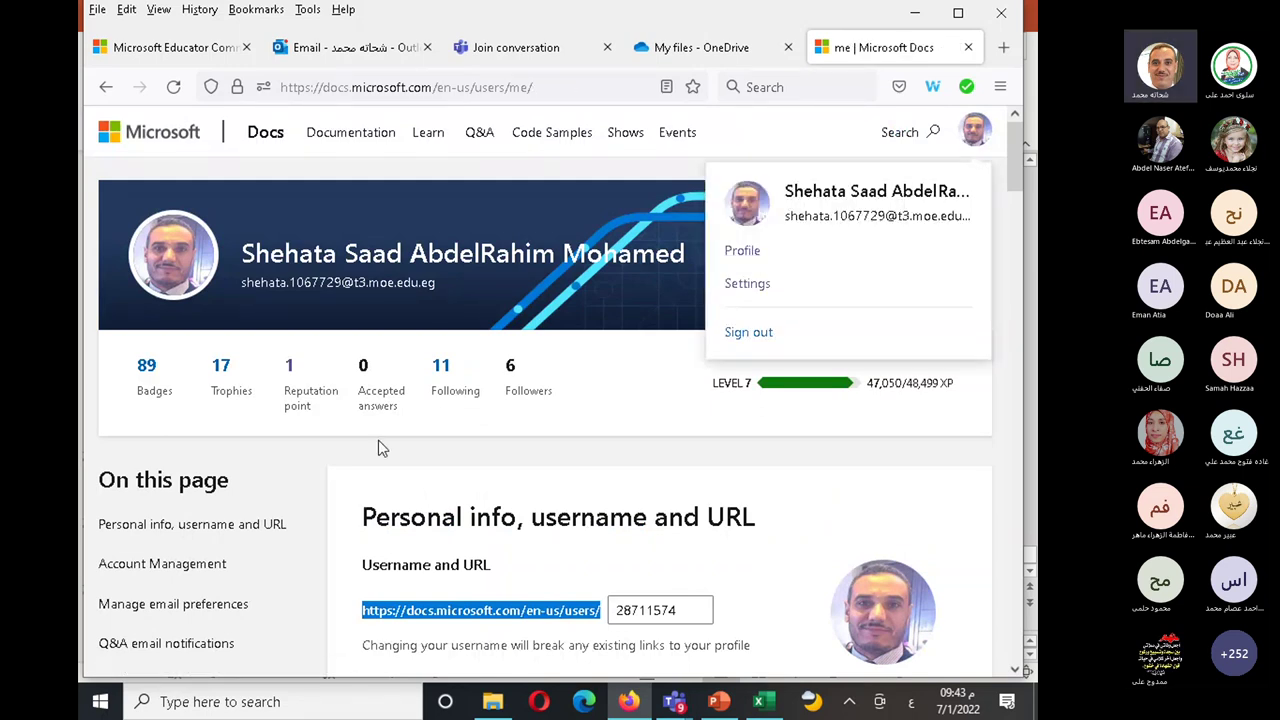
- Open the profile's Transcript page and view the account details, module summary and Modules completed table
{"action": "scroll", "coordinate": [380, 449], "scroll_direction": "down", "scroll_amount": 3}
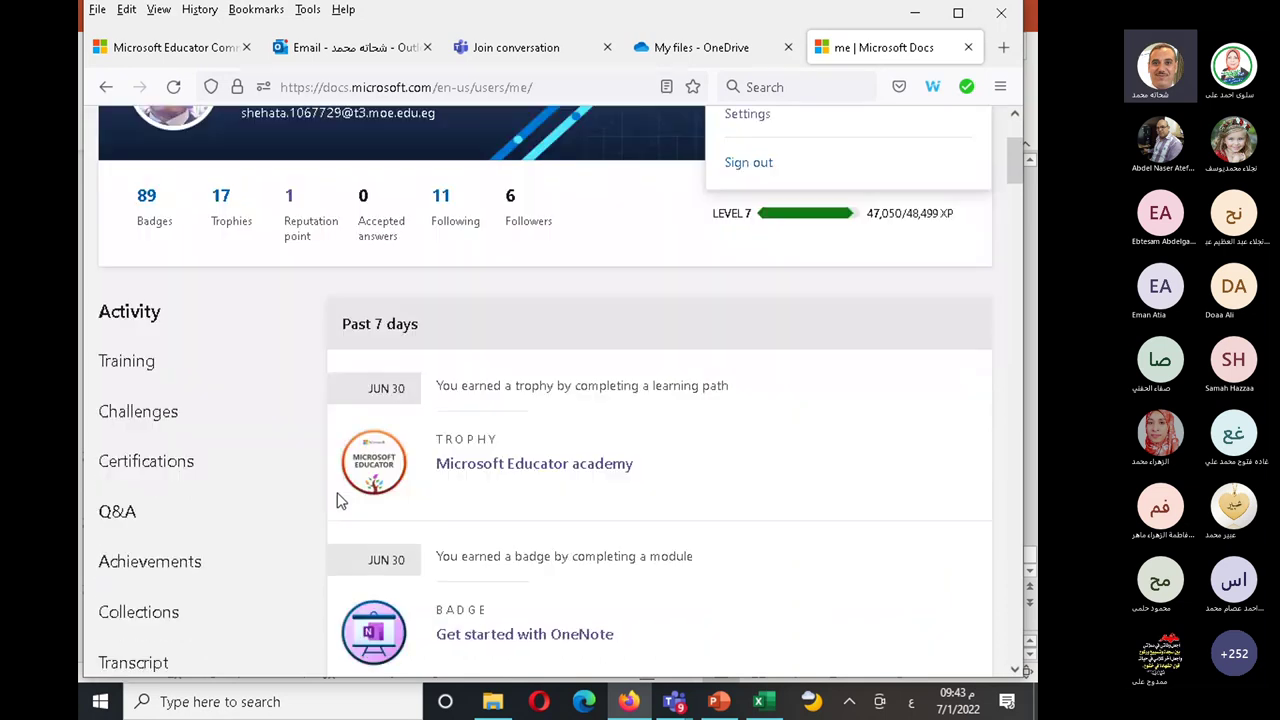
{"action": "left_click", "coordinate": [127, 598]}
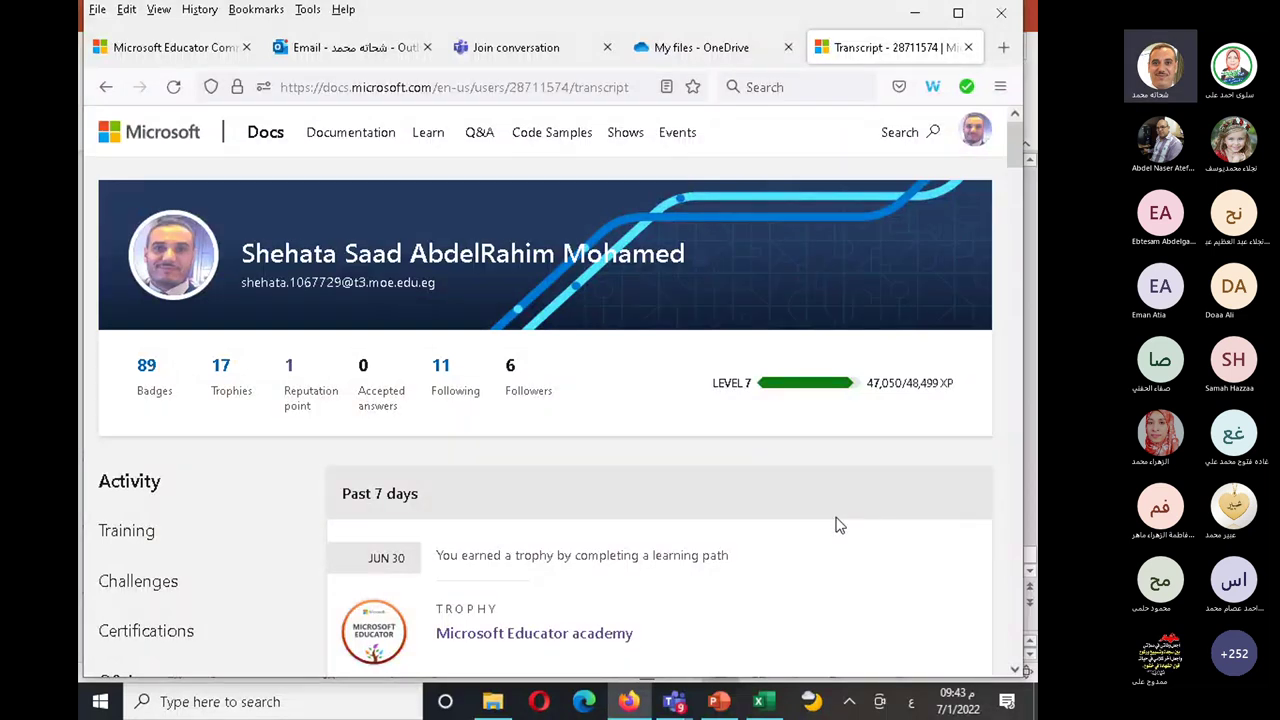
{"action": "scroll", "coordinate": [840, 526], "scroll_direction": "down", "scroll_amount": 2}
{"action": "scroll", "coordinate": [897, 480], "scroll_direction": "down", "scroll_amount": 1}
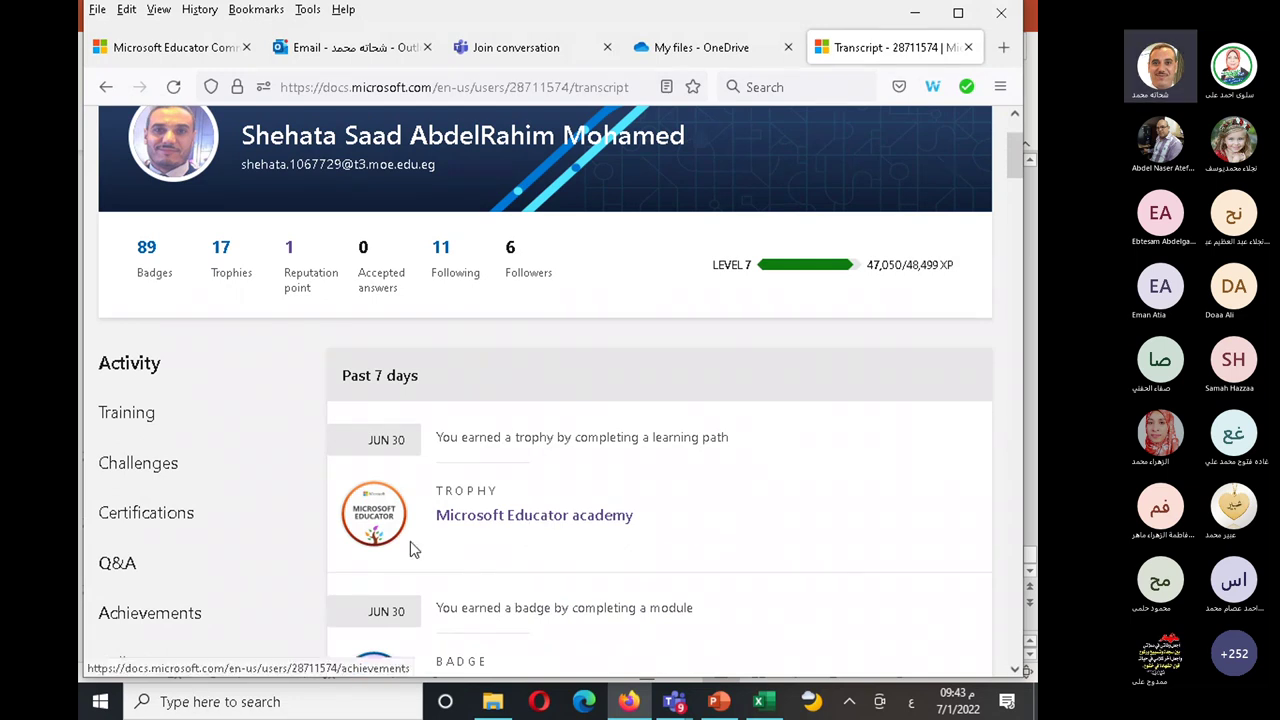
{"action": "scroll", "coordinate": [410, 541], "scroll_direction": "down", "scroll_amount": 2}
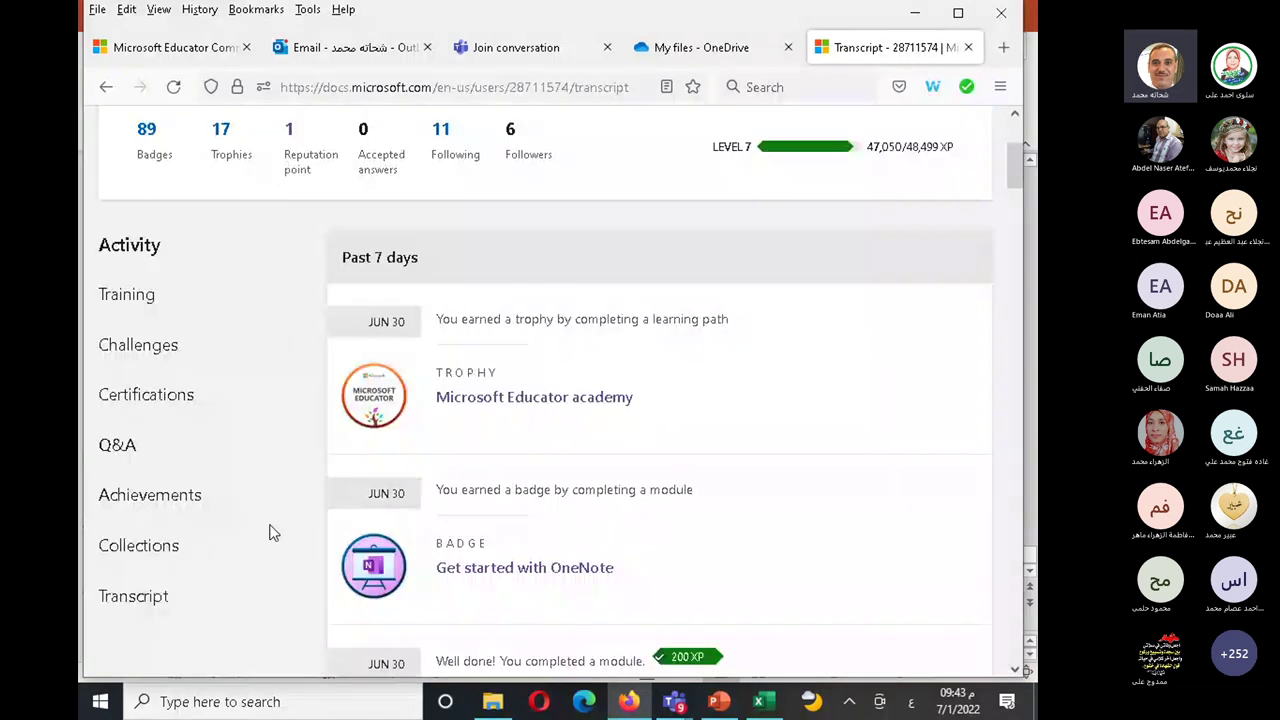
{"action": "left_click", "coordinate": [152, 595]}
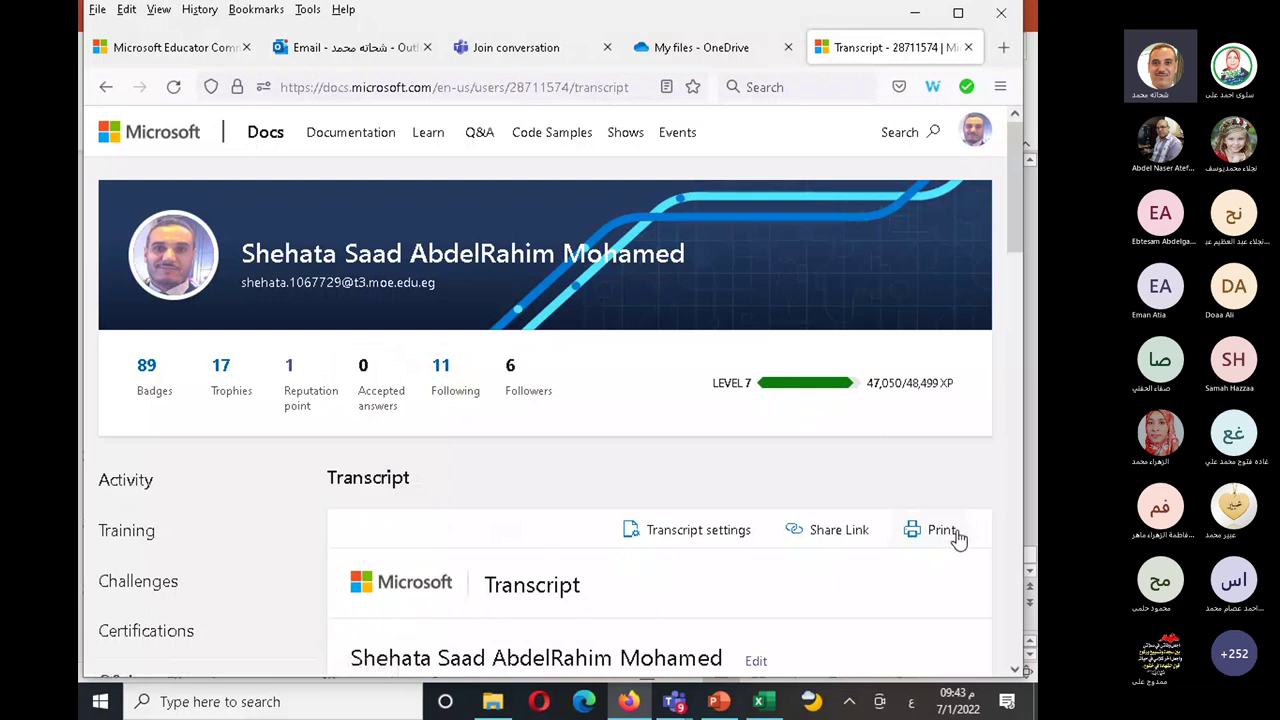
{"action": "scroll", "coordinate": [573, 487], "scroll_direction": "down", "scroll_amount": 4}
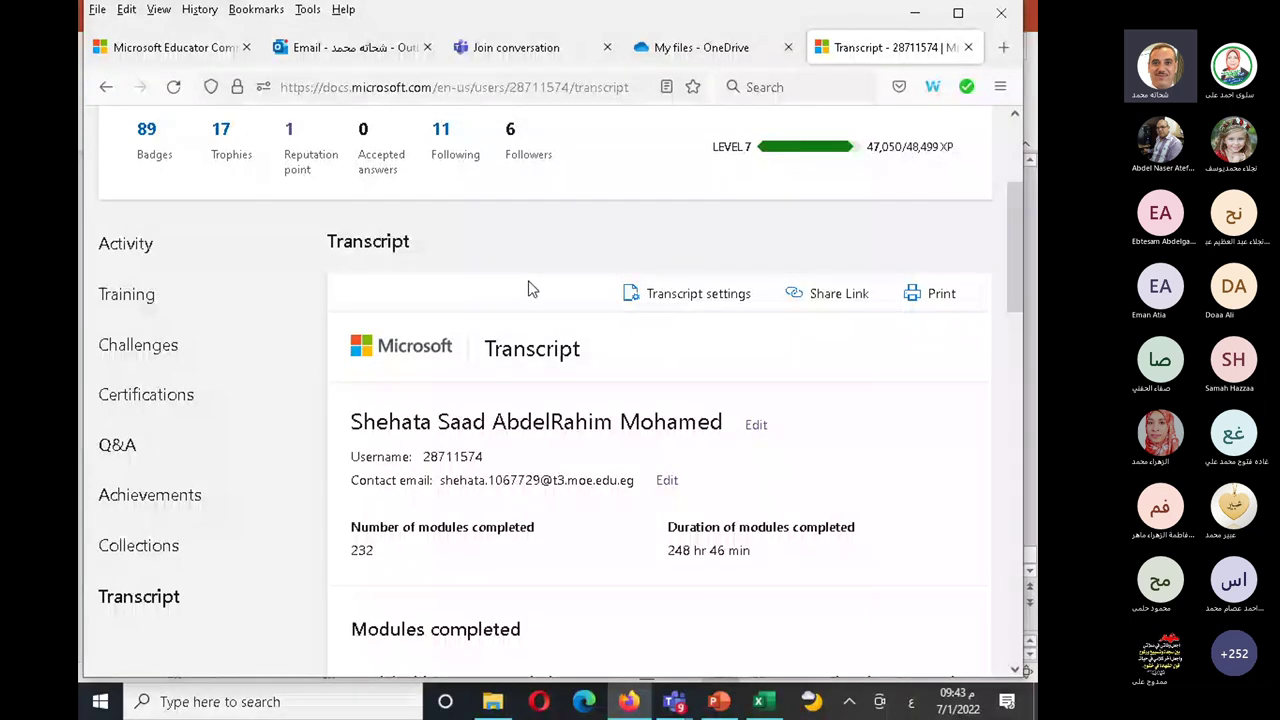
{"action": "scroll", "coordinate": [532, 289], "scroll_direction": "down", "scroll_amount": 2}
{"action": "scroll", "coordinate": [532, 289], "scroll_direction": "down", "scroll_amount": 1}
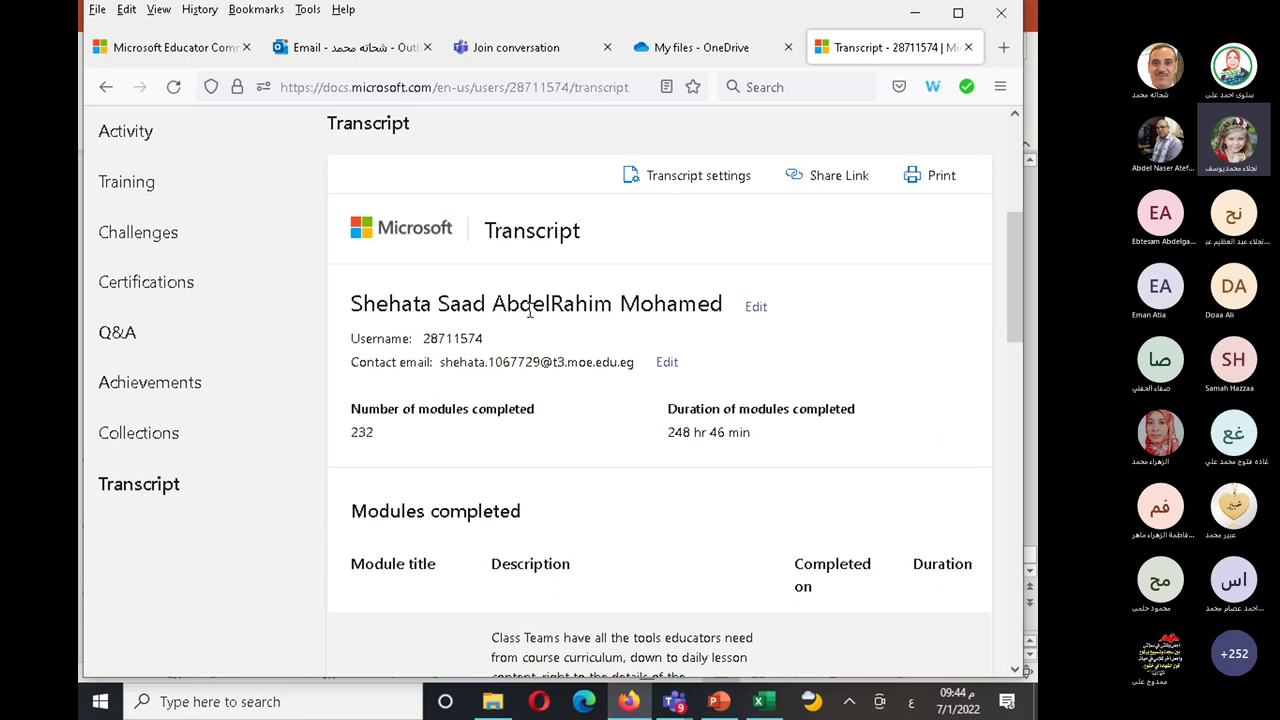
- Switch to the Teams meeting window اجتماع المعلم الخبير
{"action": "mouse_move", "coordinate": [674, 701]}
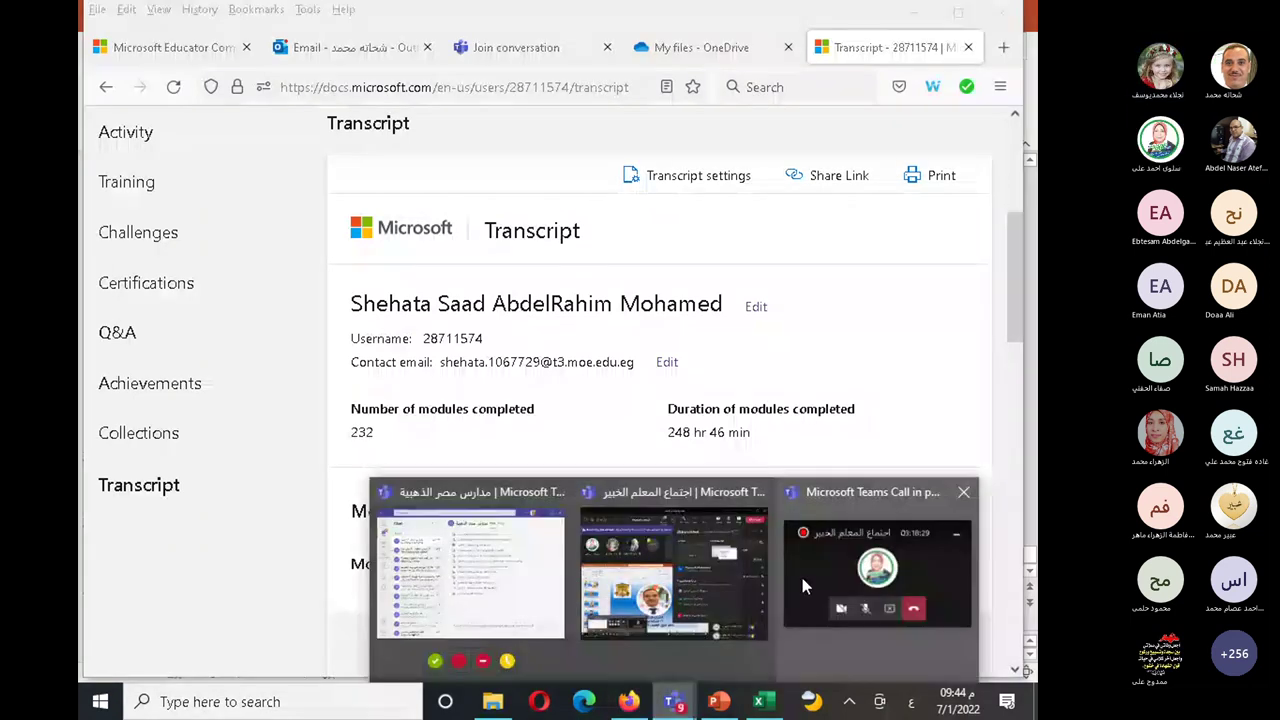
{"action": "left_click", "coordinate": [802, 580]}
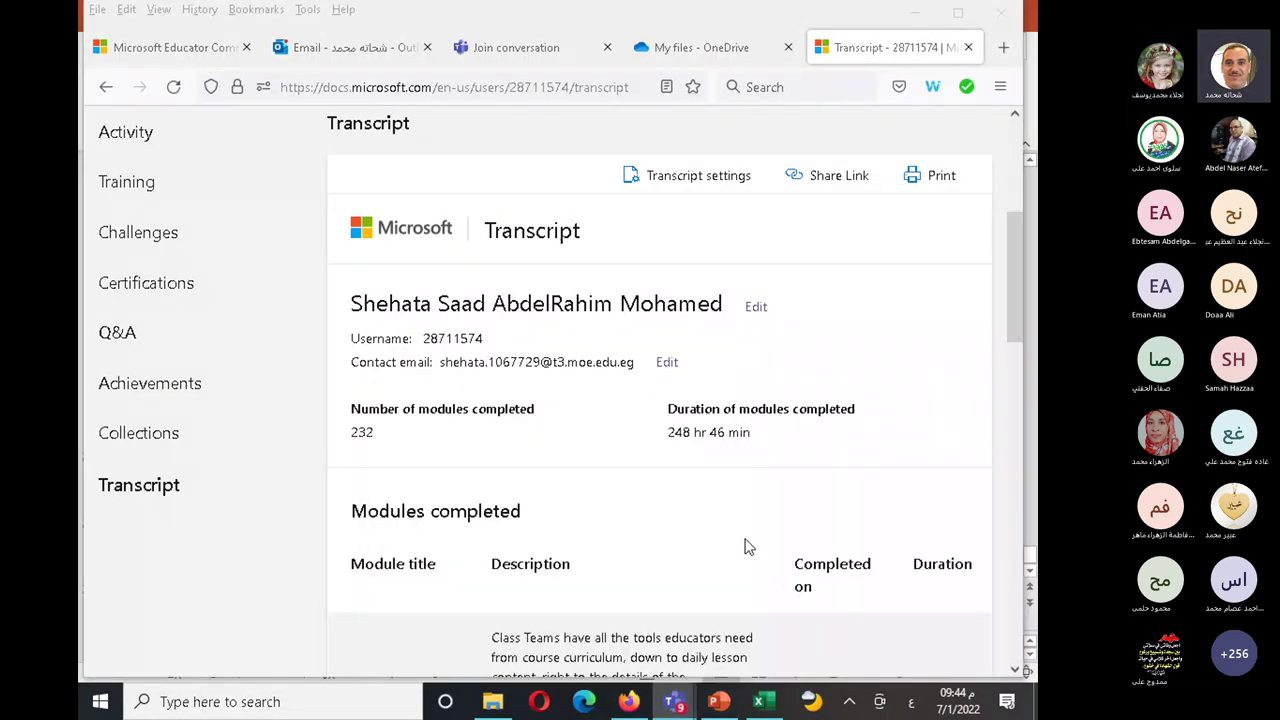
{"action": "left_click", "coordinate": [745, 547]}
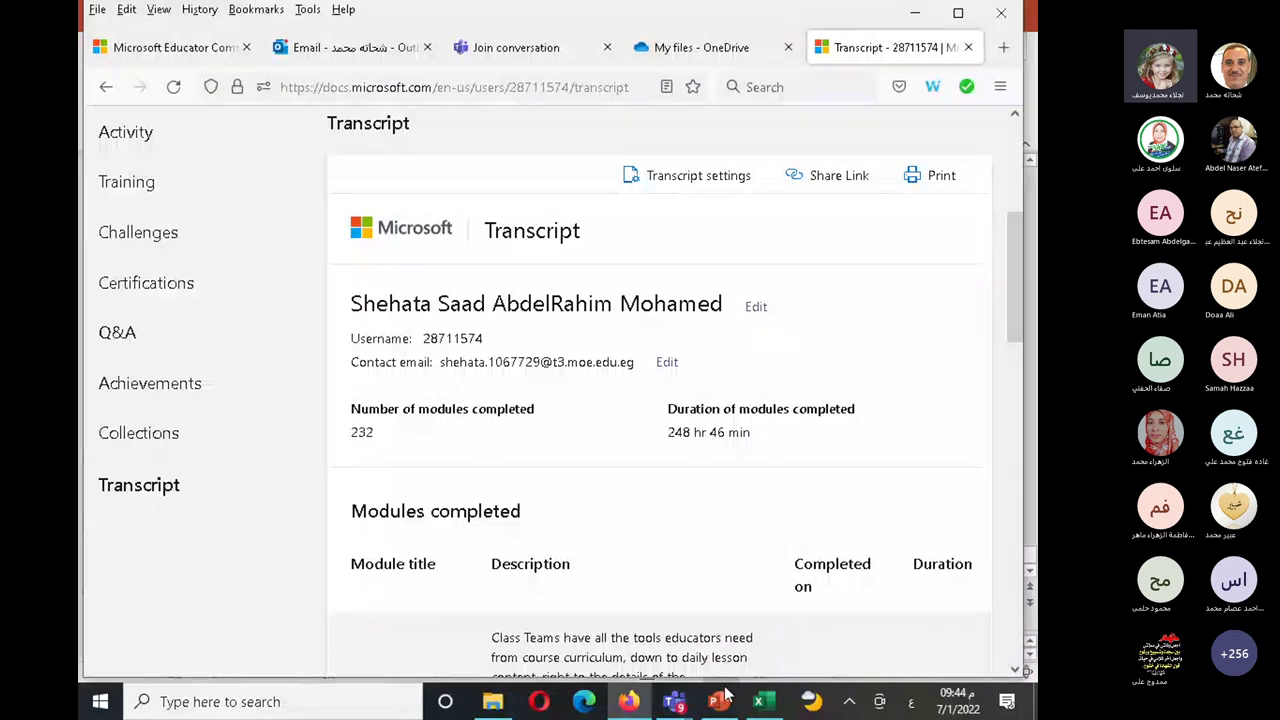
{"action": "mouse_move", "coordinate": [683, 705]}
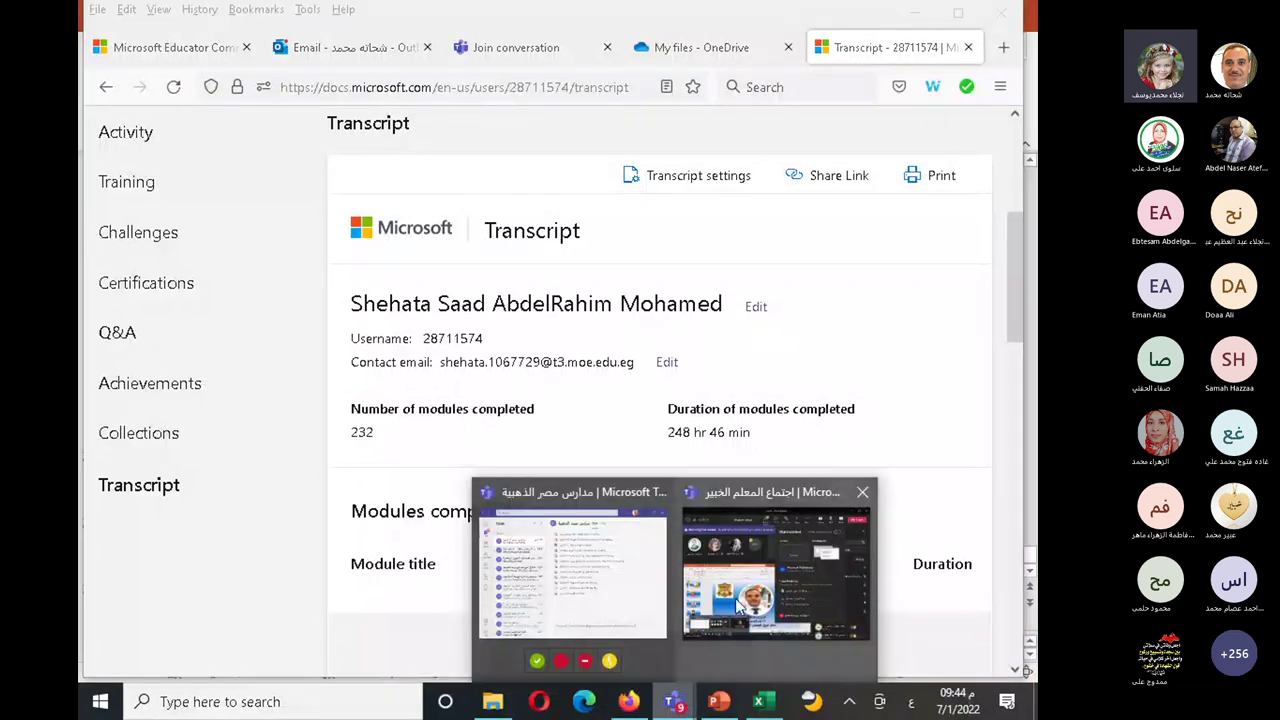
{"action": "left_click", "coordinate": [736, 600]}
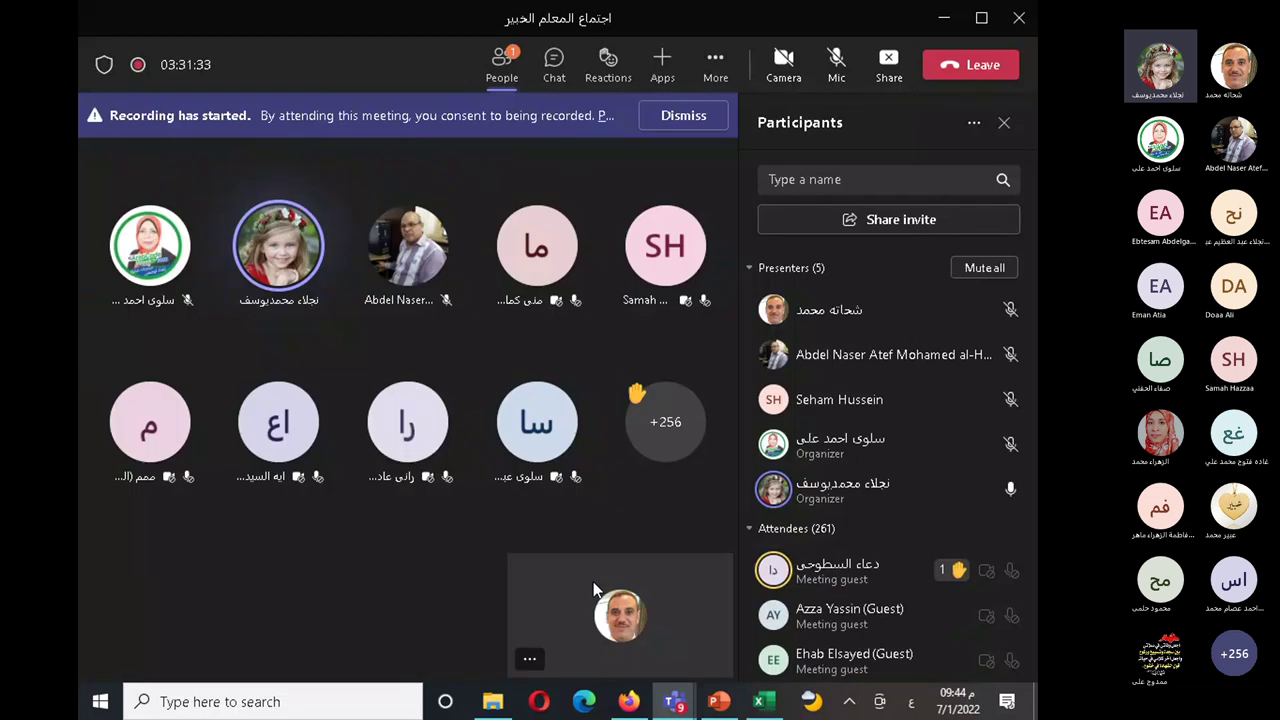
- Minimize the Teams meeting window to show the Word document MIE Expert nomination questions 2022-2023
{"action": "mouse_move", "coordinate": [722, 706]}
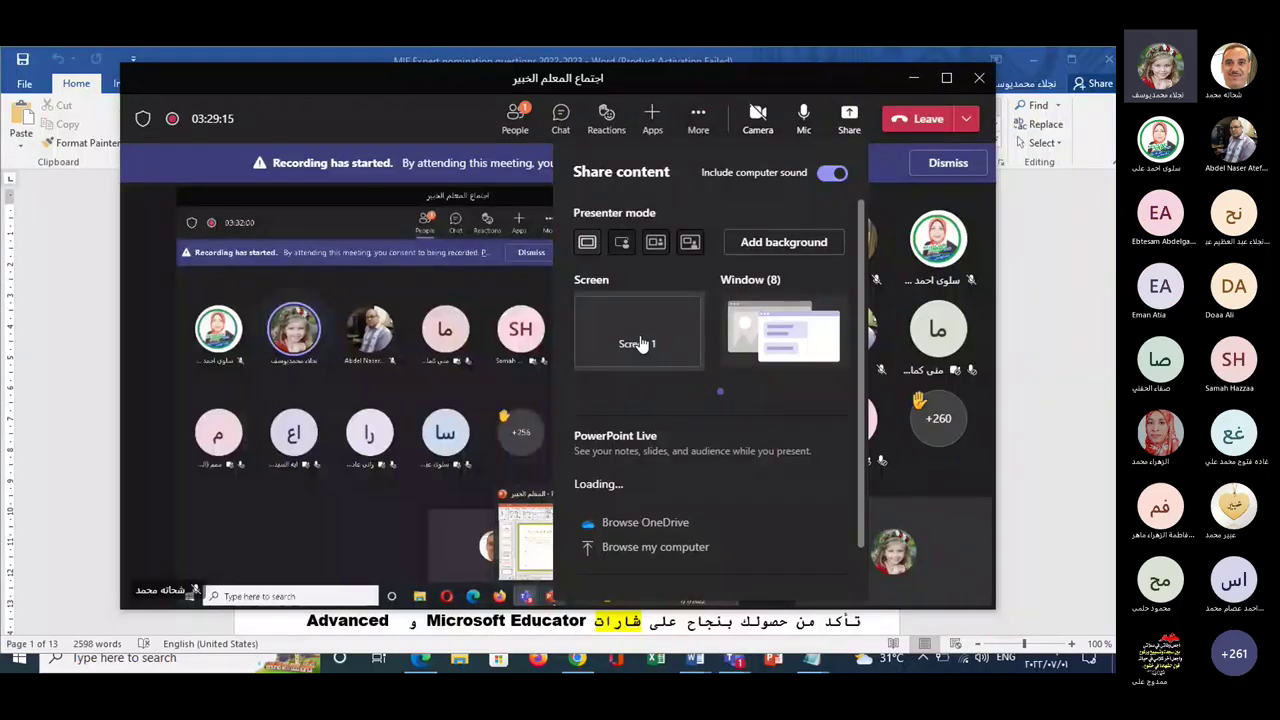
{"action": "left_click", "coordinate": [913, 82]}
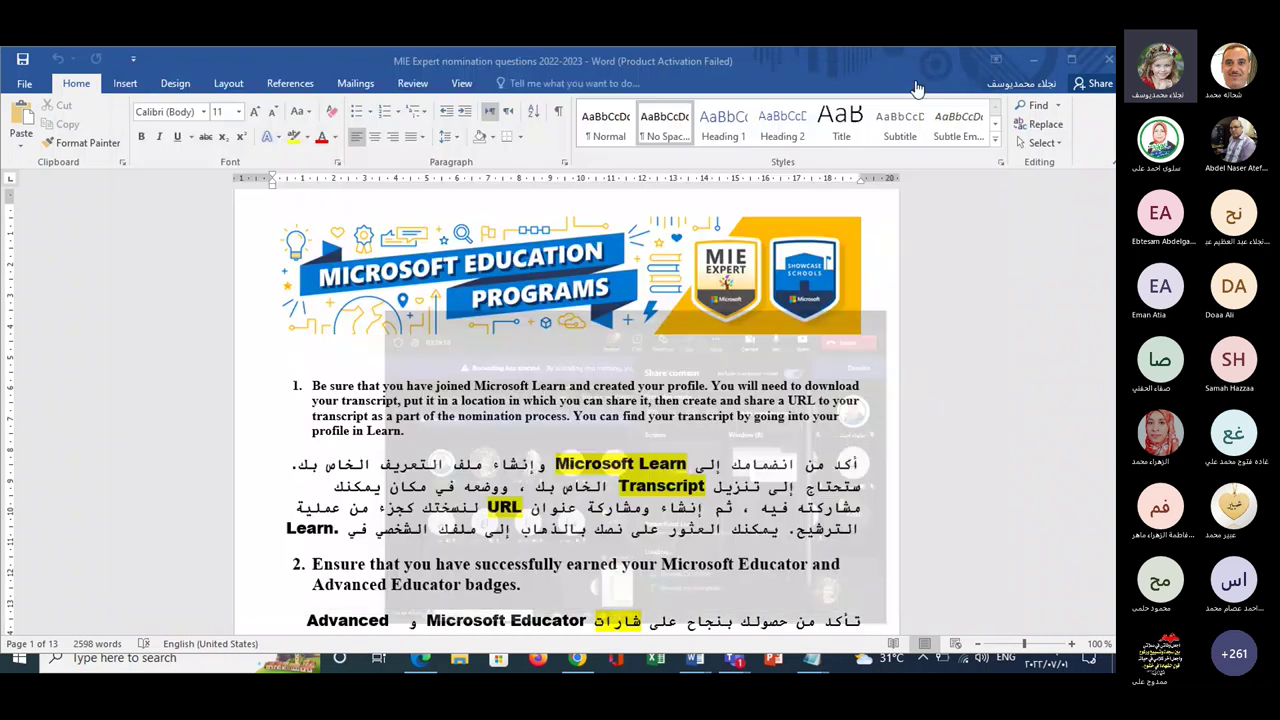